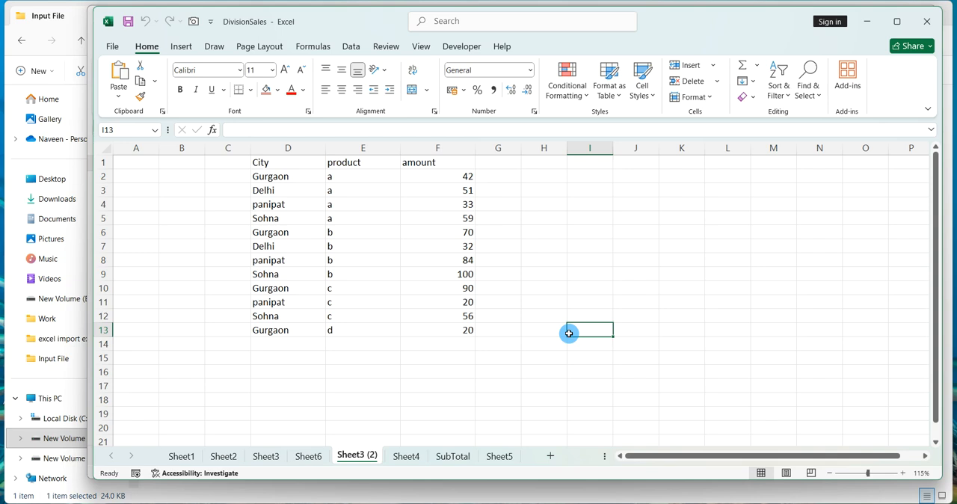
Sort the whole data table by City from A to Z.
click(619, 272)
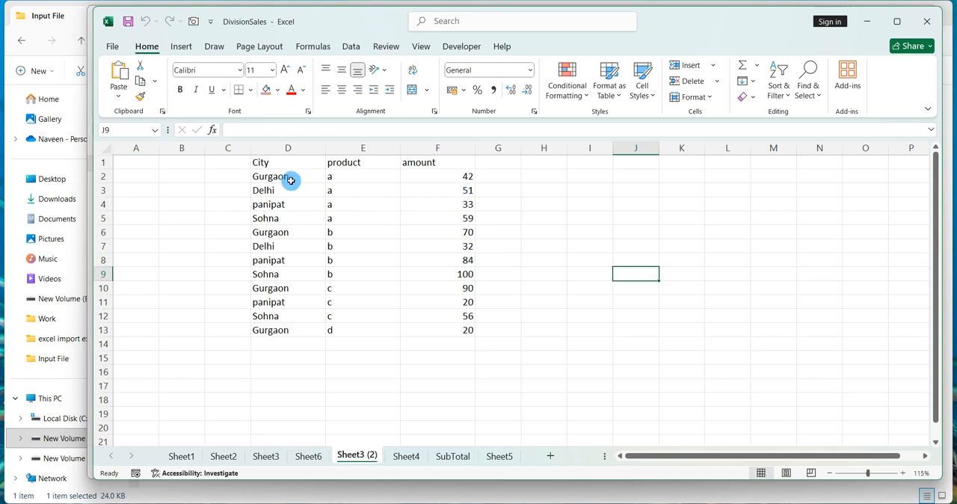
click(290, 233)
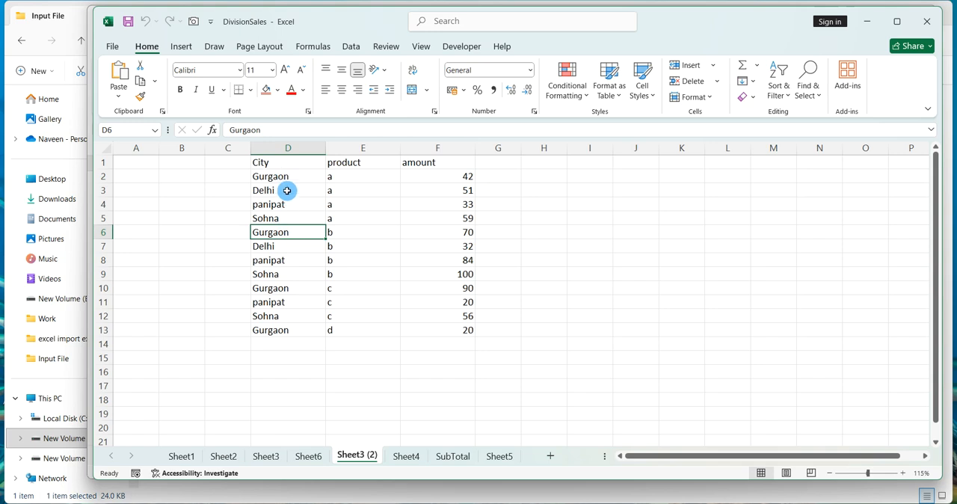
key(ctrl+a)
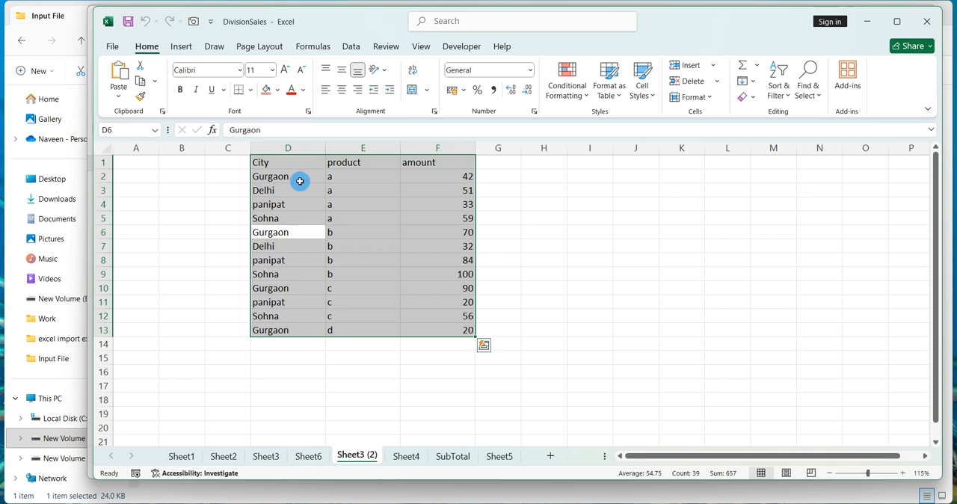
click(349, 47)
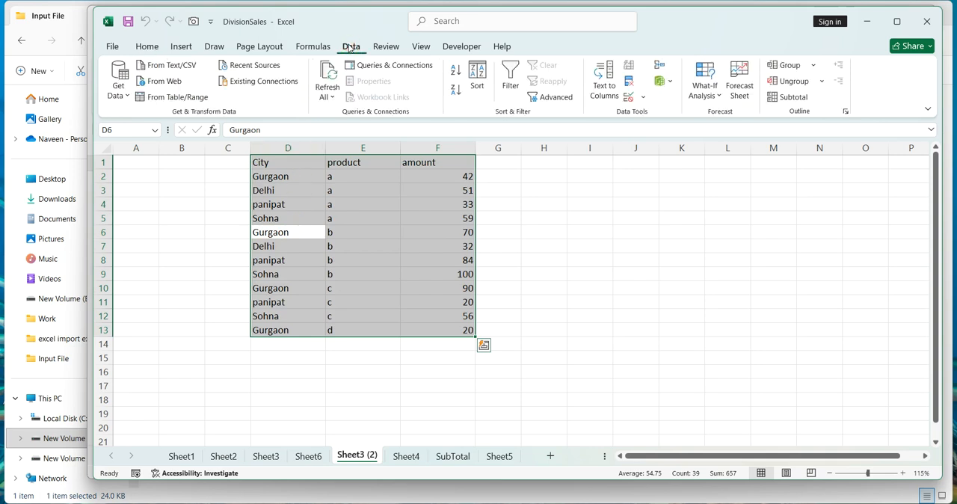
click(477, 76)
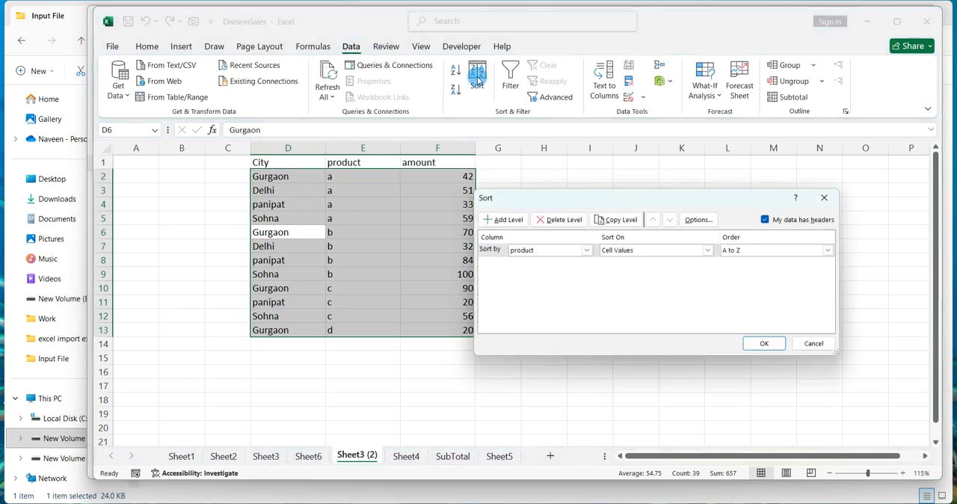
click(534, 249)
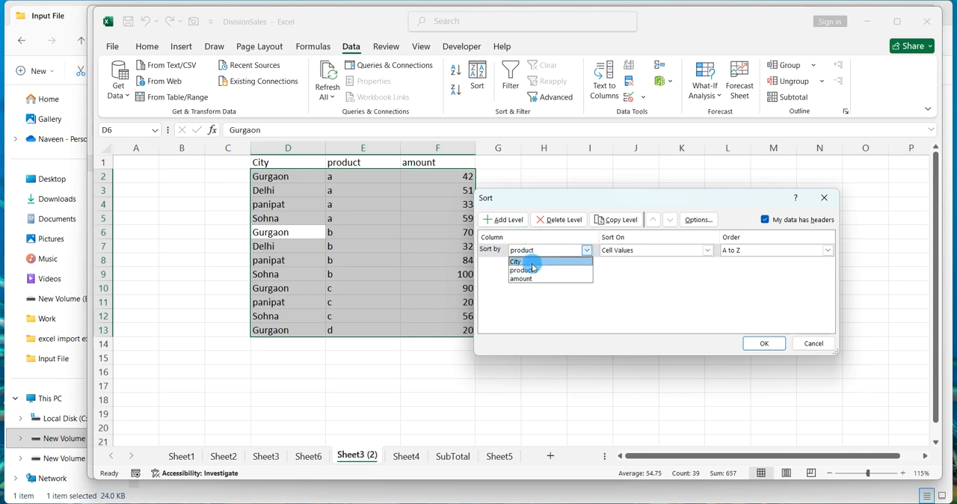
click(528, 261)
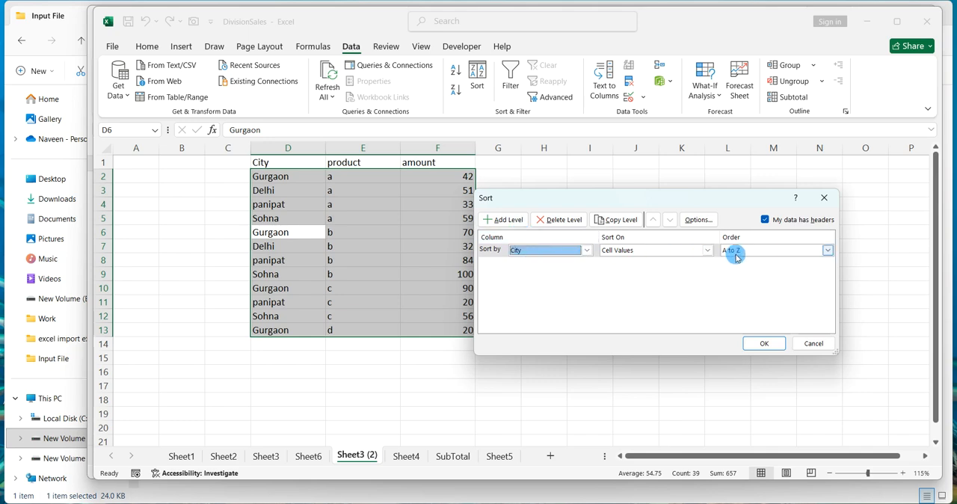
click(757, 341)
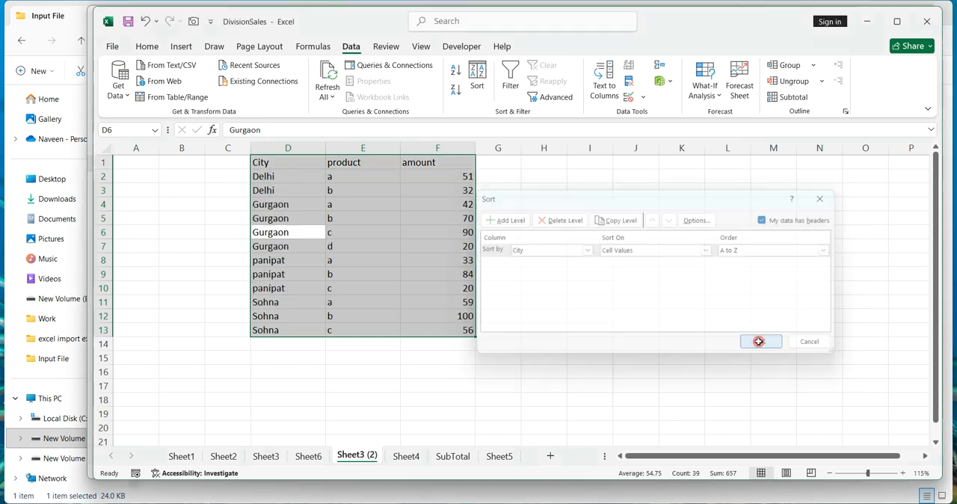
Insert a blank row after the Delhi, Gurgaon and panipat groups of rows.
click(585, 297)
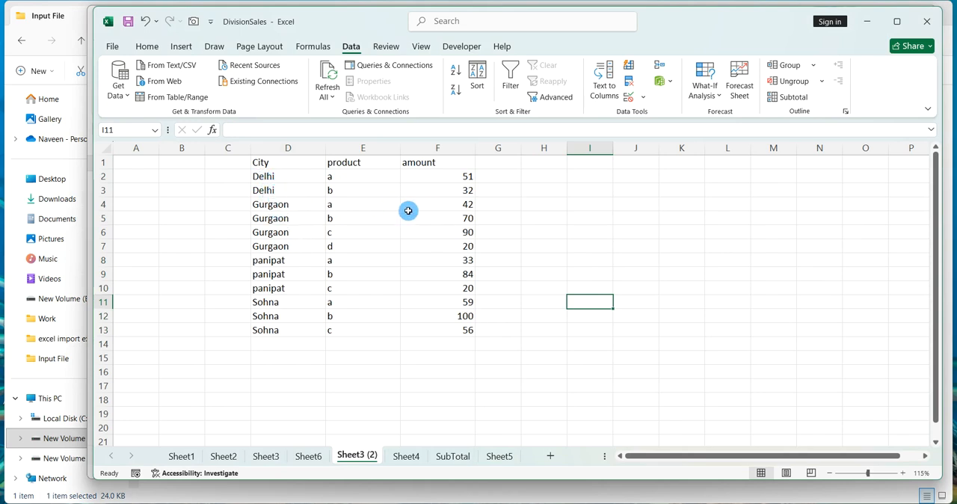
click(102, 204)
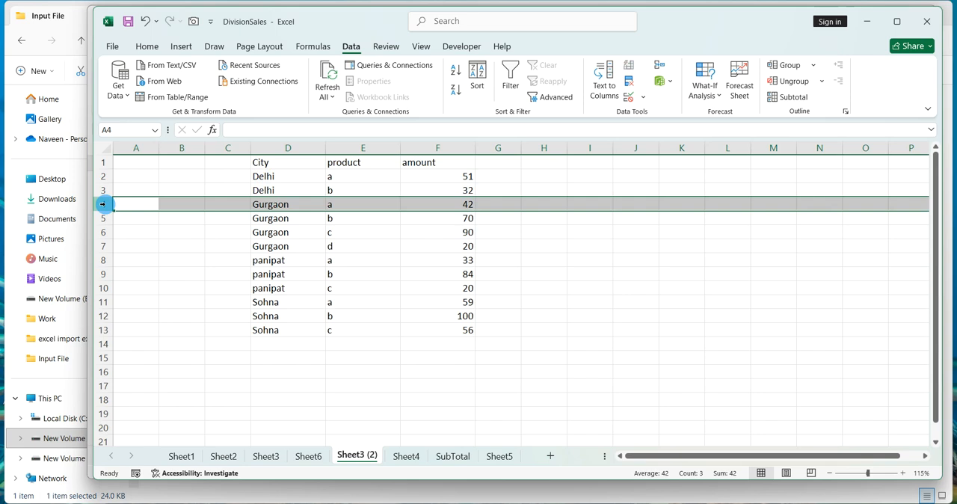
key(ctrl+shift+plus)
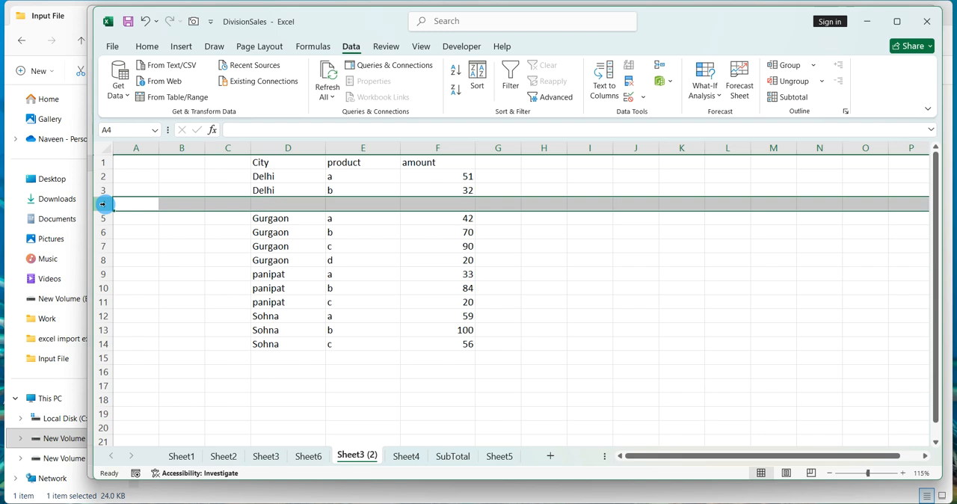
click(97, 274)
key(ctrl+shift+plus)
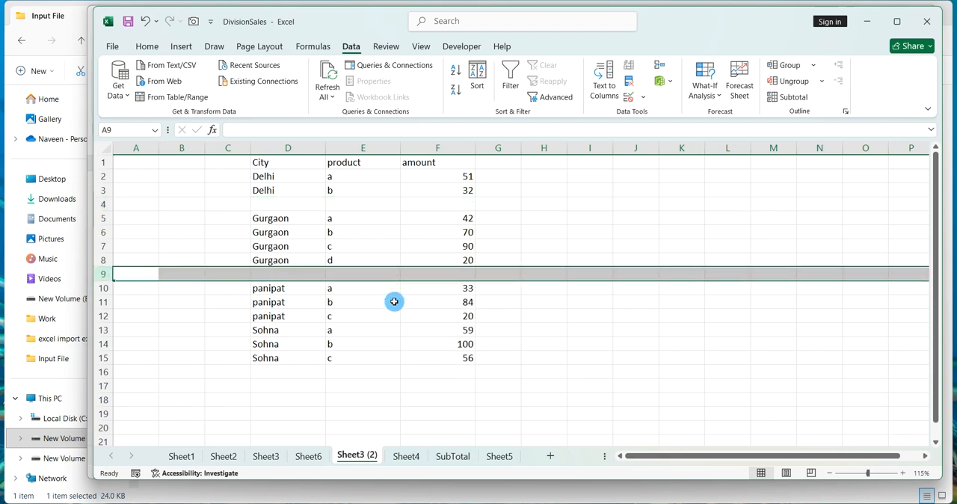
click(102, 329)
key(ctrl+shift+plus)
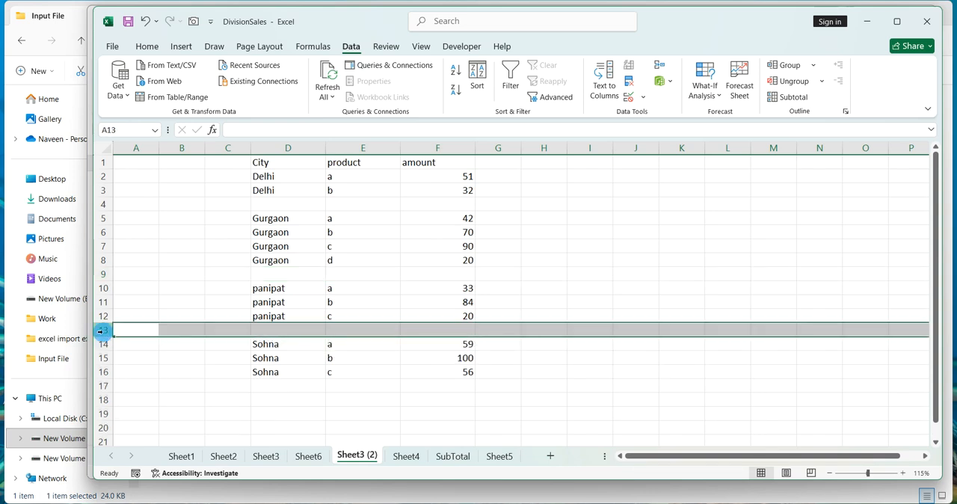
Enter Delhi Total in the City column of the blank row below the Delhi rows.
click(319, 272)
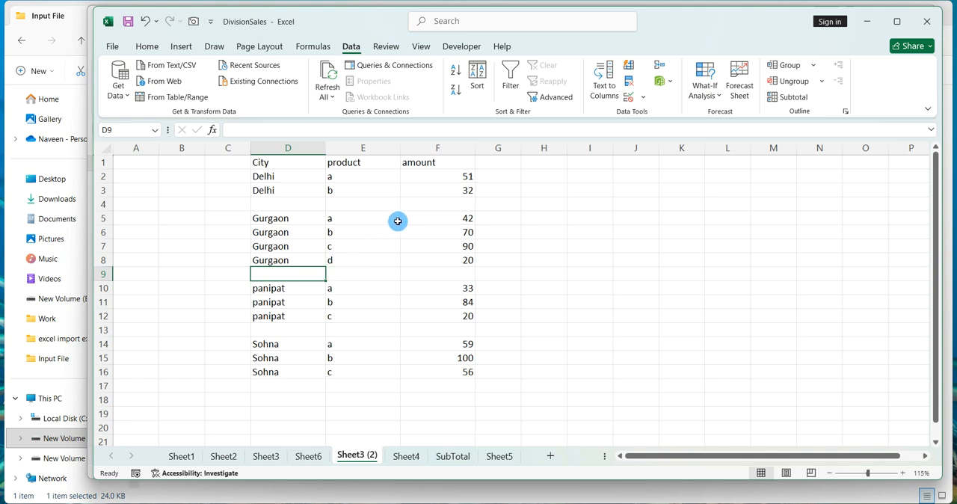
click(301, 202)
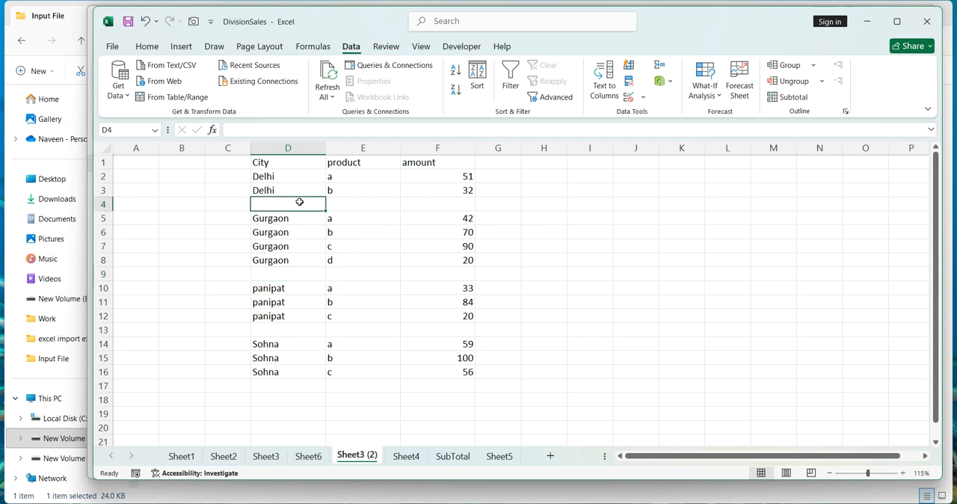
text(De)
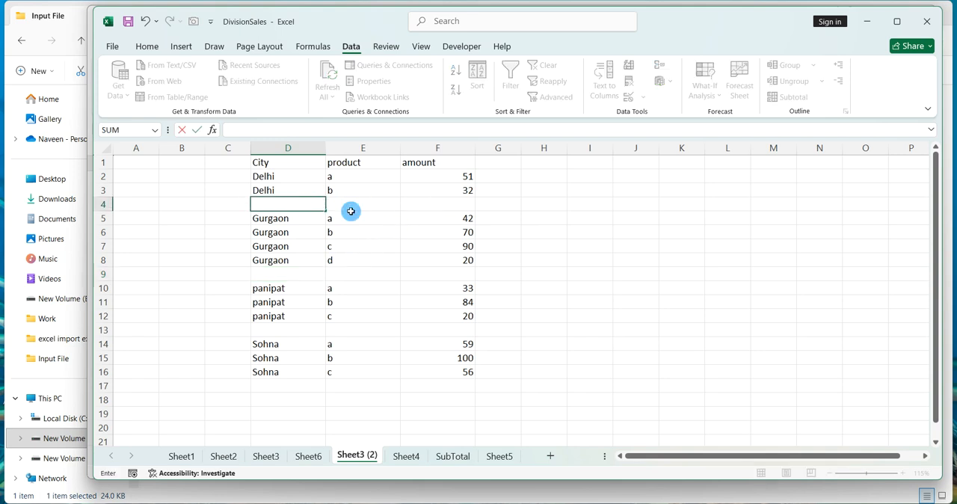
text(lhi Total)
key(Return)
Enter Gurgaon Total and Panipat Total in the blank City cells below their groups.
key(Down)
key(Down)
key(Down)
key(Down)
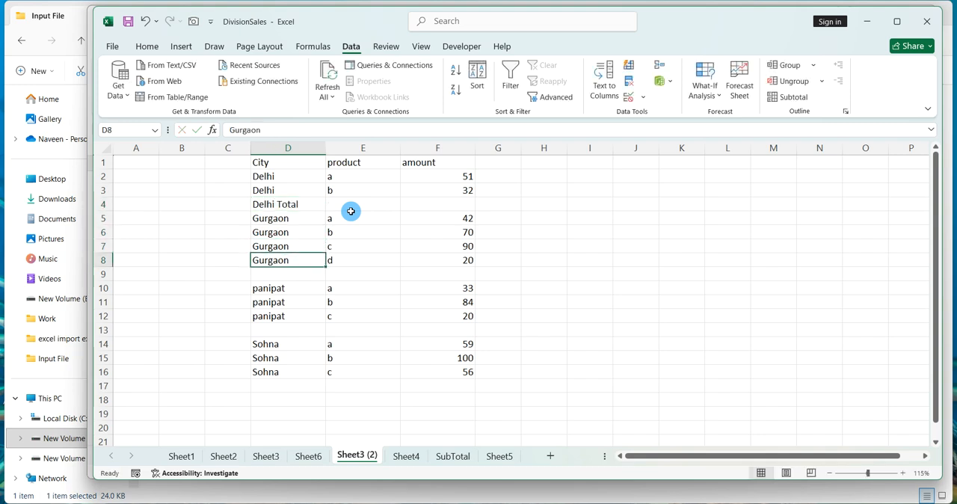
text(Gurgaon Total)
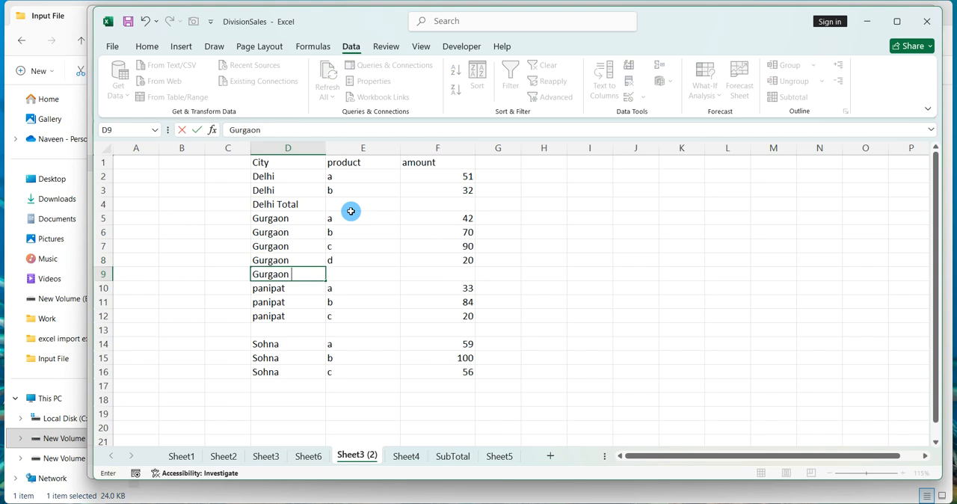
key(Return)
key(Down)
key(Down)
key(Down)
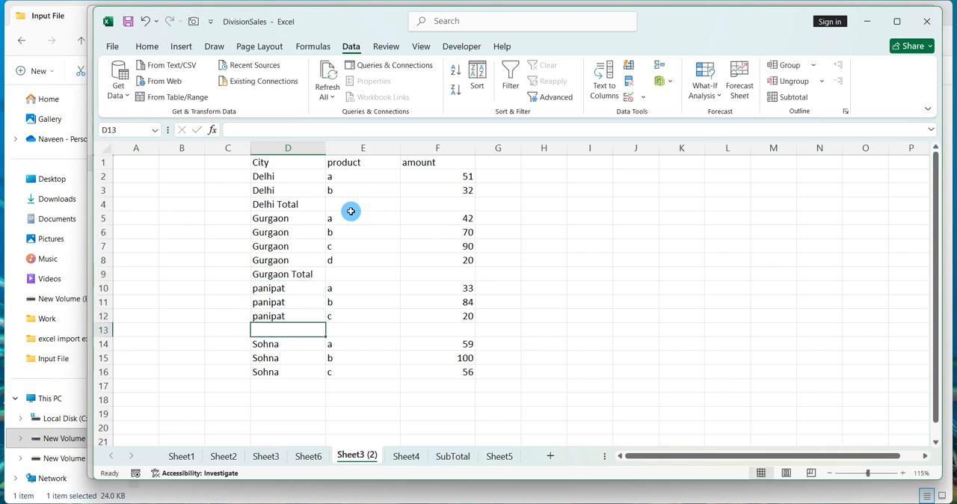
text(Panipat Total)
key(Return)
Enter Sohna Total in the City cell just below the last Sohna row.
key(Down)
key(Down)
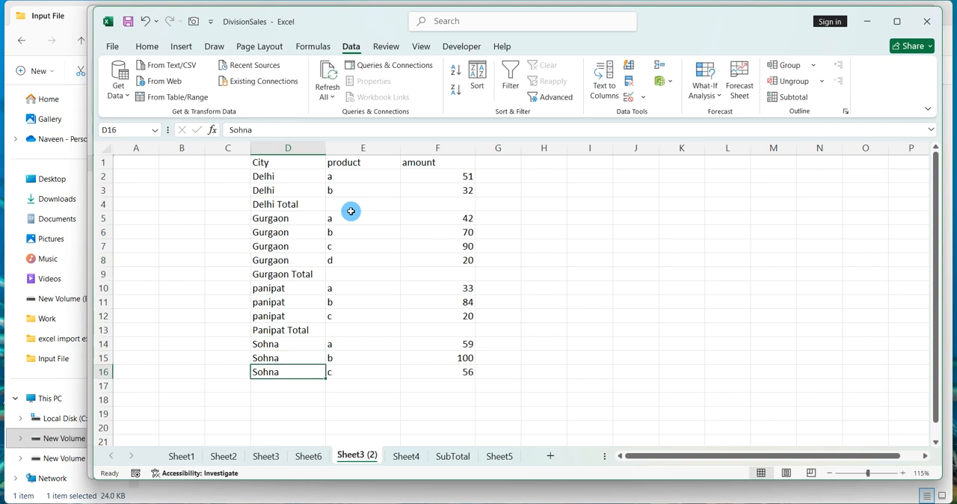
text('Sohna)
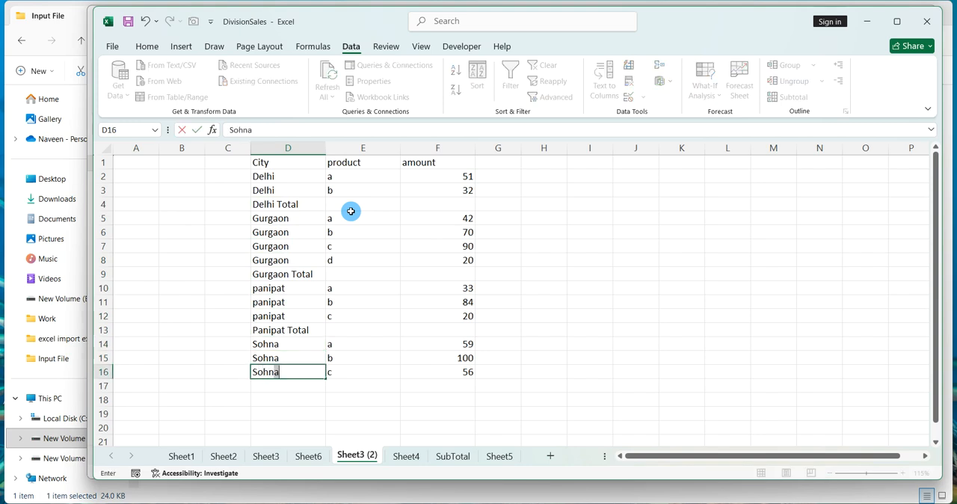
key(Return)
text(Sohna)
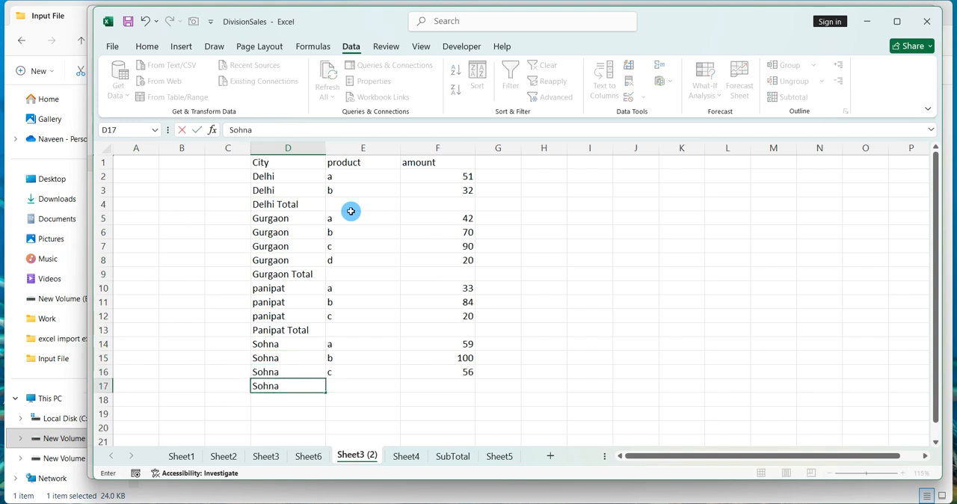
text( Total)
key(Return)
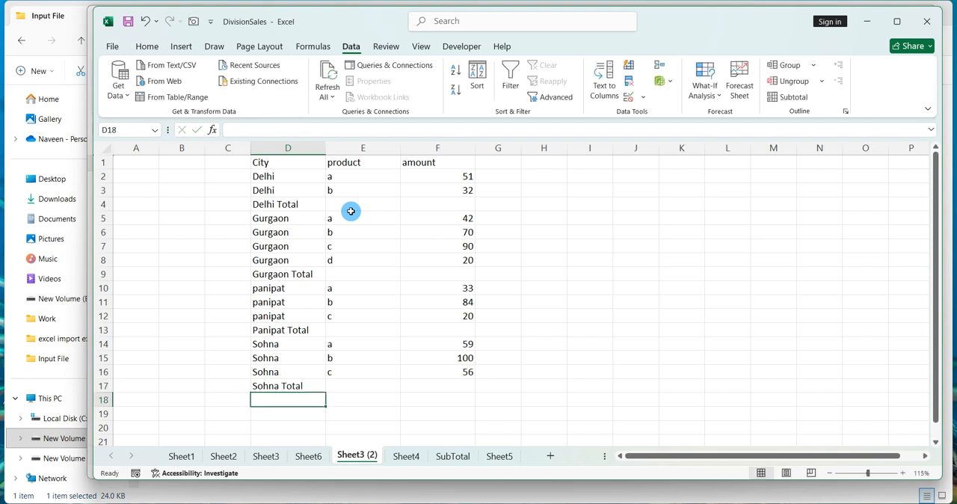
Select the blank cells within the amount range F2:F17 using Go To Special Blanks.
click(449, 204)
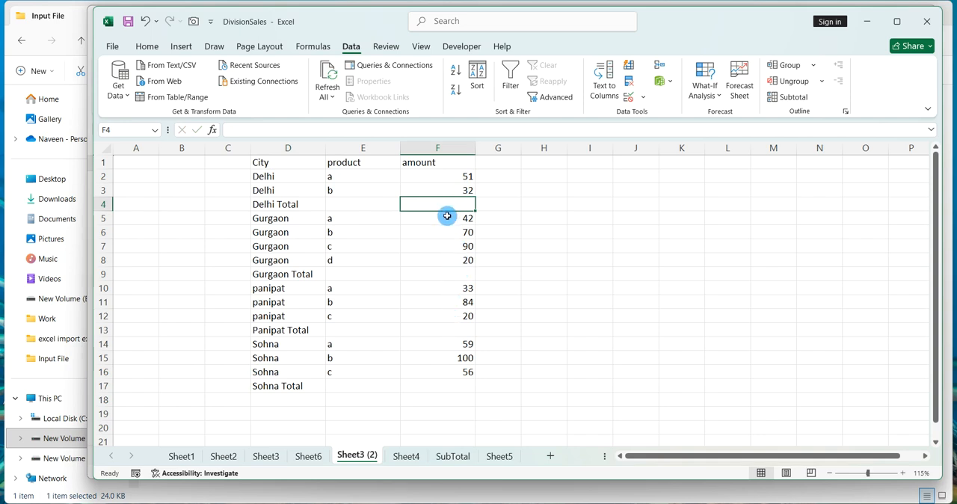
drag(442, 181, 458, 383)
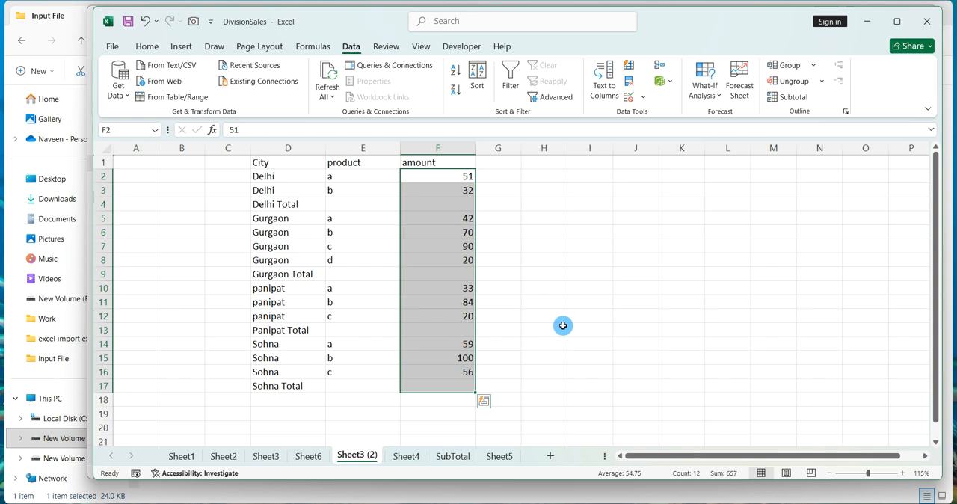
key(ctrl+g)
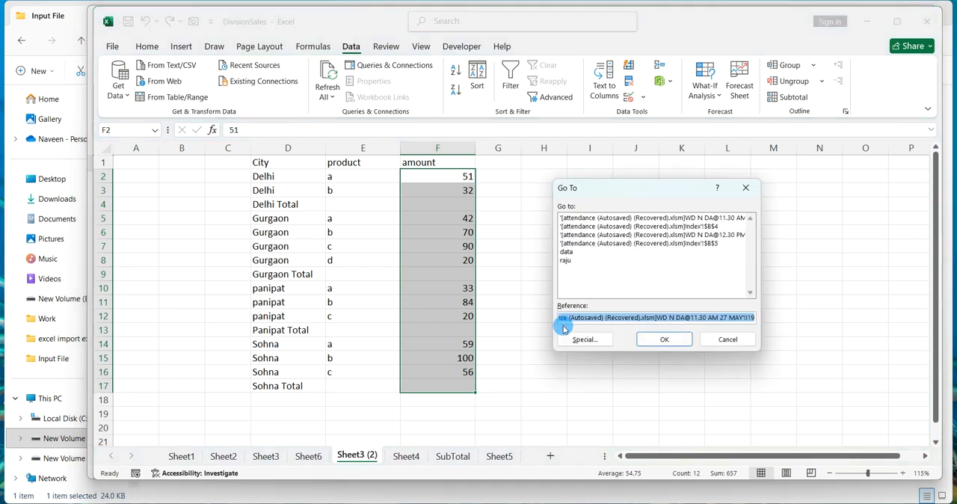
click(585, 339)
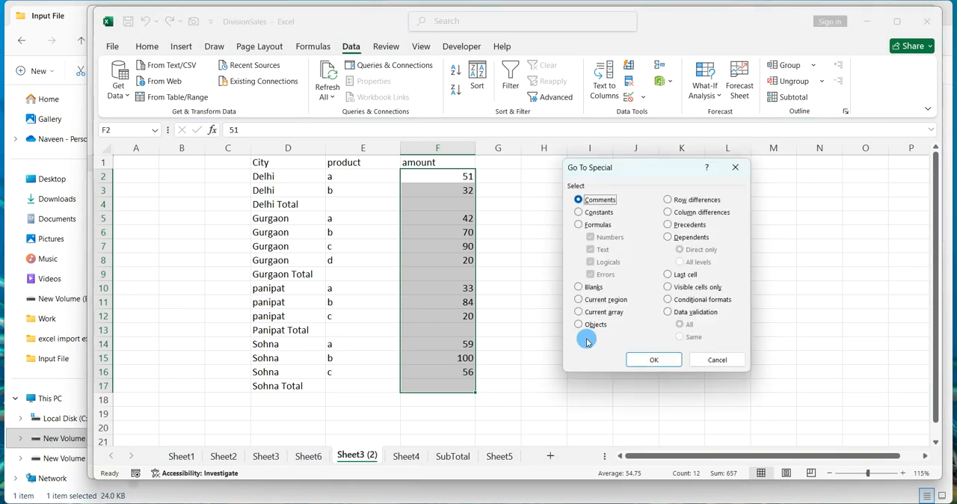
click(579, 289)
click(579, 288)
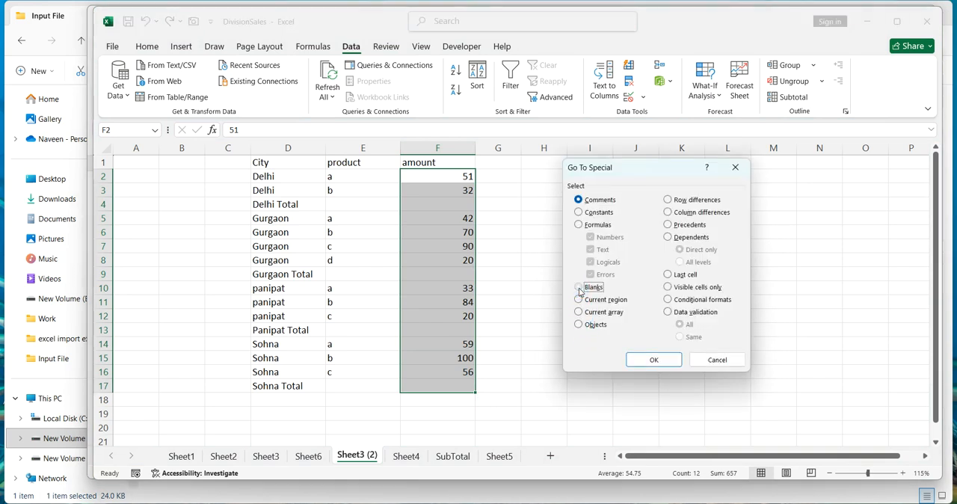
click(631, 360)
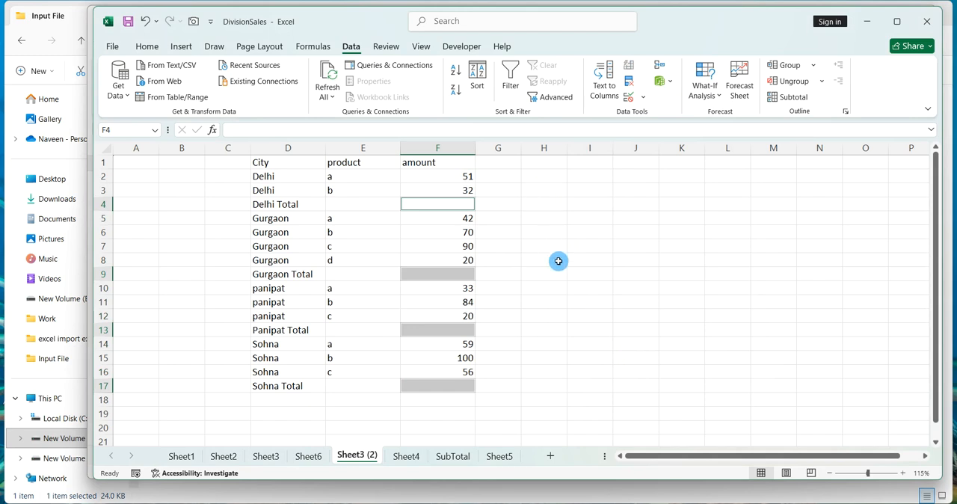
Insert AutoSum totals into all the selected blank amount cells at once.
key(alt)
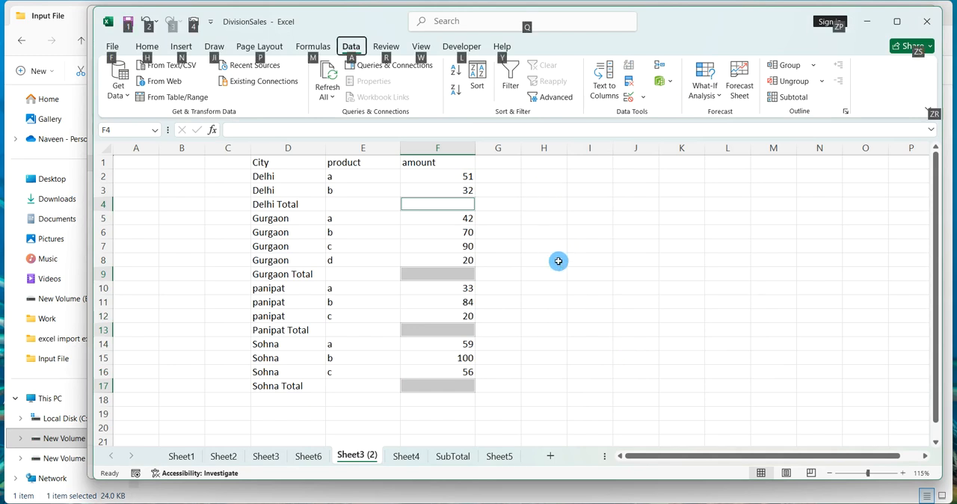
key(Escape)
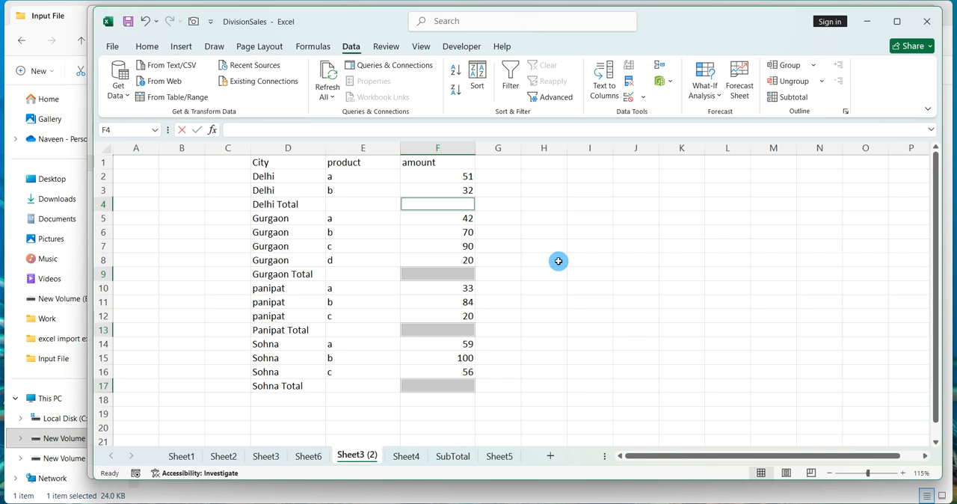
key(alt+equal)
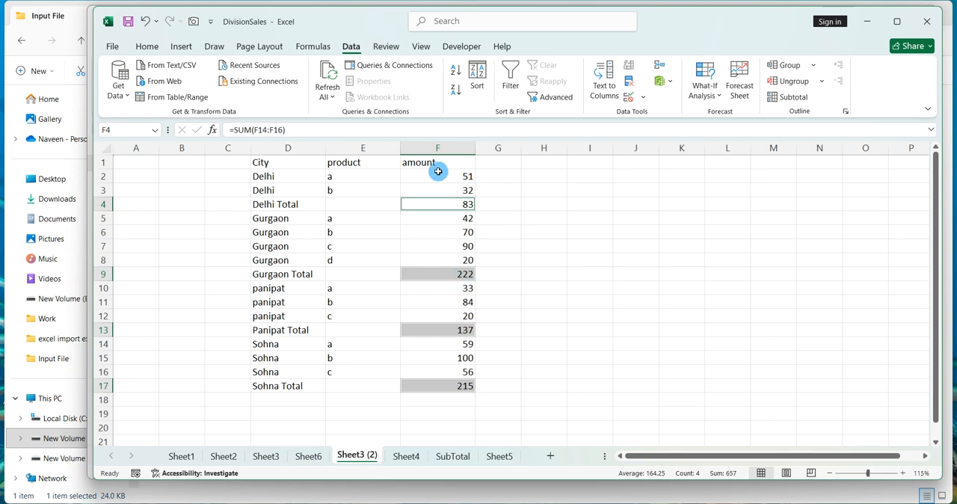
Define the name amount_total for the selected subtotal amount cells.
click(319, 48)
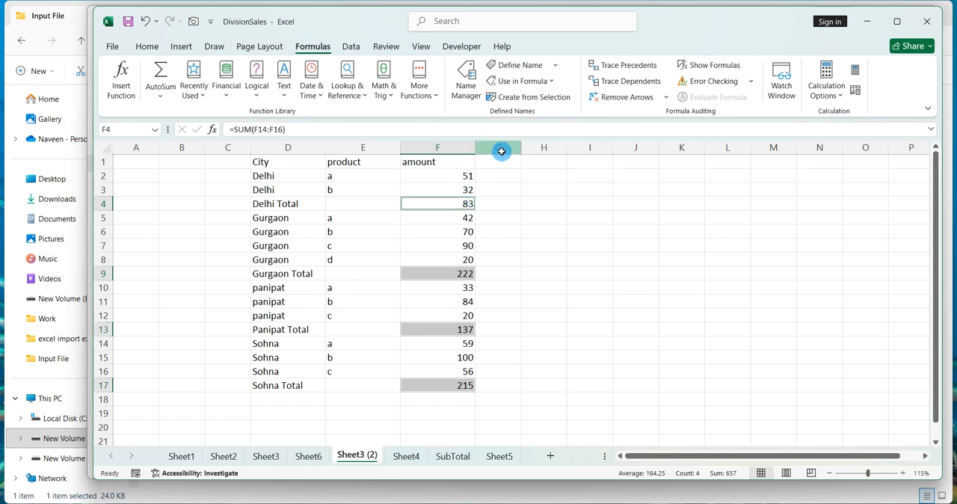
click(523, 67)
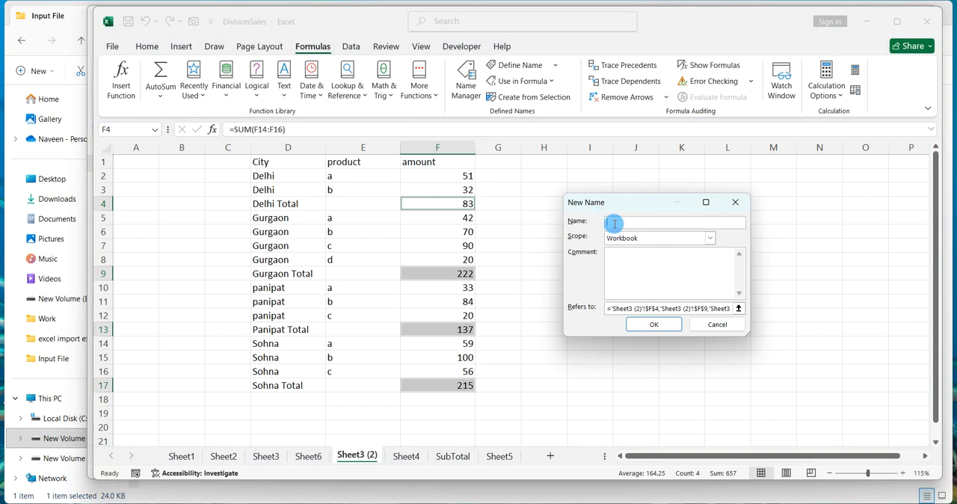
text(amount_total)
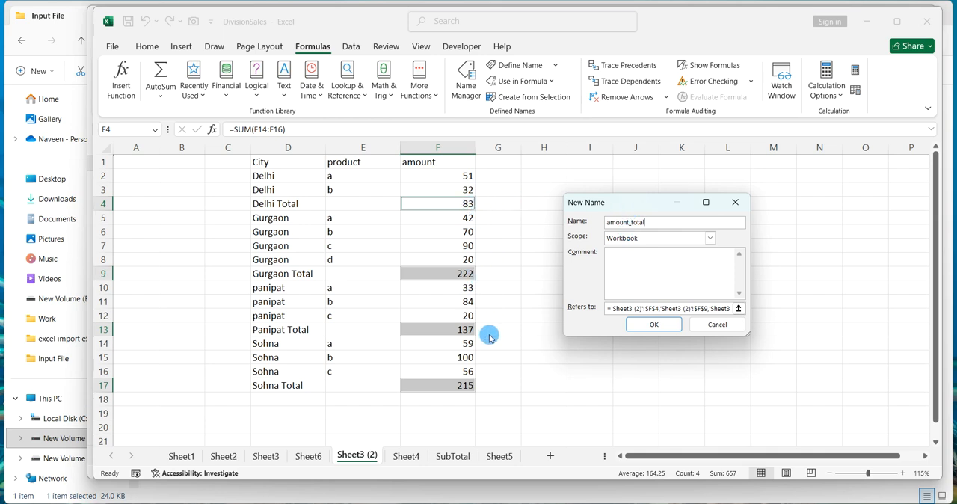
click(639, 326)
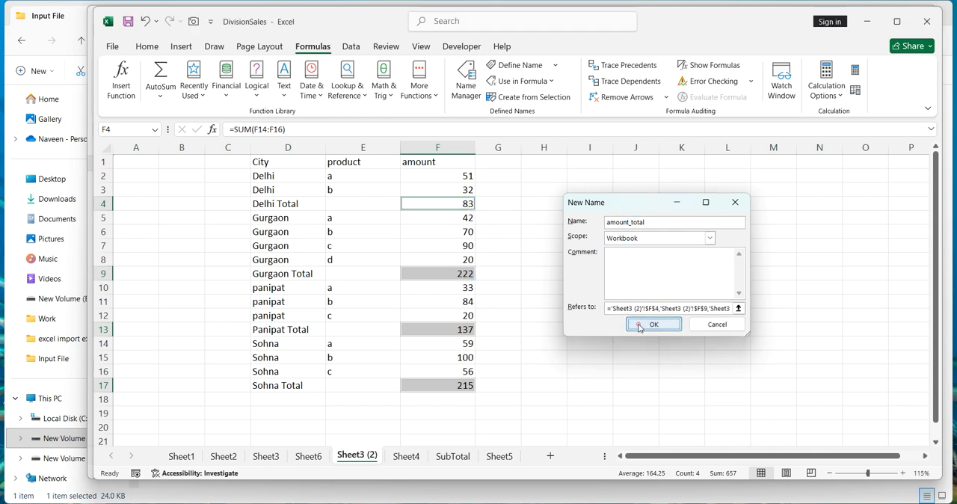
click(637, 324)
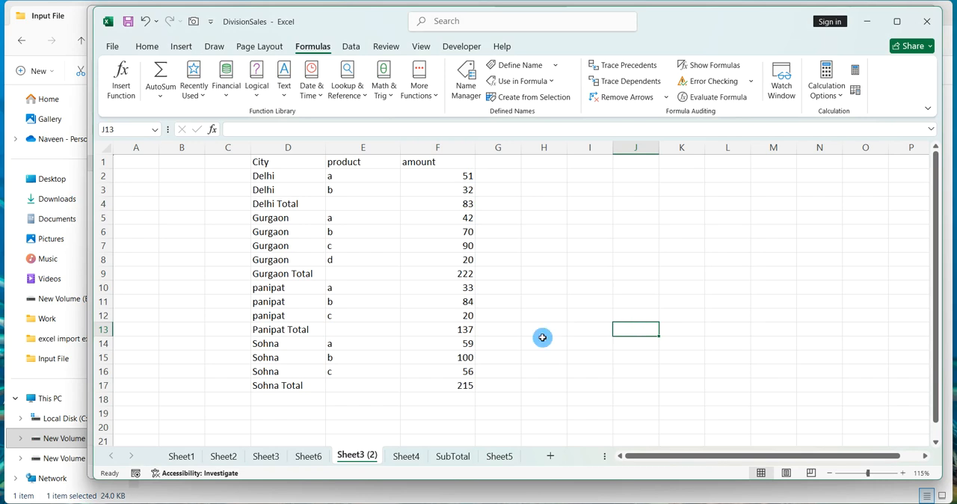
Enter Grand Total in the City cell below the Sohna Total row.
click(316, 398)
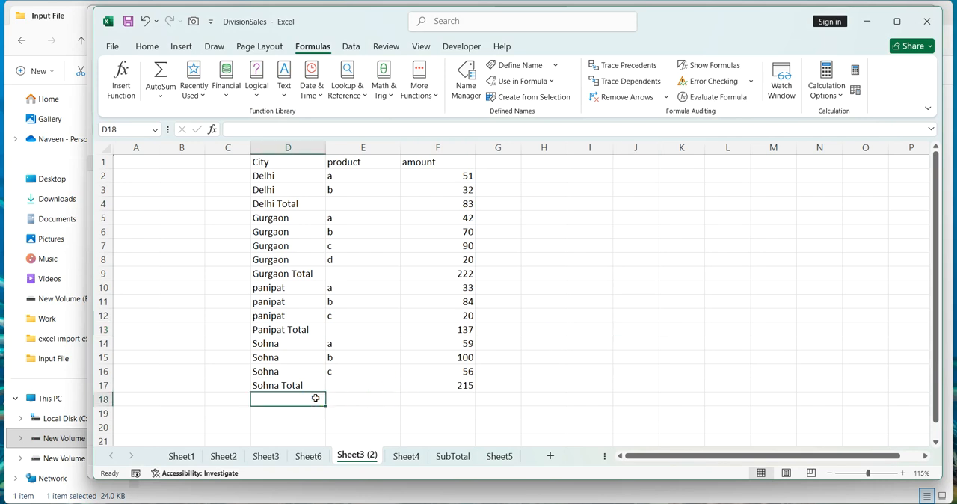
text(Gr)
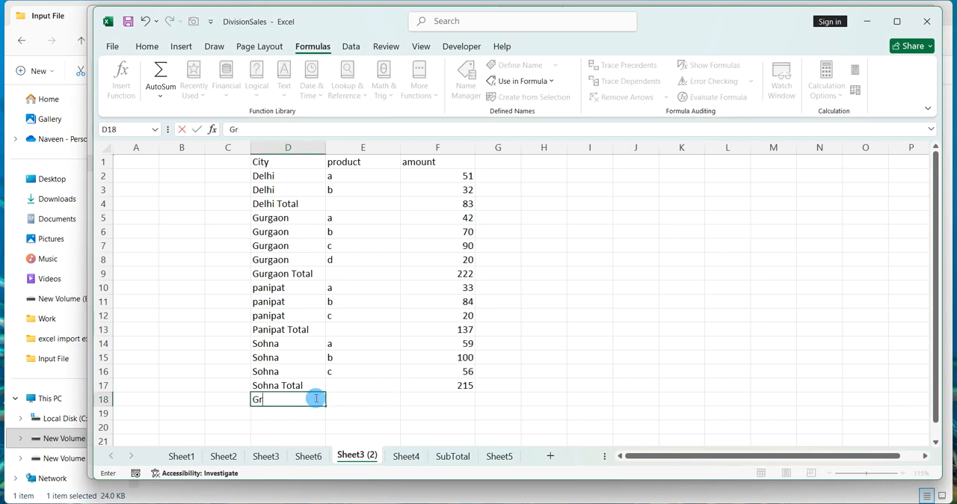
text(and Total)
key(Return)
Enter the formula =sum(amount_total) in the amount cell beside Grand Total.
click(439, 400)
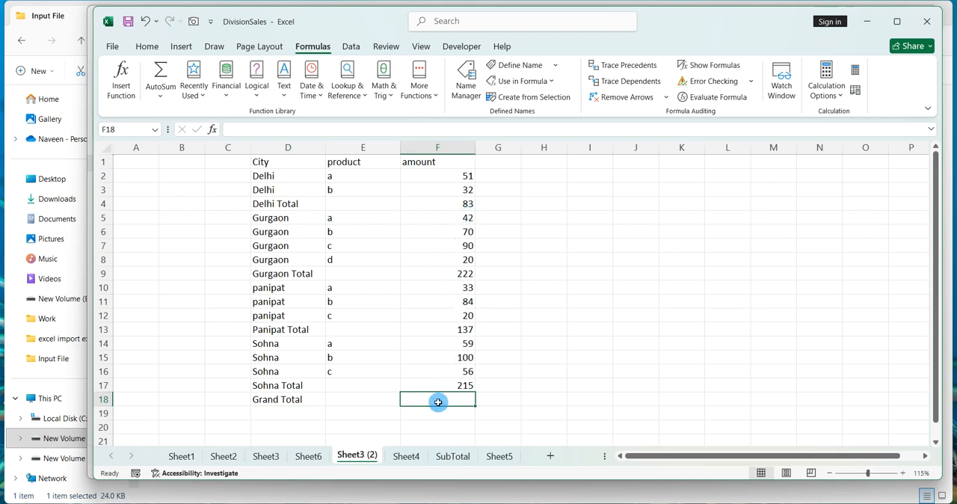
text(=)
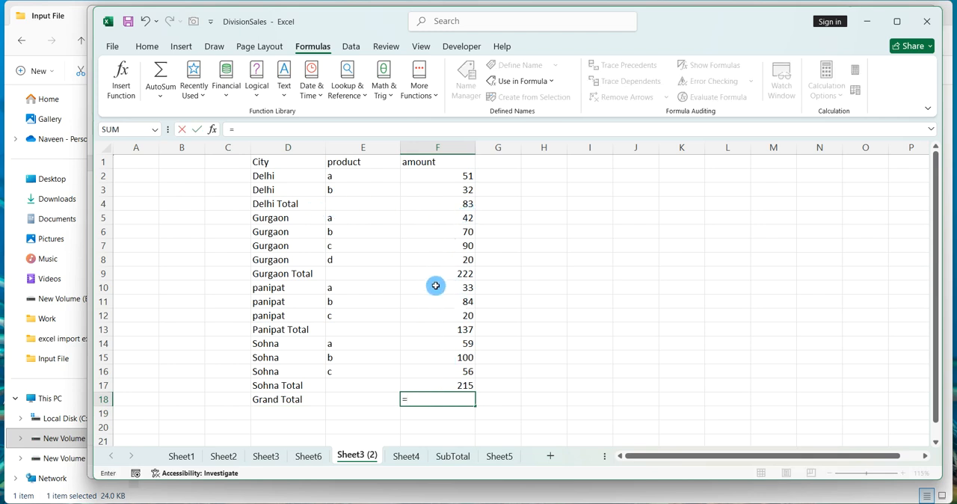
click(458, 203)
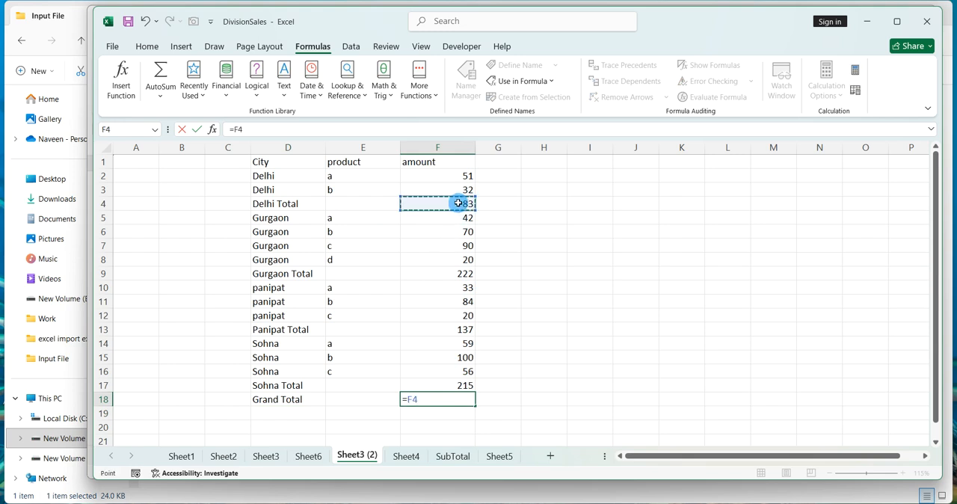
text(+)
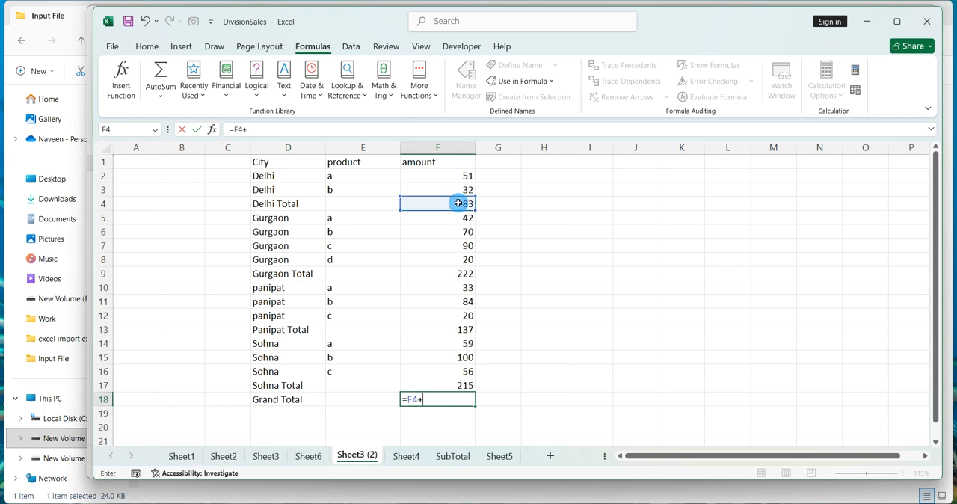
click(443, 273)
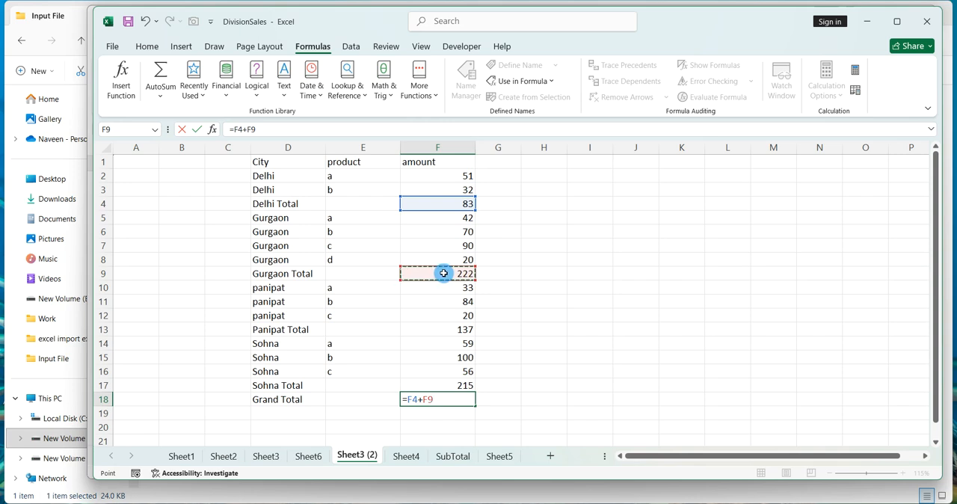
key(BackSpace)
key(BackSpace)
key(BackSpace)
key(BackSpace)
key(BackSpace)
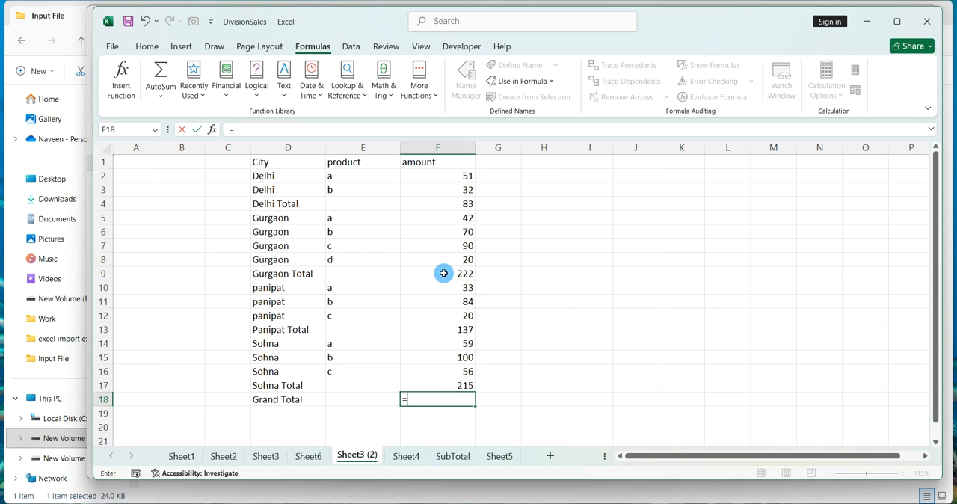
text(sum)
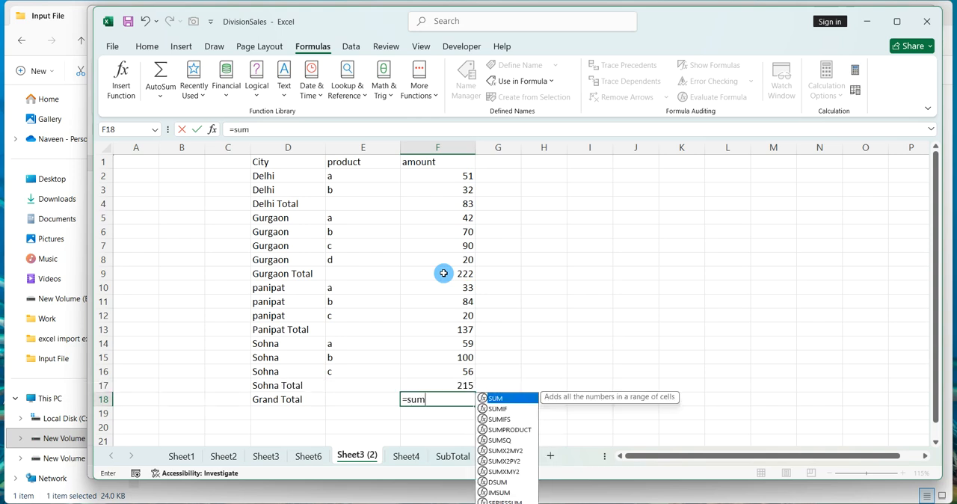
text((amou)
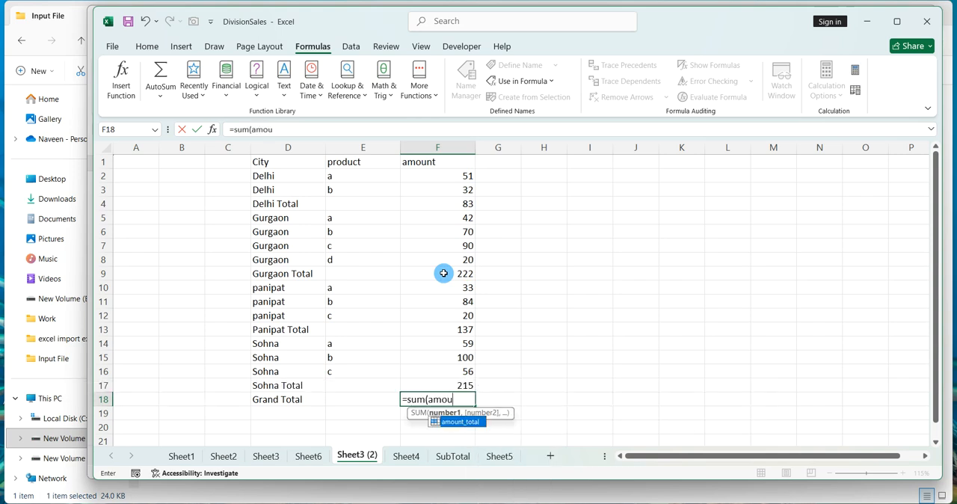
text(nt_total))
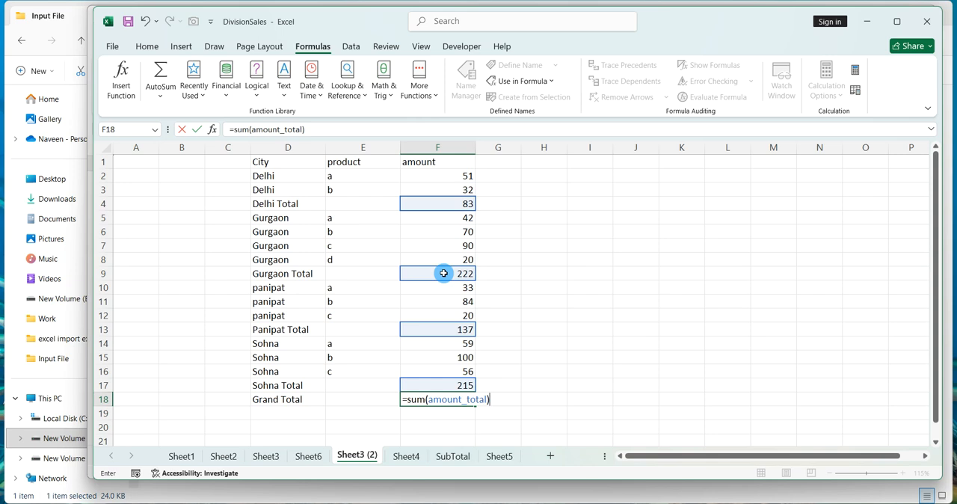
key(Return)
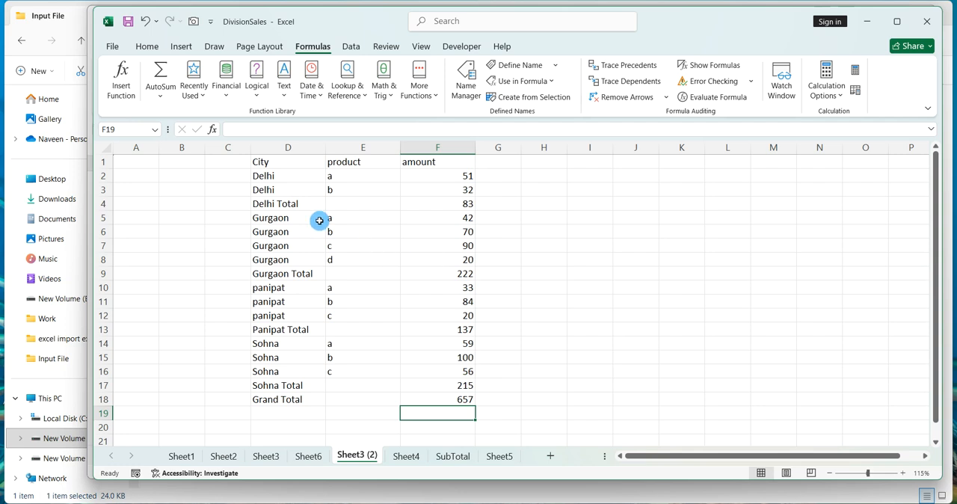
Go to the amount_total named range through the Name Box and inspect the individual subtotal cells.
click(128, 130)
text(am)
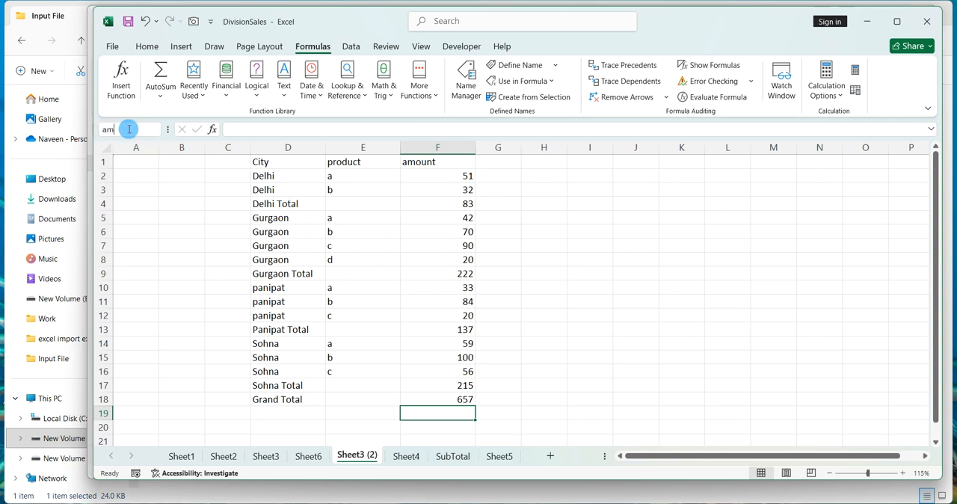
text(ount_total)
key(Return)
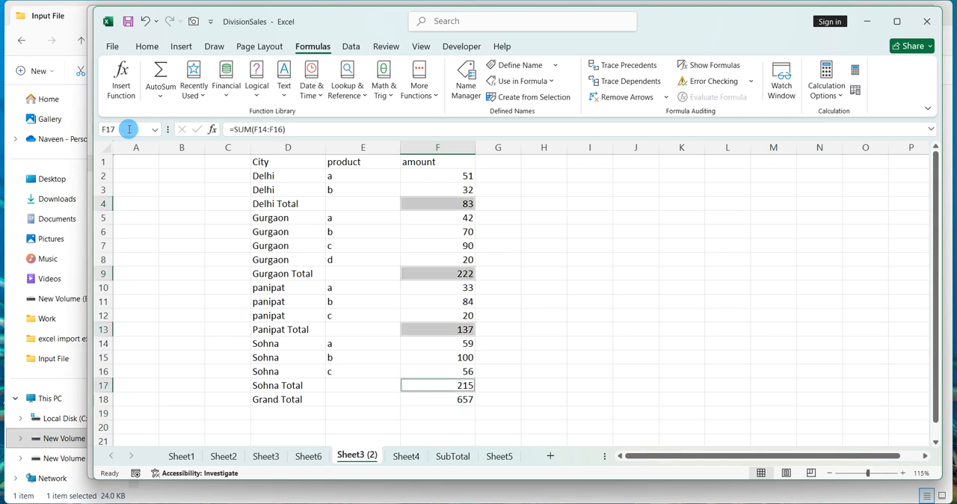
click(153, 50)
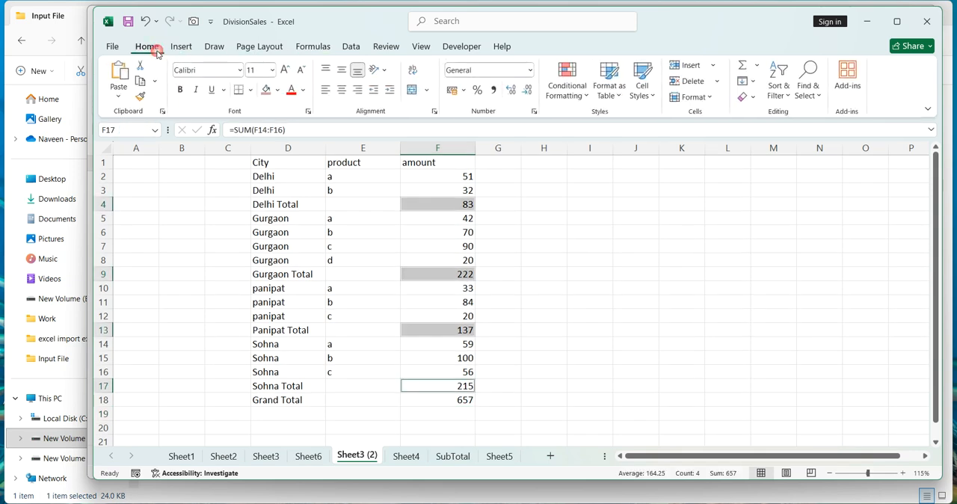
click(302, 230)
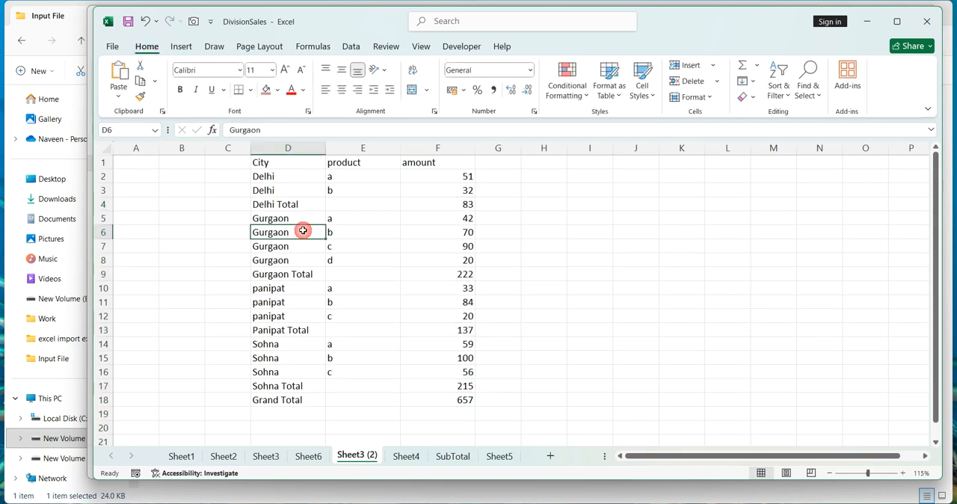
click(568, 251)
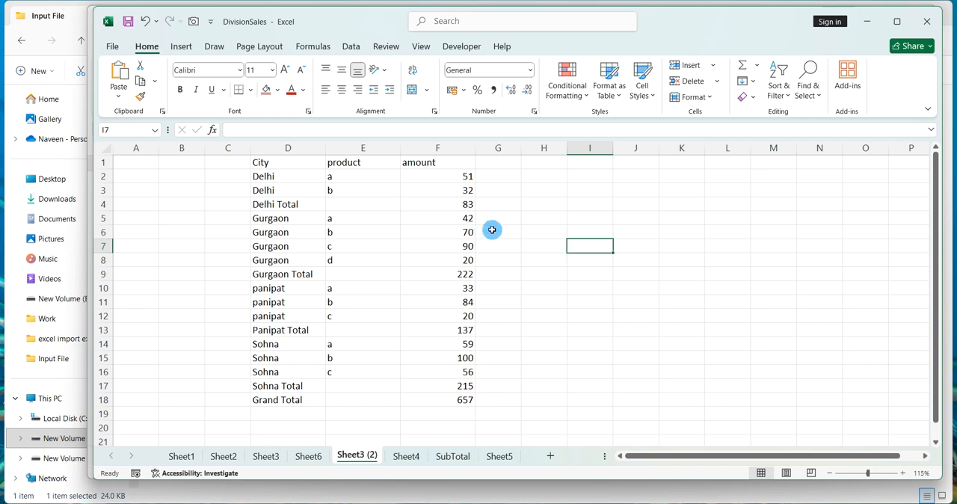
click(456, 204)
click(447, 276)
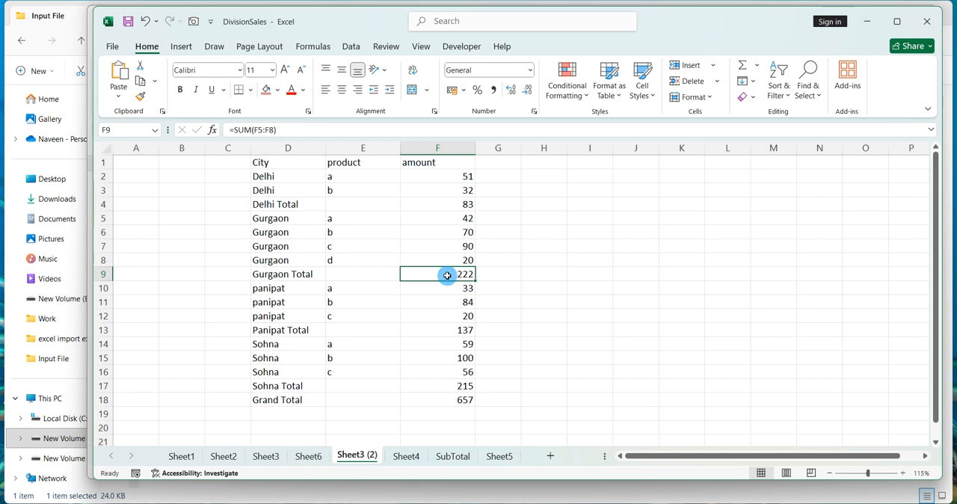
Select the amount_Total named range and fill its subtotal cells yellow.
click(126, 130)
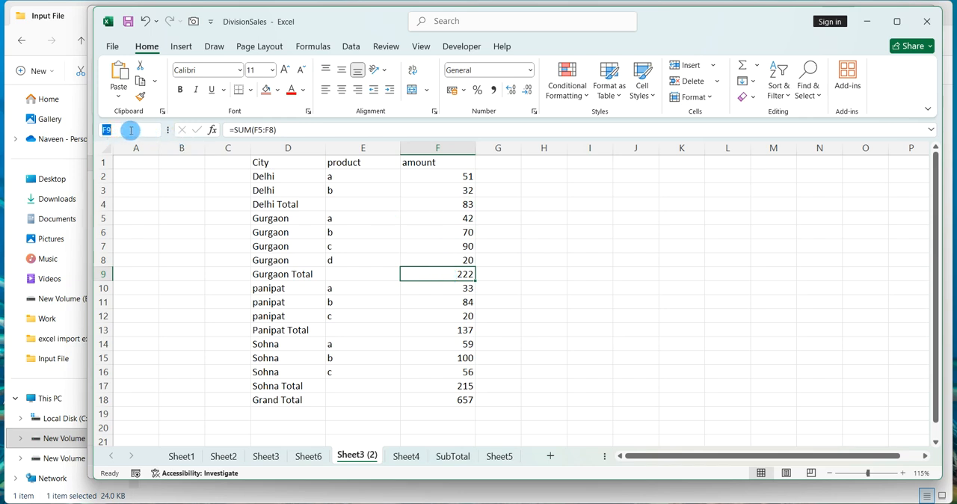
text(amount_Total)
key(Return)
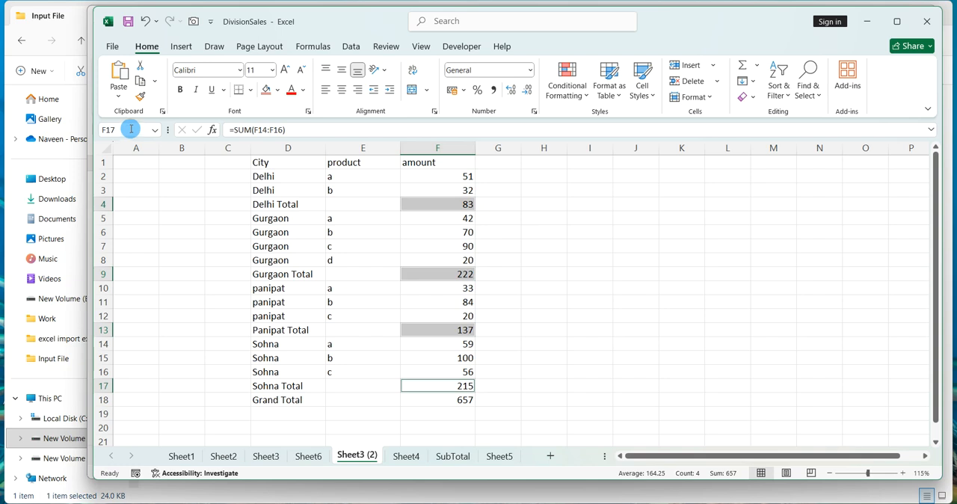
key(shift+Left)
key(shift+Left)
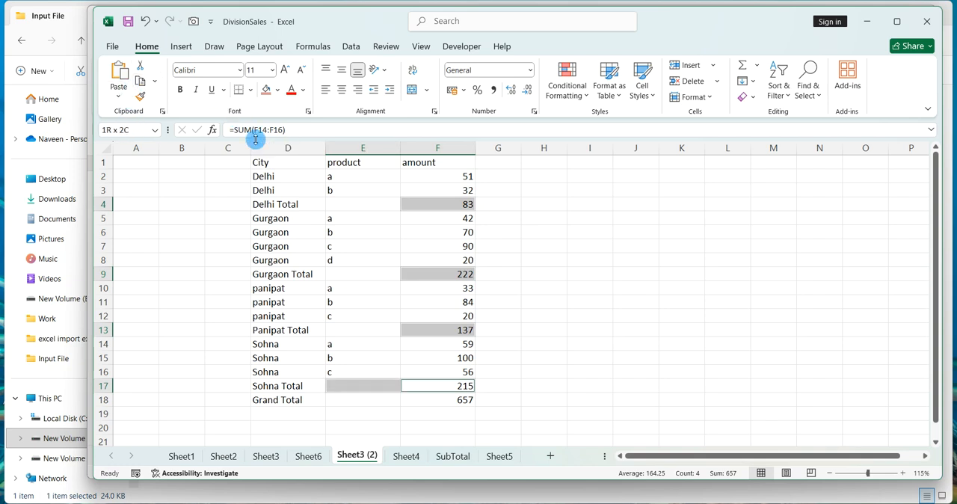
key(shift+Right)
key(shift+Right)
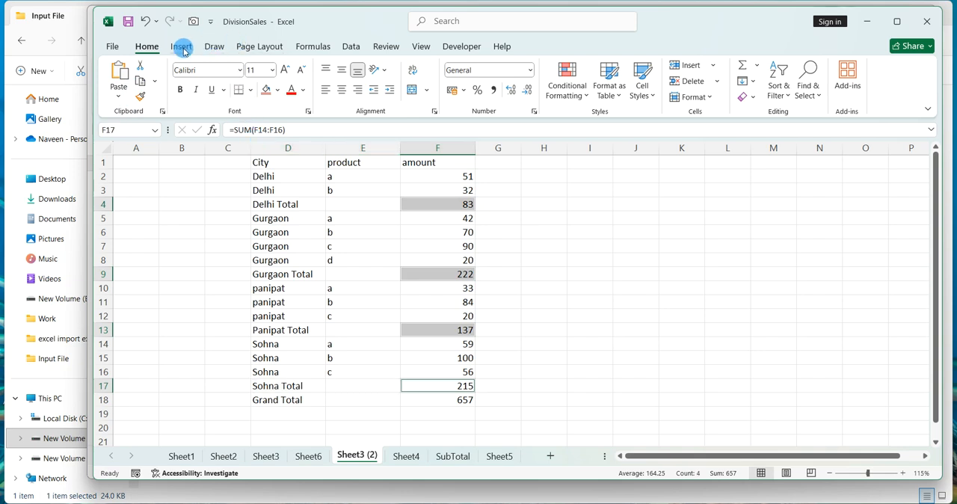
click(276, 90)
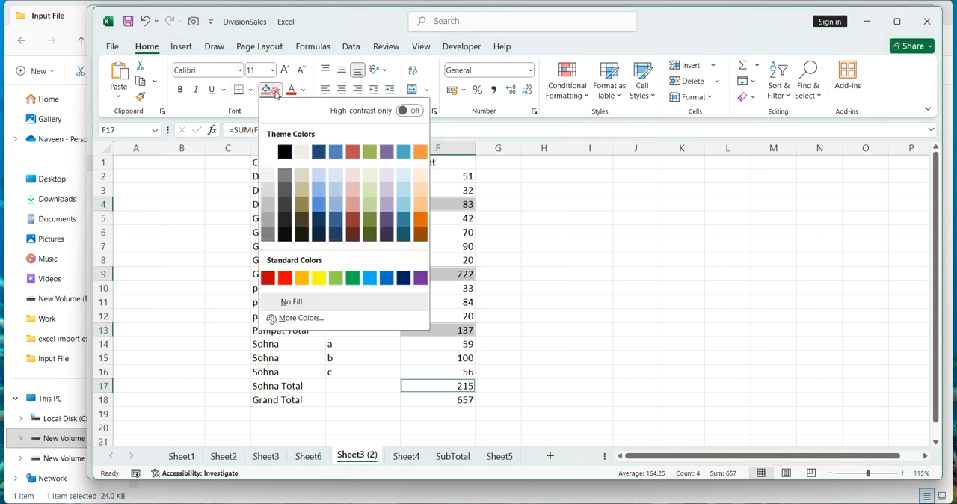
click(321, 277)
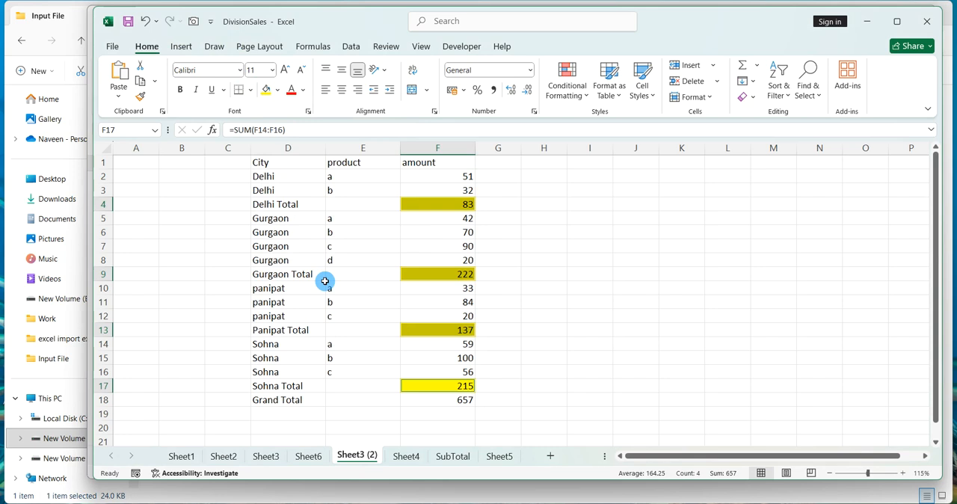
Fill the grand total amount cell green and set its font colour to white.
click(436, 400)
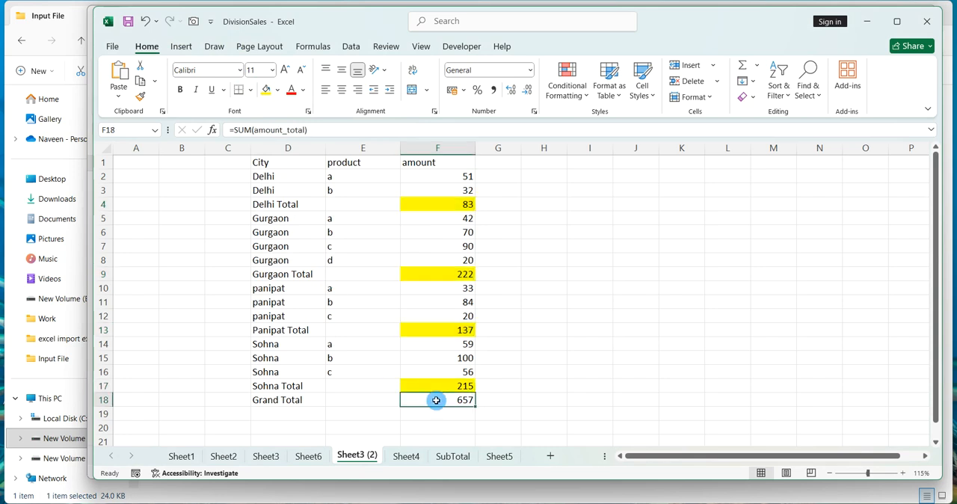
click(277, 90)
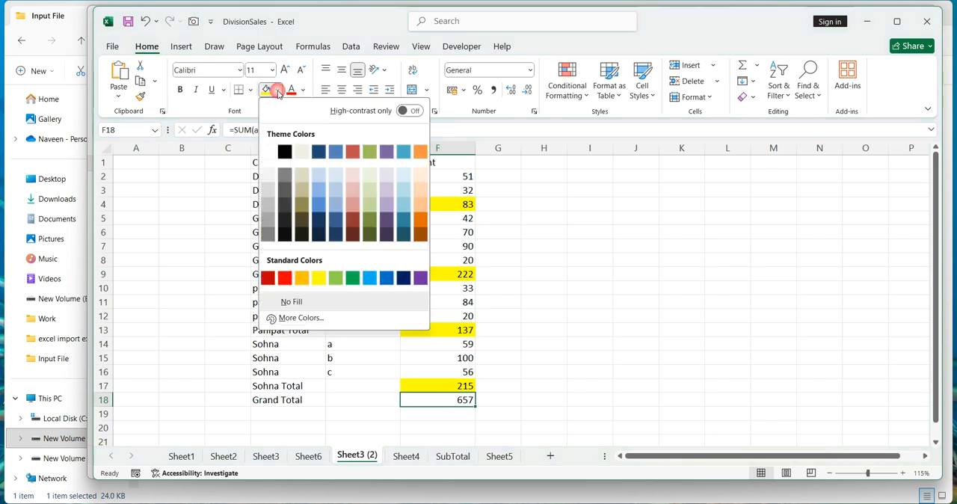
click(352, 277)
click(303, 90)
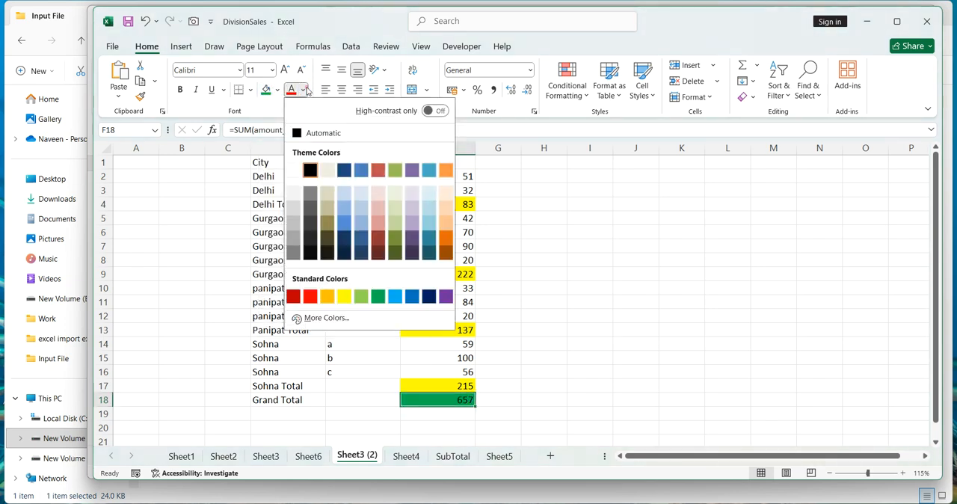
click(298, 177)
click(592, 262)
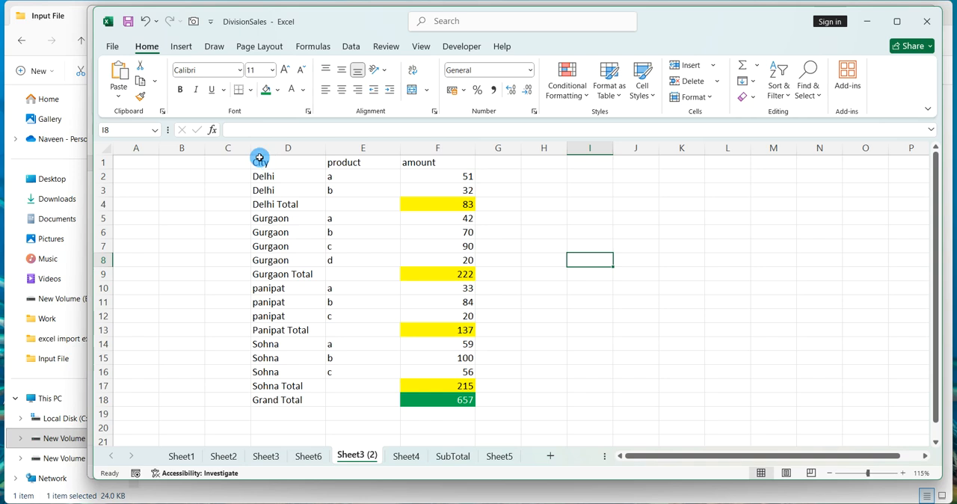
Undo the recent grand total and highlighting changes.
click(385, 218)
key(ctrl+End)
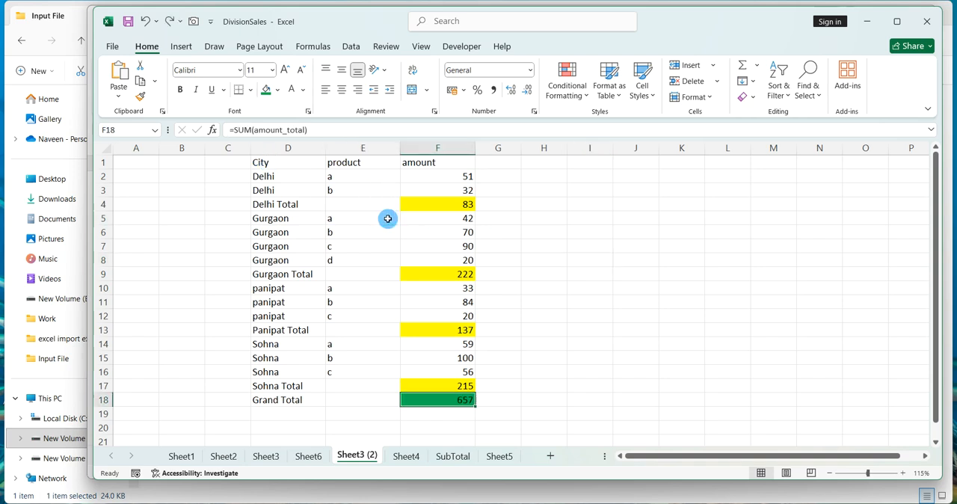
key(ctrl+z)
key(ctrl+z)
key(ctrl+z)
key(ctrl+z)
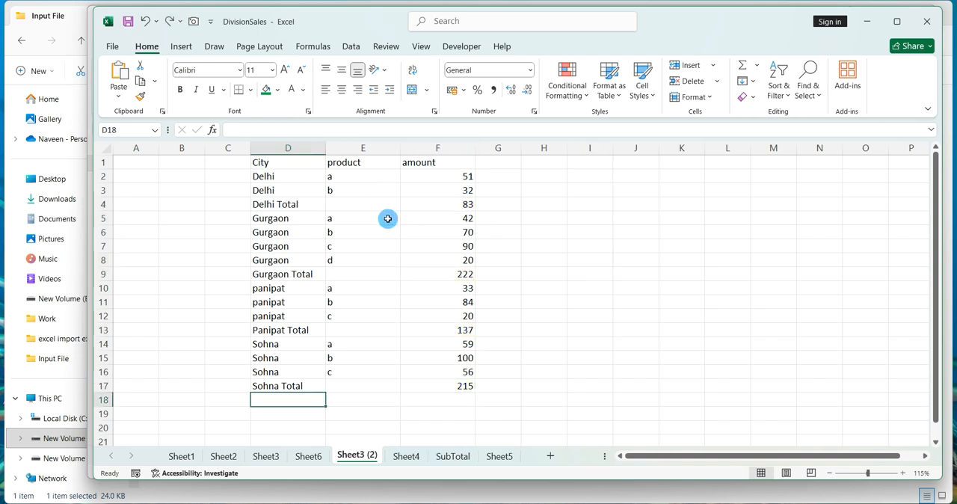
Undo the subtotal amounts and the city Total labels in the sales table.
key(ctrl+z)
key(ctrl+z)
key(ctrl+z)
key(ctrl+z)
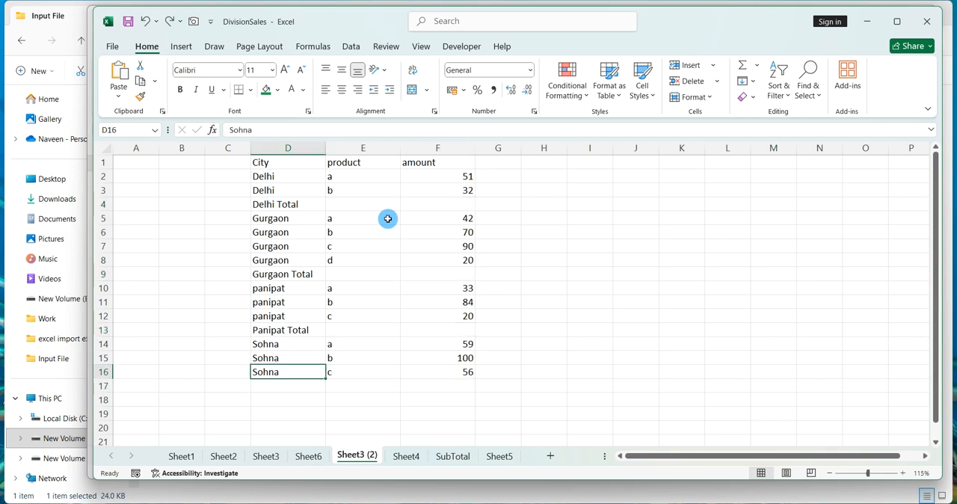
key(ctrl+z)
key(ctrl+z)
key(ctrl+z)
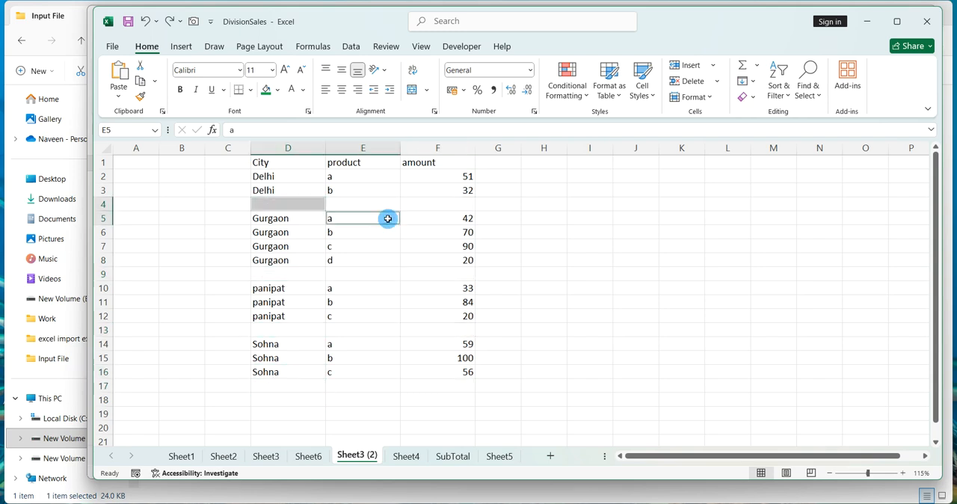
Redo to restore the city Total labels in column D while leaving the subtotal amounts empty.
click(394, 249)
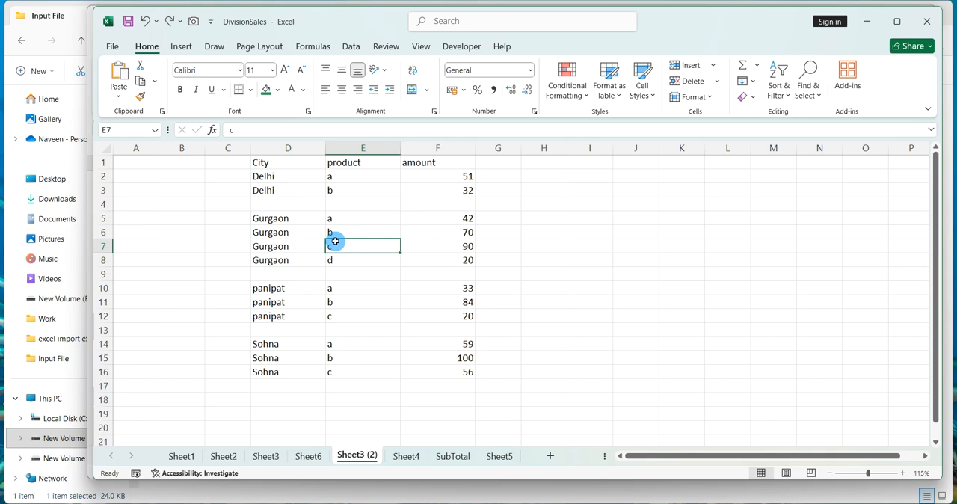
click(301, 203)
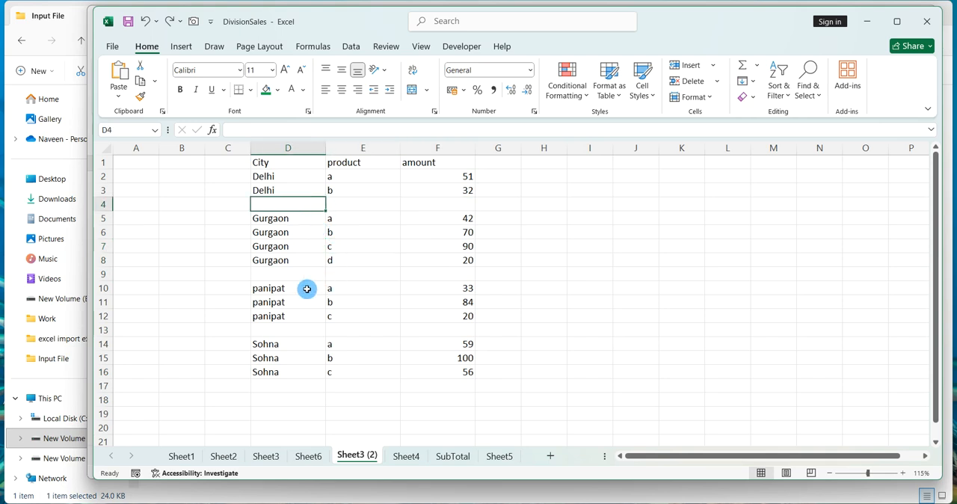
key(ctrl+y)
key(ctrl+y)
key(ctrl+y)
key(ctrl+y)
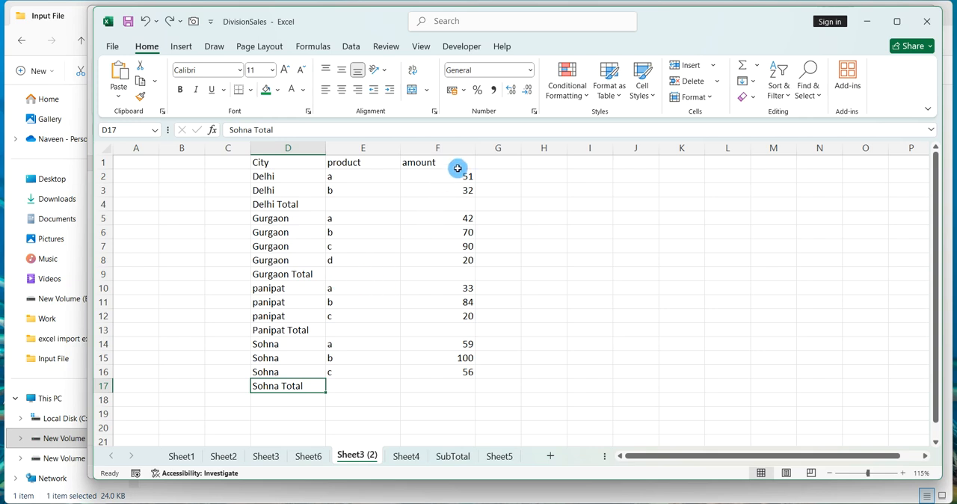
Select the amount range F2:F17 and use Go To Special to select only its blank cells.
drag(460, 172, 435, 388)
right_click(435, 388)
key(ctrl+q)
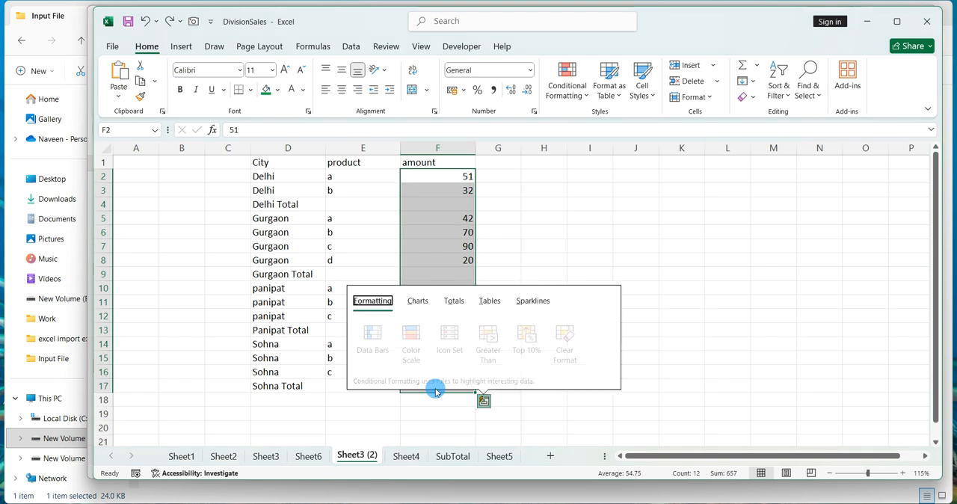
key(Escape)
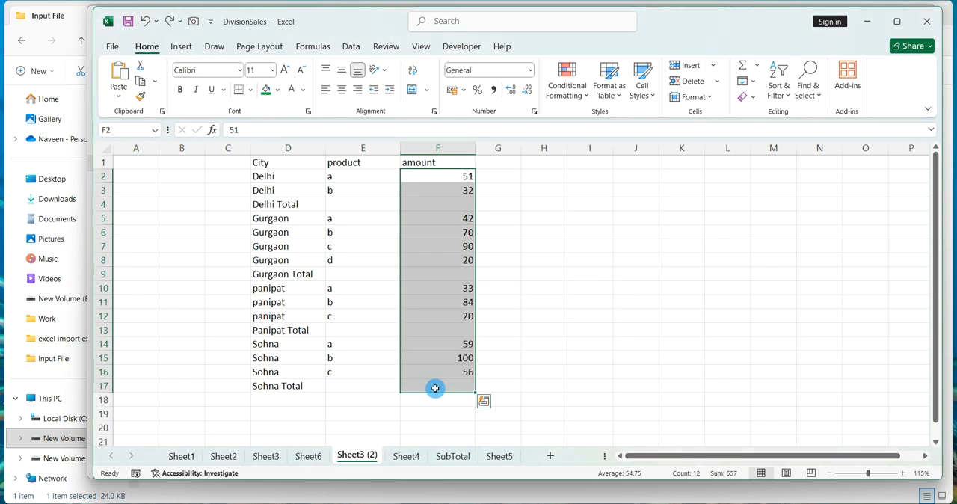
key(ctrl+g)
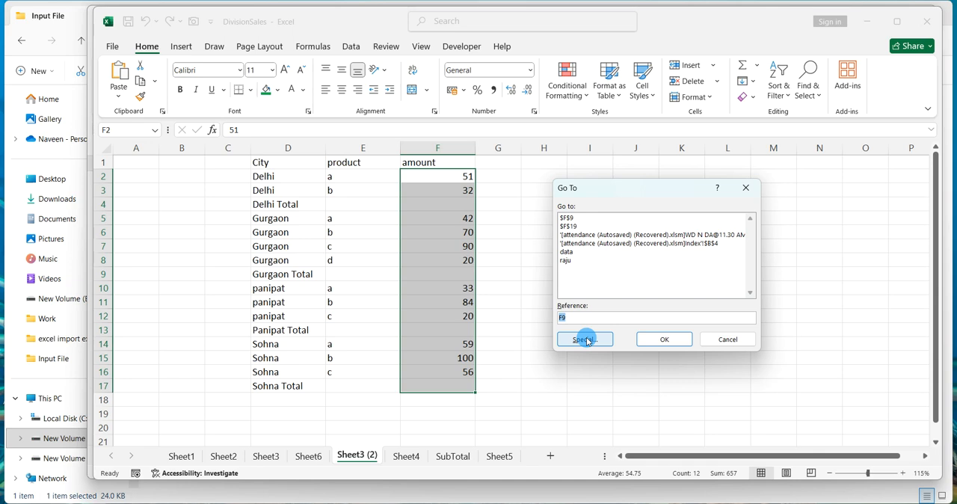
click(585, 340)
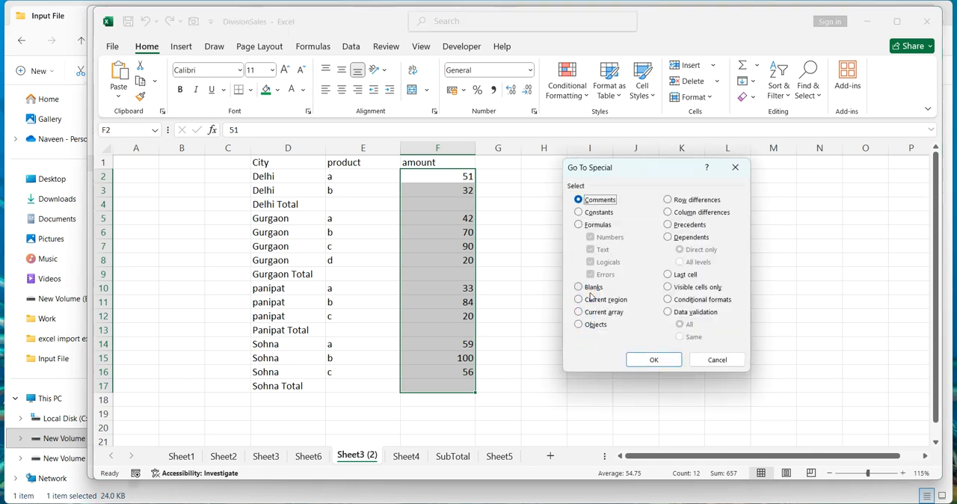
click(591, 289)
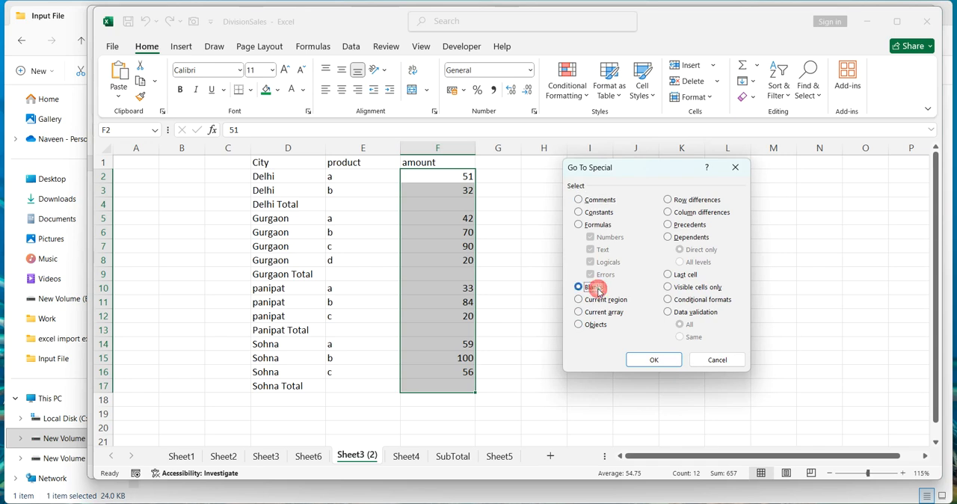
click(647, 360)
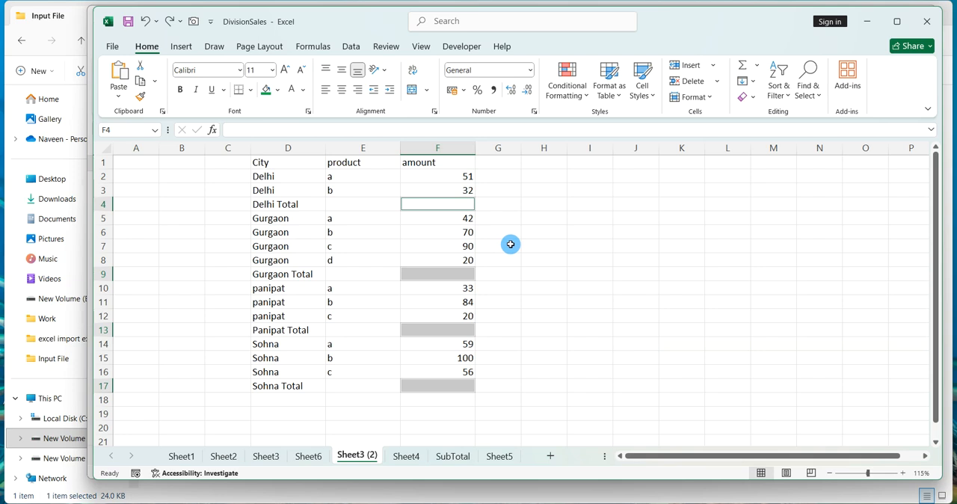
AutoSum the selected blank subtotal cells and fill them yellow.
key(alt+equal)
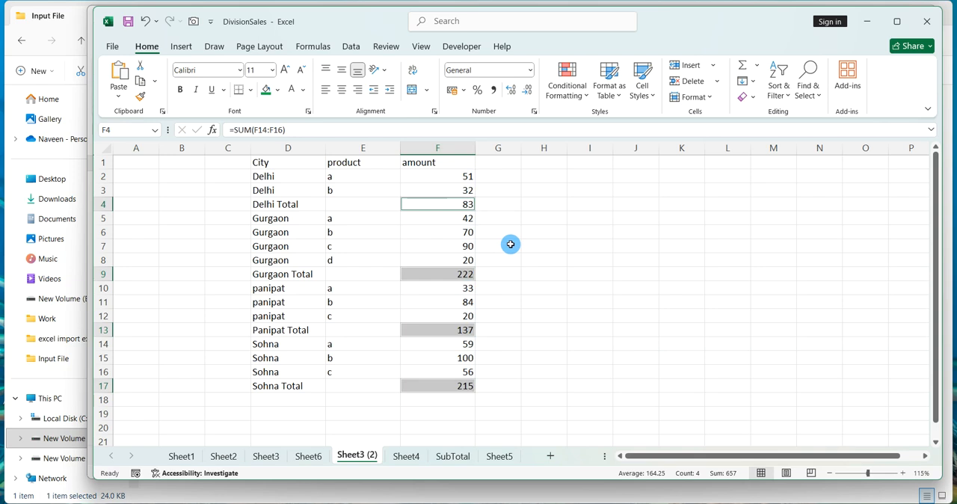
click(277, 90)
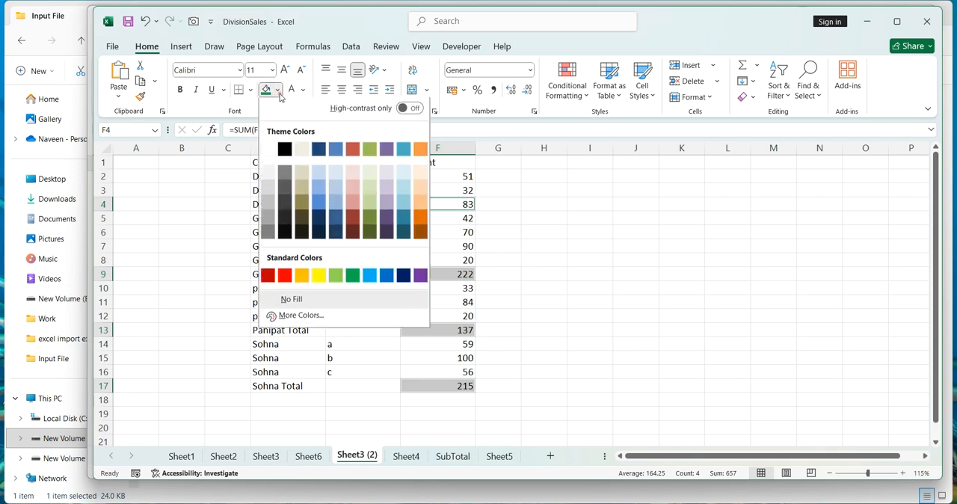
click(318, 278)
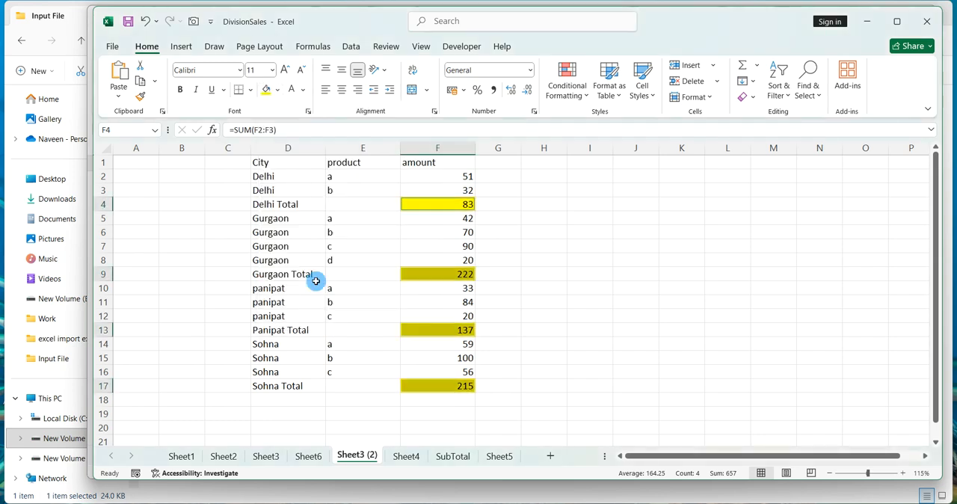
Enter the label Grand Total in cell D18.
click(307, 400)
text(Gr)
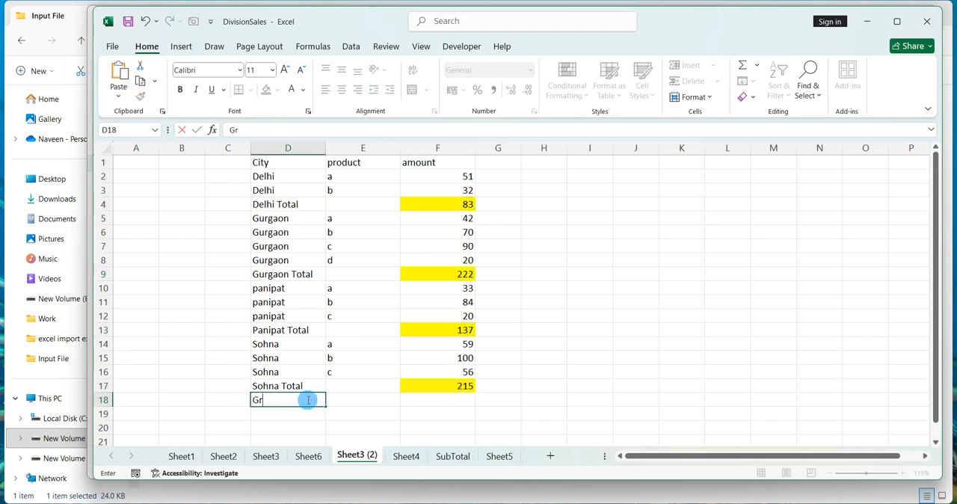
text(and Total)
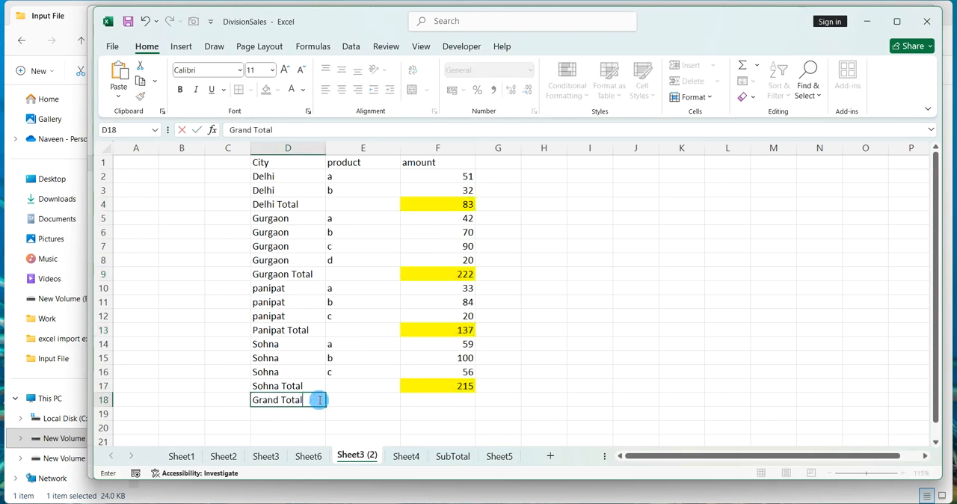
Try entering =sum(amount_total) in F18, then clear it back to just the equals sign.
click(443, 400)
text(=suim)
key(BackSpace)
key(BackSpace)
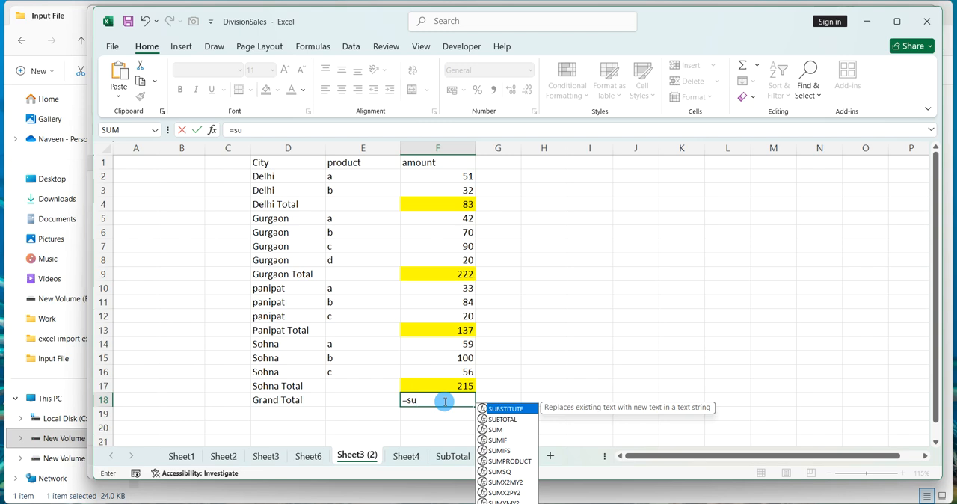
click(445, 401)
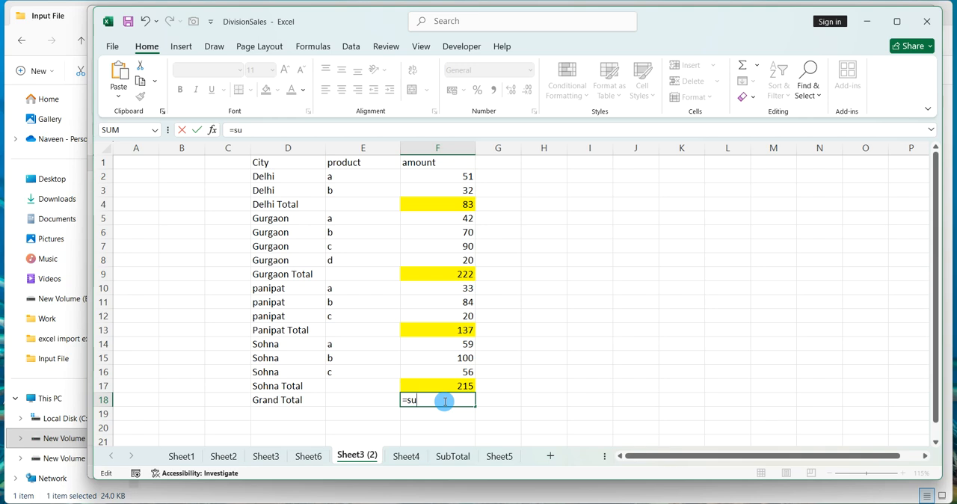
text(m)
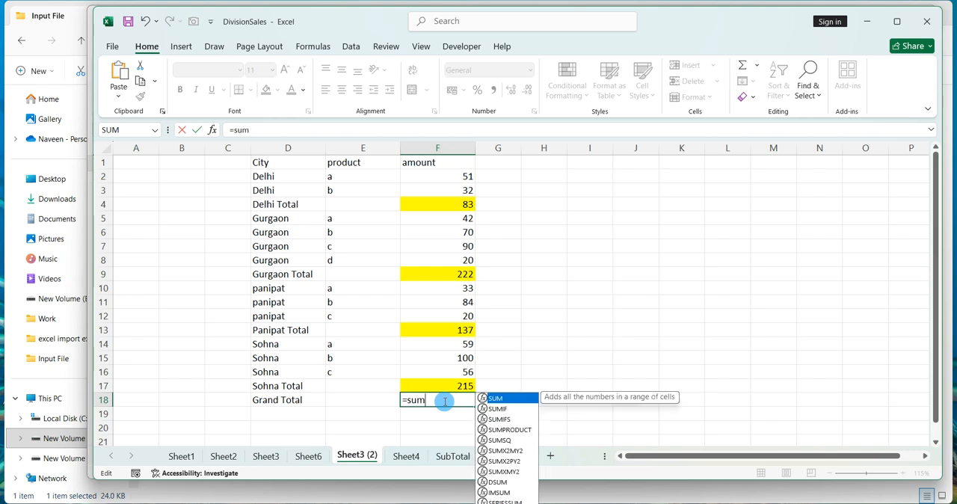
text((amo)
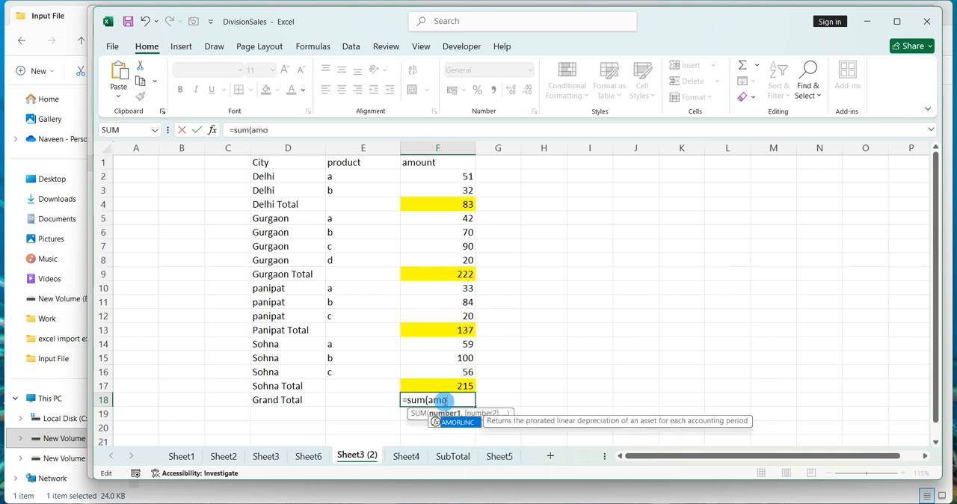
text(unt_total))
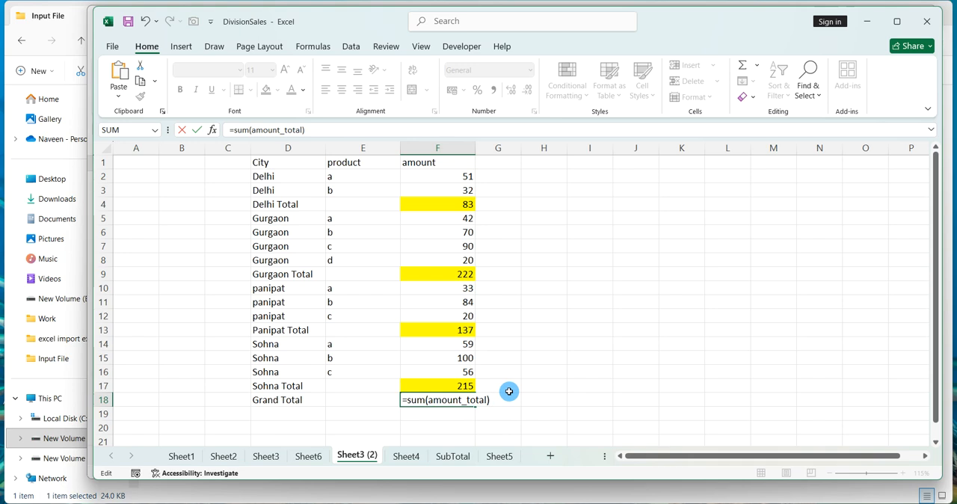
key(BackSpace)
key(BackSpace)
key(BackSpace)
key(BackSpace)
key(BackSpace)
key(BackSpace)
key(BackSpace)
key(BackSpace)
key(BackSpace)
key(BackSpace)
key(BackSpace)
key(BackSpace)
key(BackSpace)
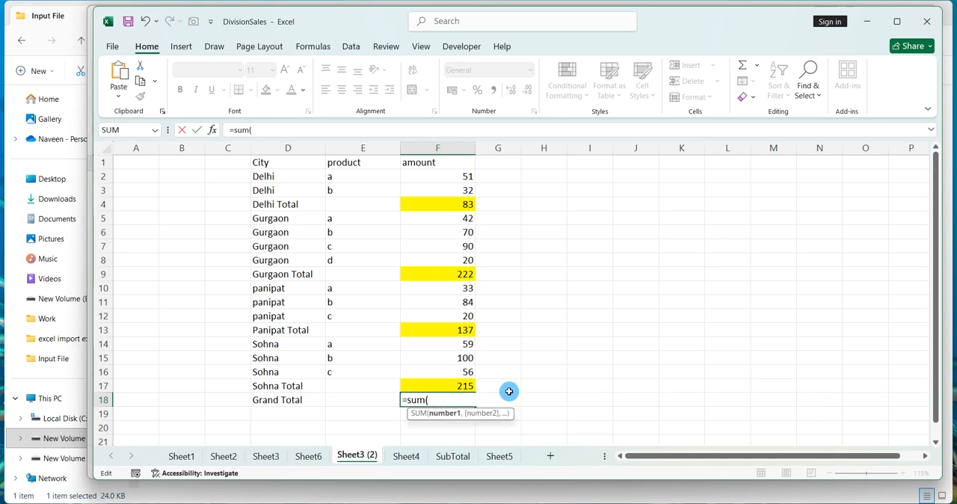
key(BackSpace)
key(BackSpace)
key(BackSpace)
key(BackSpace)
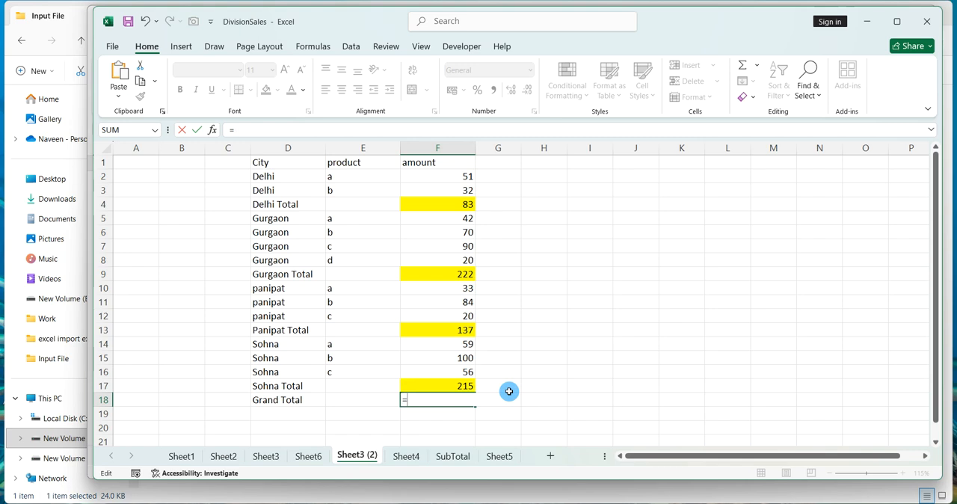
Complete the grand total formula =F4+F9+F13+F17 in F18 by picking each subtotal cell.
click(463, 207)
text(+)
click(438, 276)
text(+)
click(432, 329)
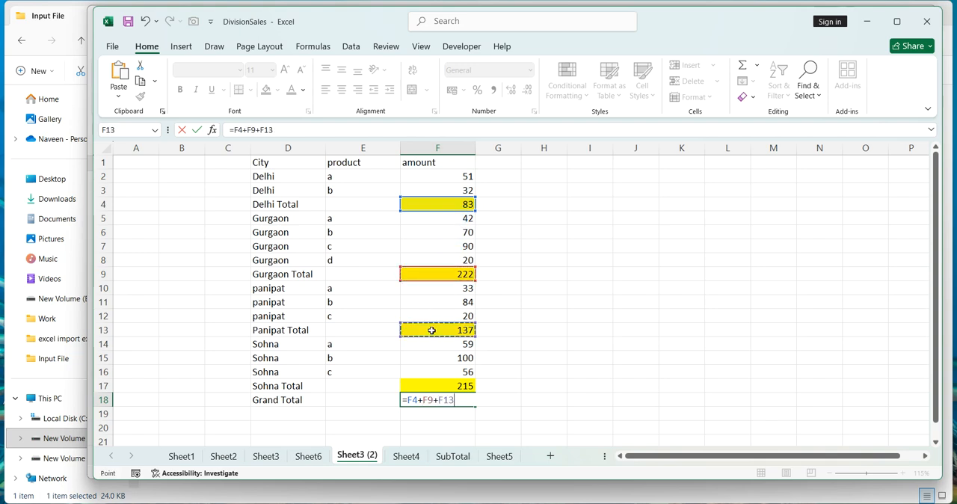
text(+)
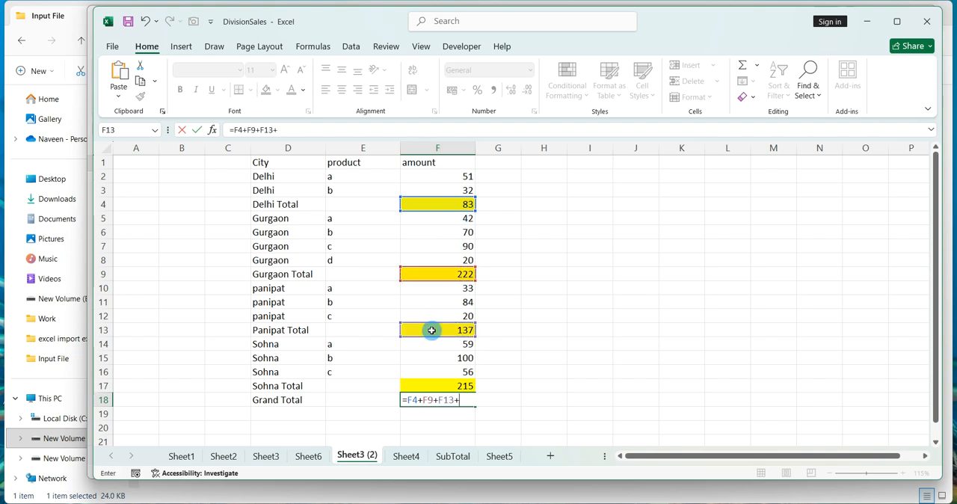
click(423, 384)
key(Return)
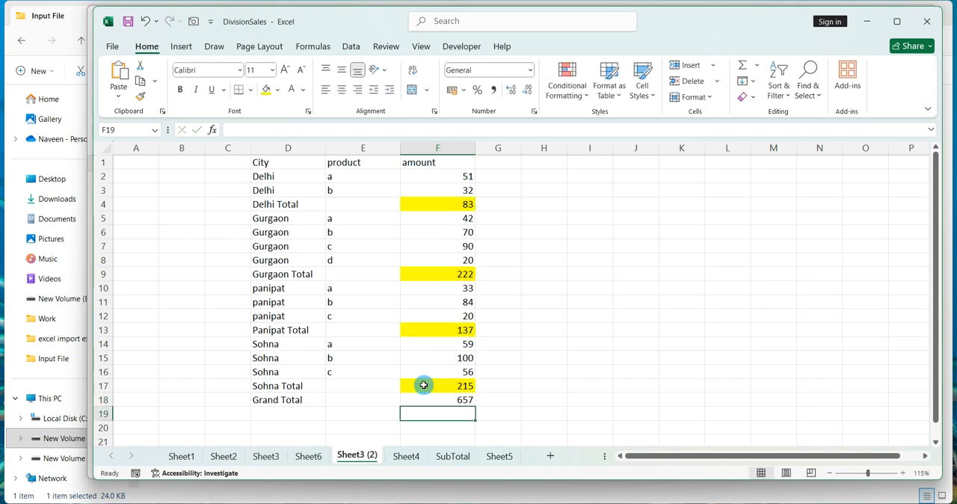
Fill the grand total cell F18 red.
click(419, 401)
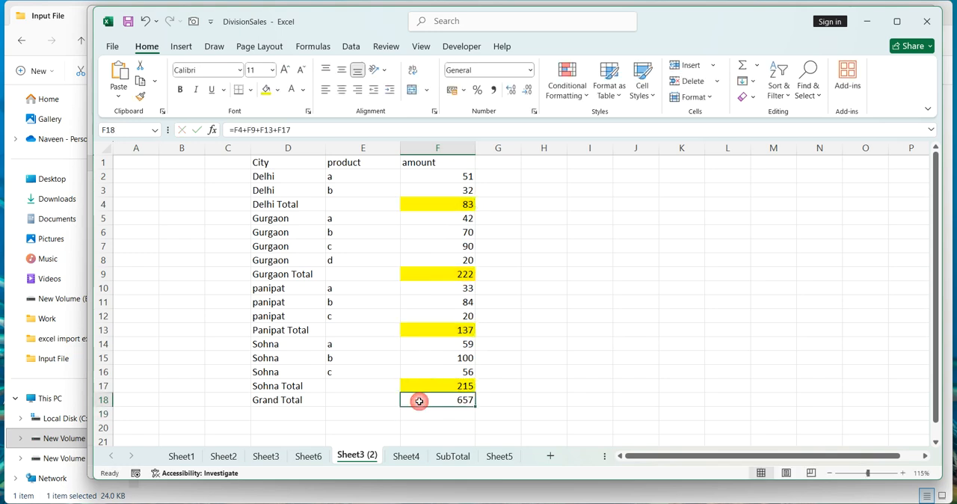
click(277, 90)
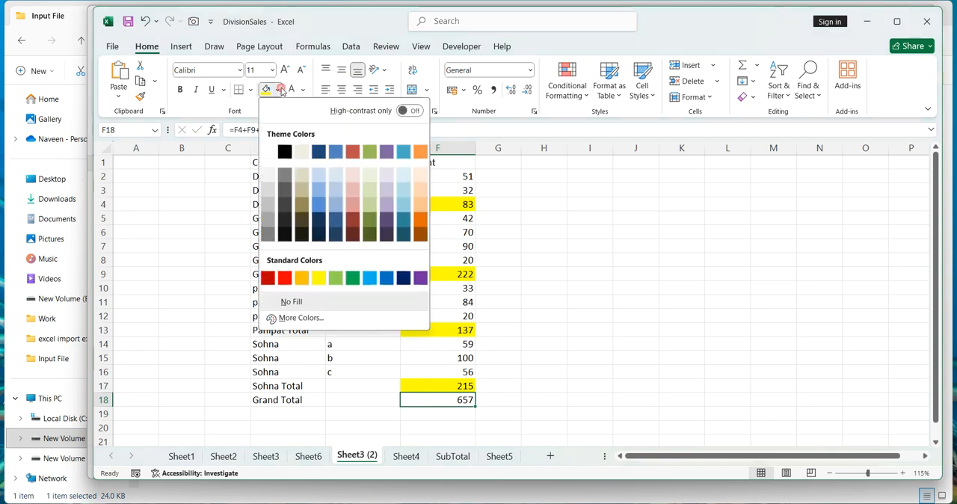
click(284, 277)
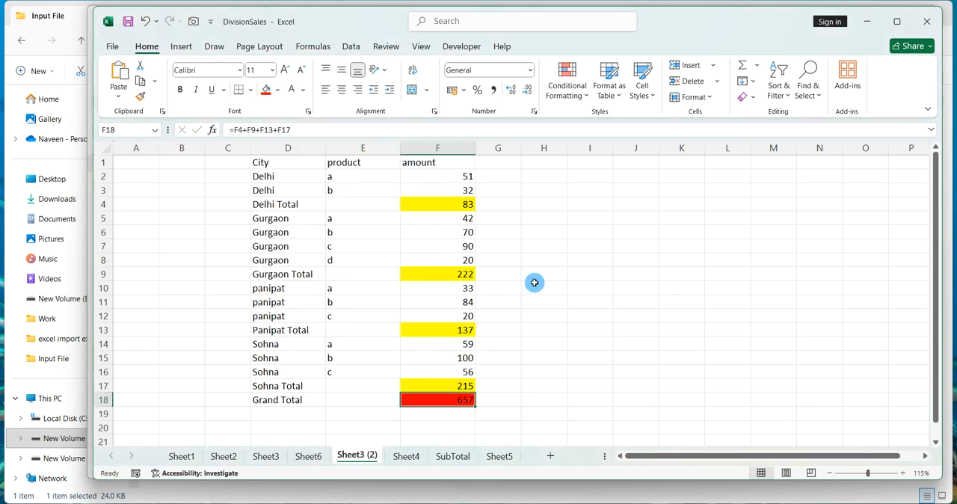
click(534, 283)
click(527, 255)
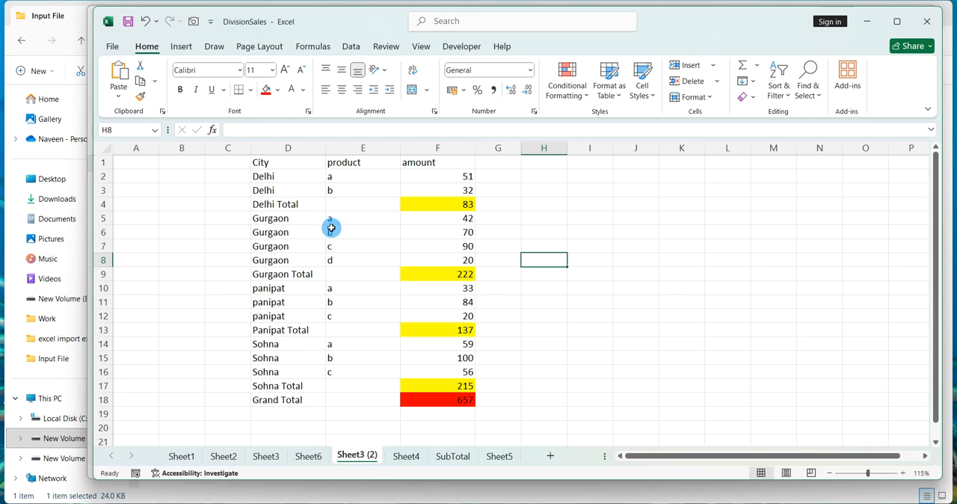
scroll(348, 256, down, 2)
scroll(347, 255, up, 2)
scroll(346, 254, down, 1)
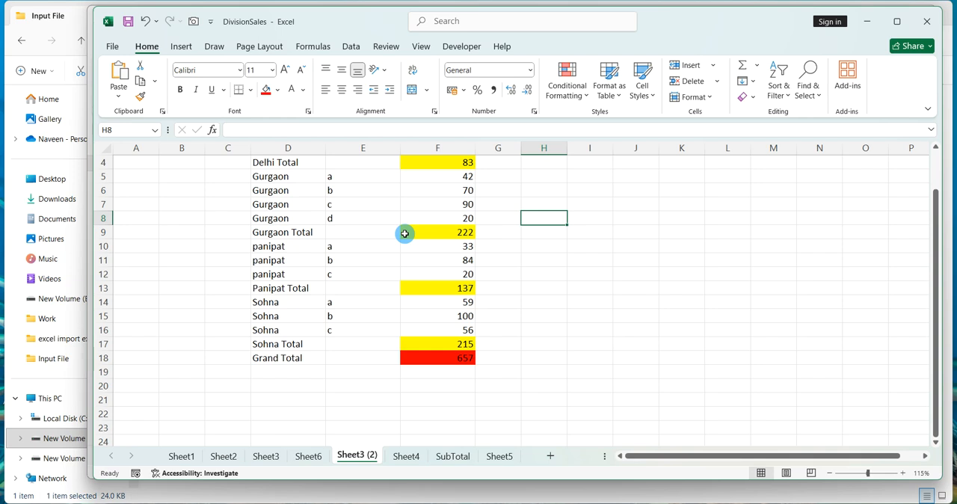
scroll(404, 233, up, 1)
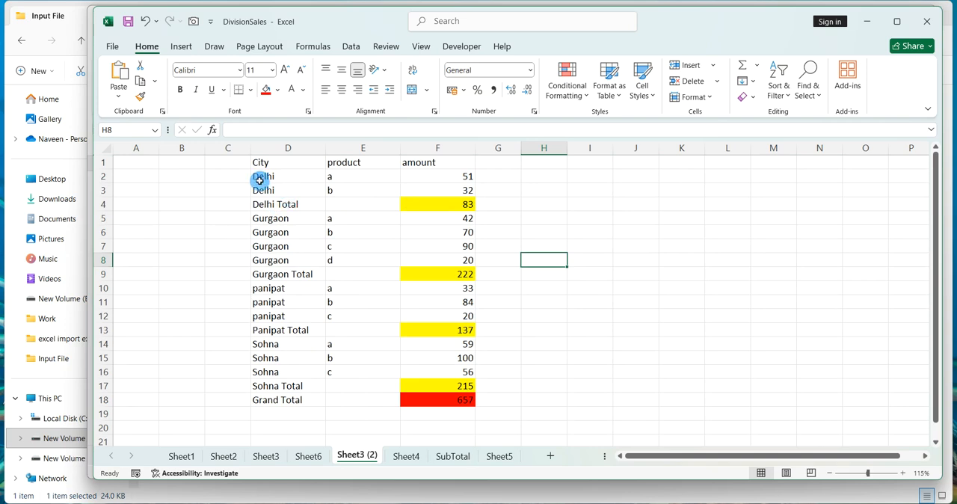
drag(103, 176, 113, 388)
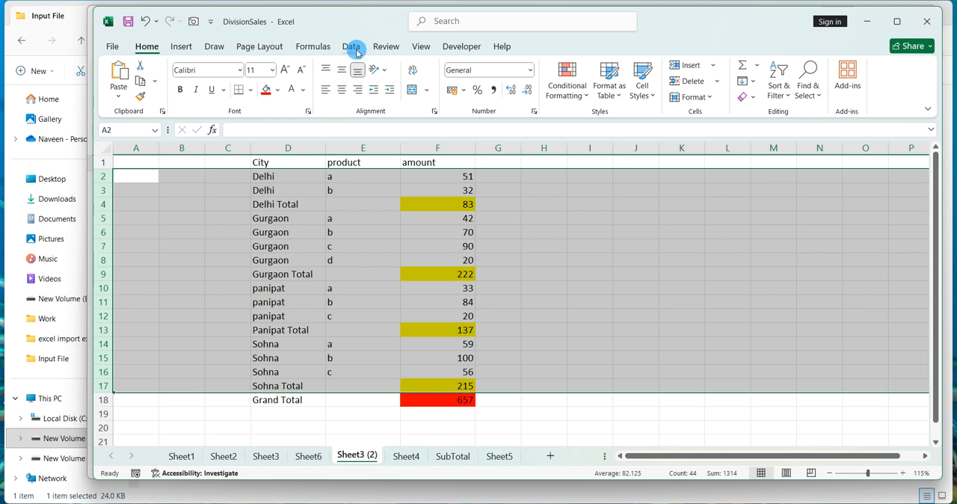
key(super+e)
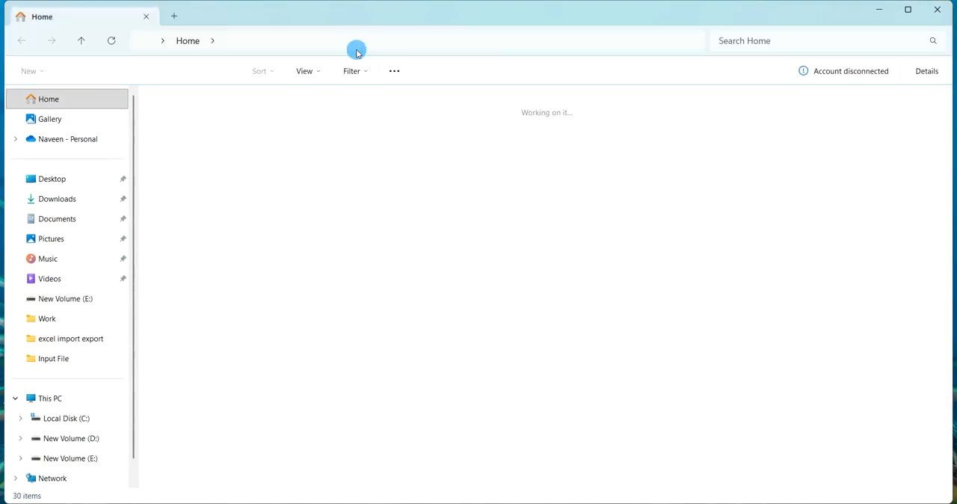
drag(408, 17, 552, 25)
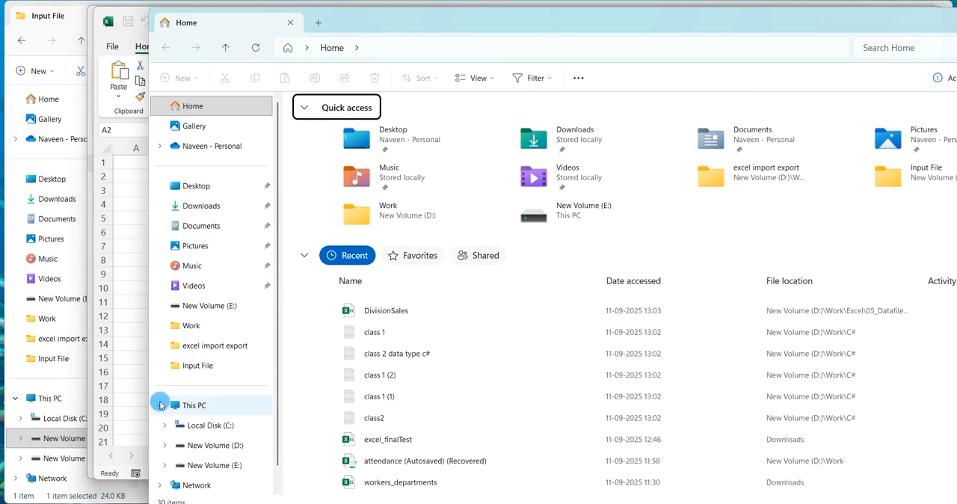
scroll(161, 405, down, 1)
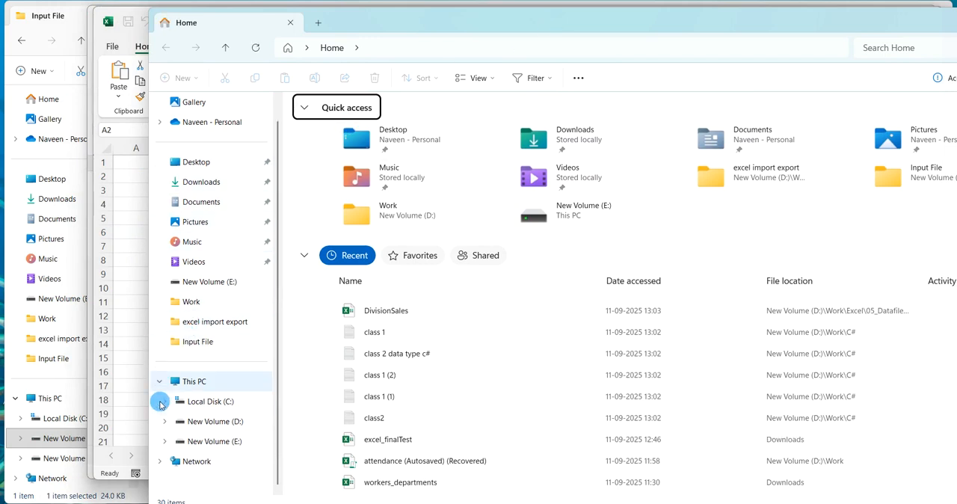
click(160, 382)
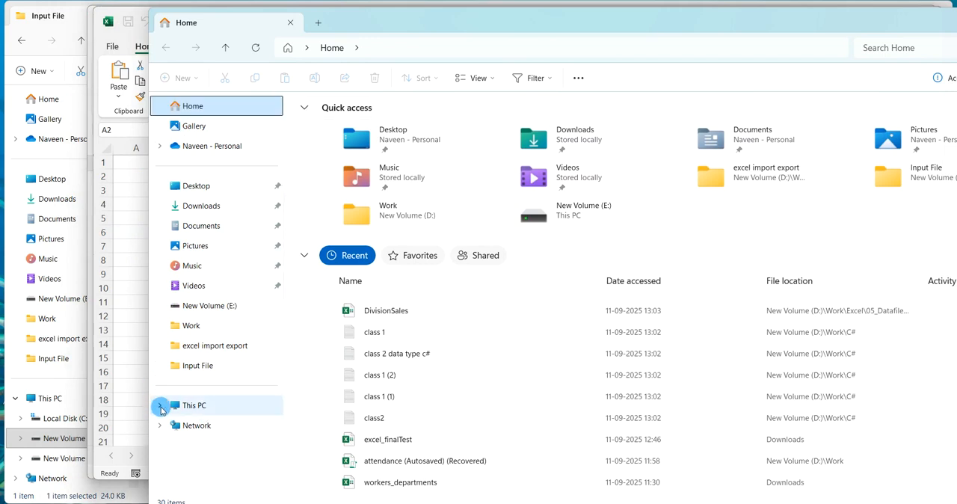
click(159, 406)
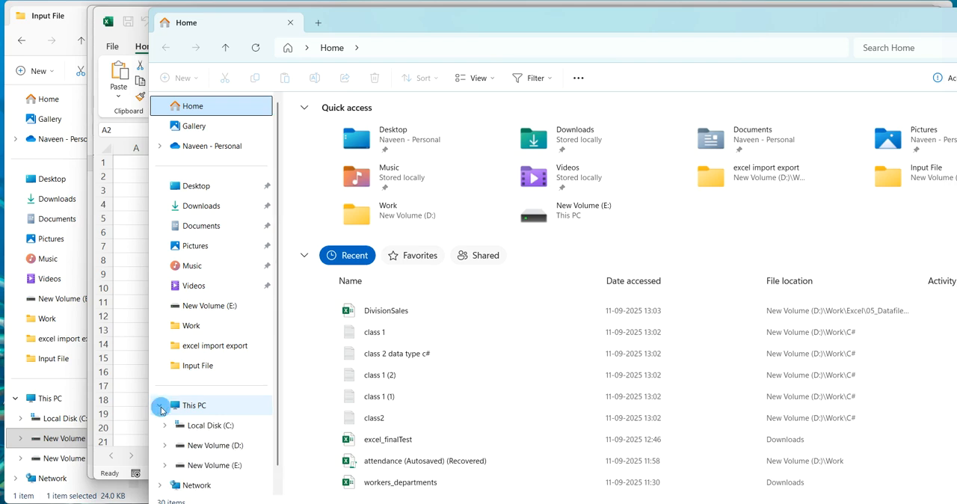
click(160, 407)
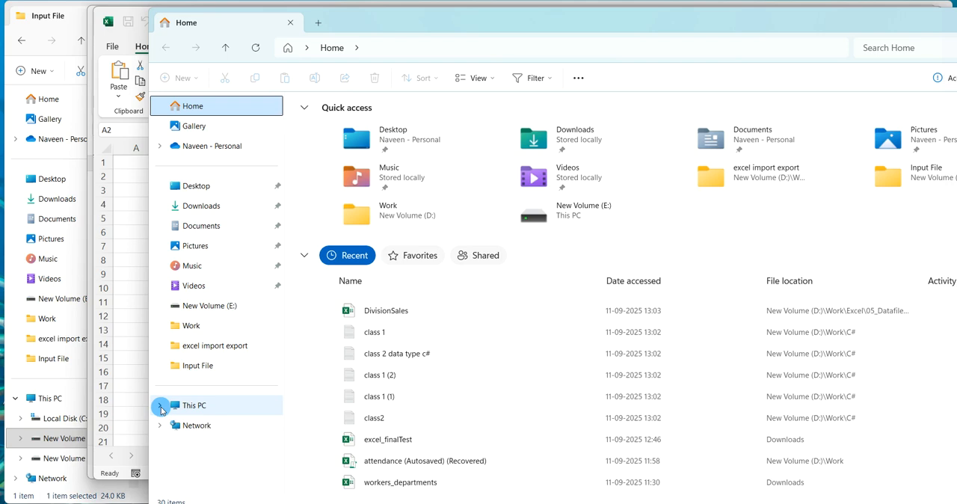
key(alt+Tab)
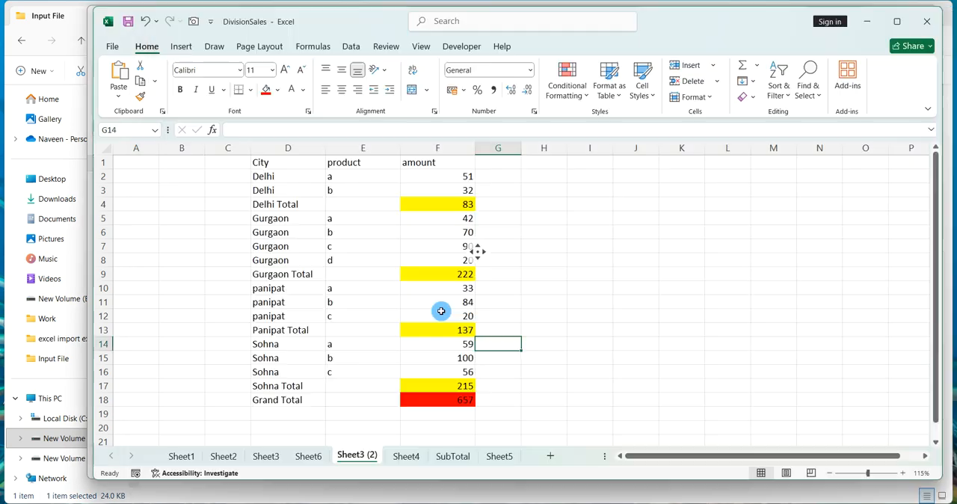
Group rows 2 through 17 into a single outline group.
click(440, 284)
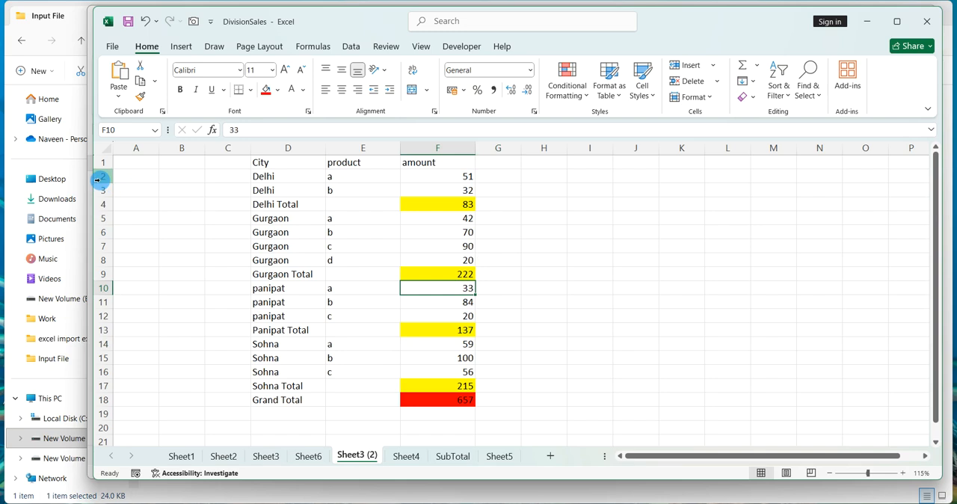
drag(97, 179, 101, 384)
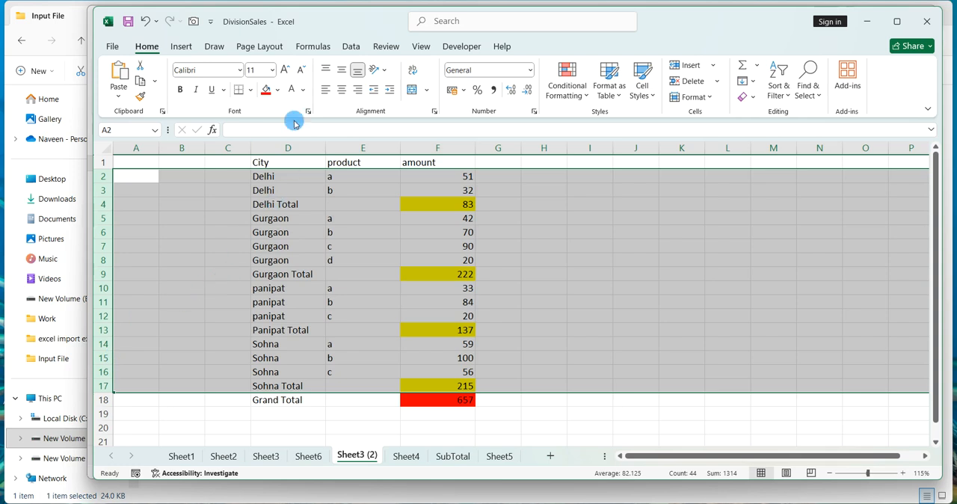
click(351, 47)
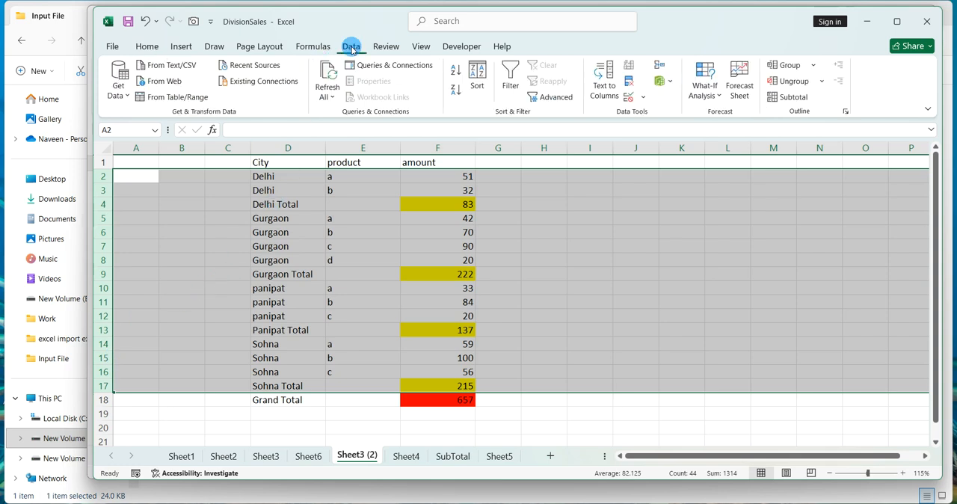
click(783, 73)
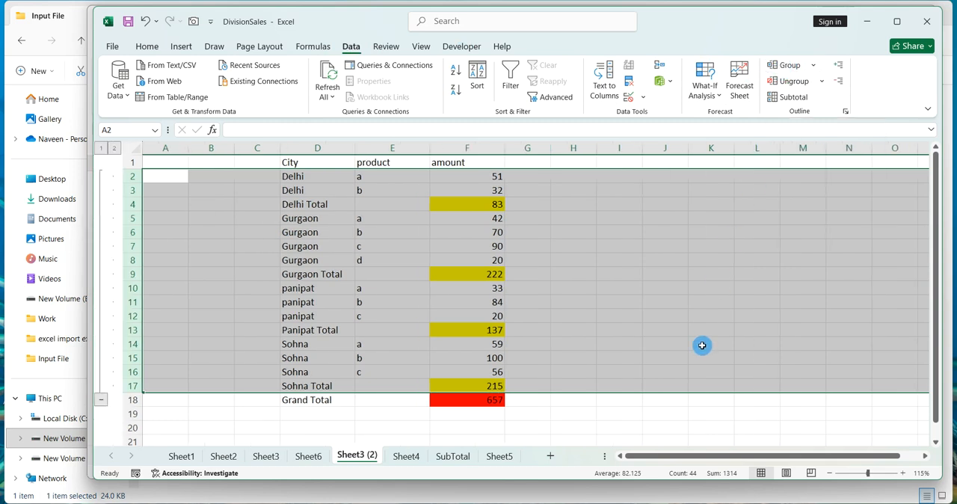
Collapse and expand the outline levels to check the new row grouping.
click(702, 344)
click(701, 344)
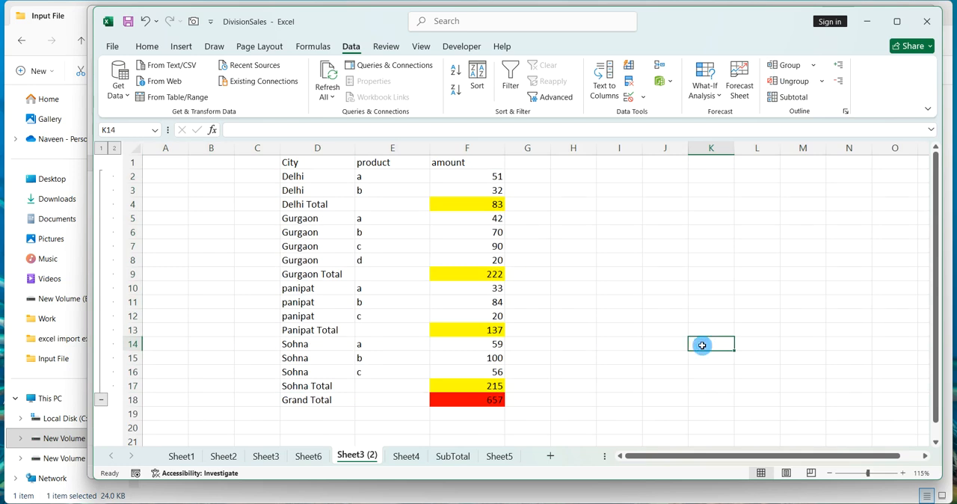
click(101, 149)
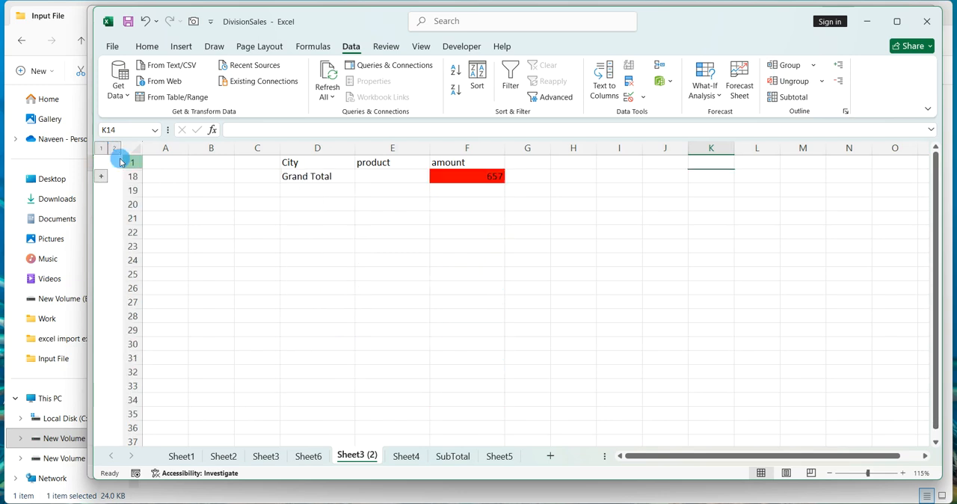
click(257, 276)
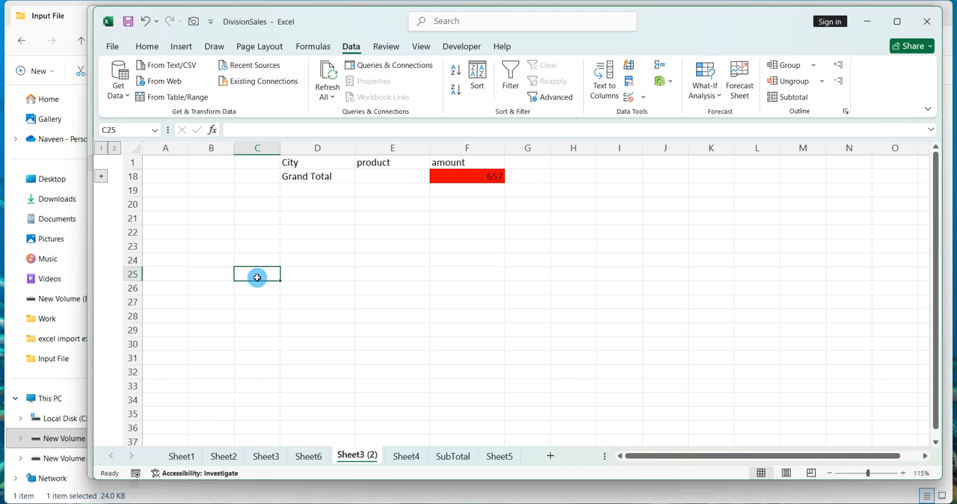
click(116, 149)
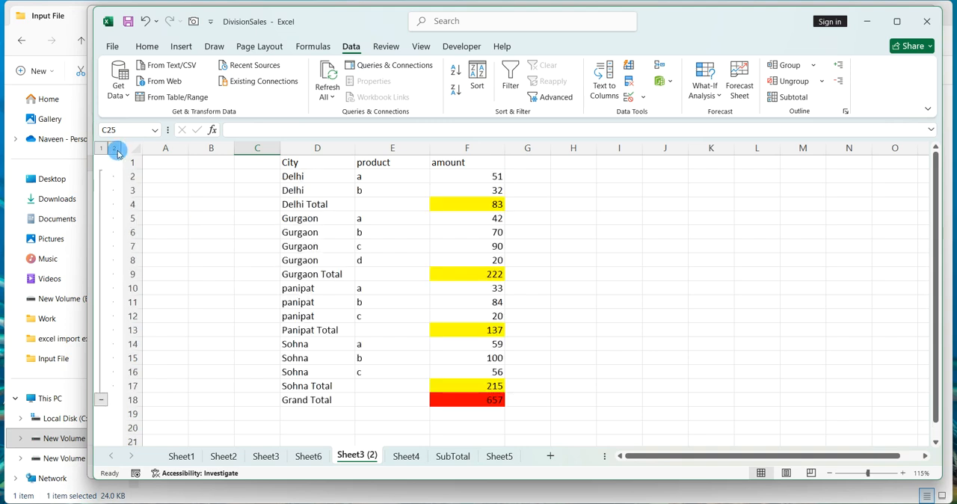
click(284, 204)
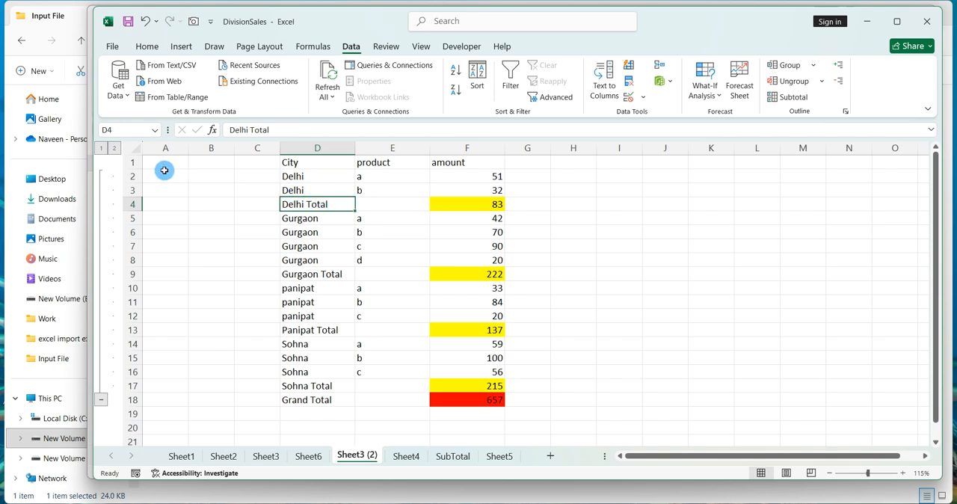
Create nested outline groups for the Delhi detail rows 2–3 and the Gurgaon detail rows 5–8.
drag(138, 172, 138, 192)
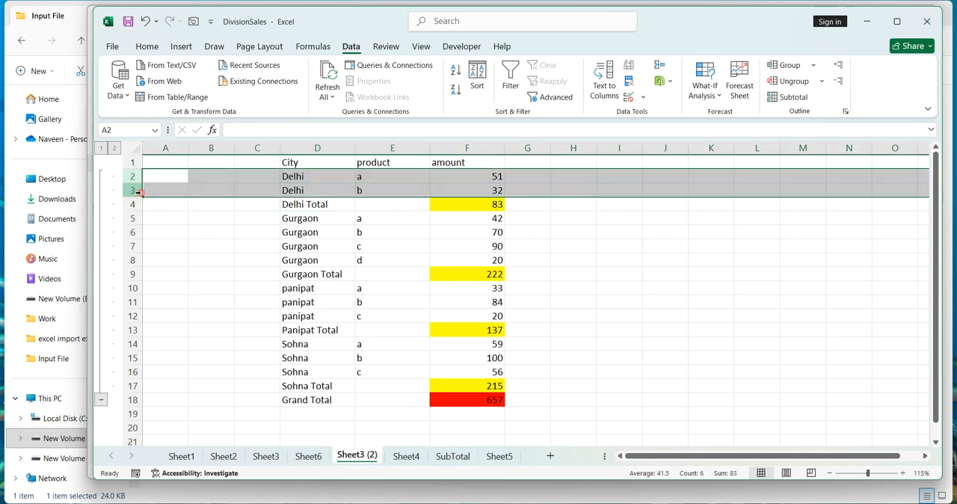
click(791, 67)
drag(146, 217, 146, 260)
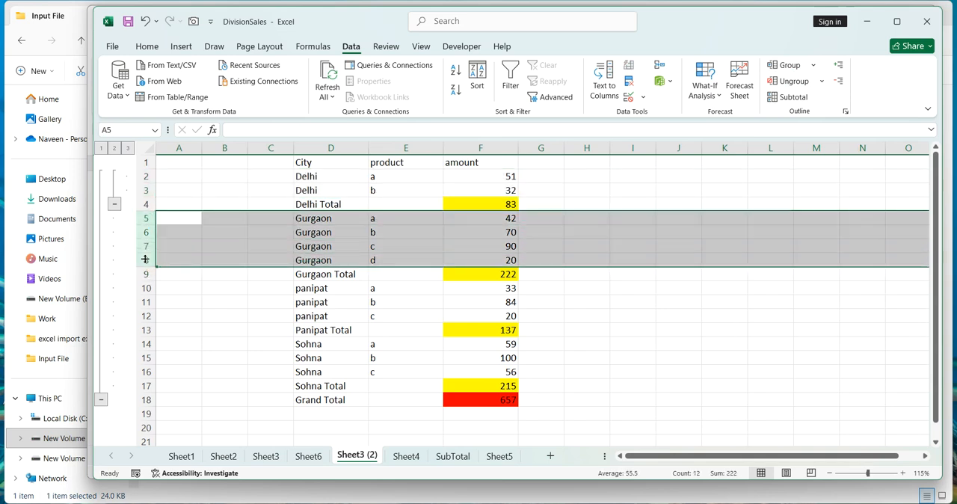
click(783, 71)
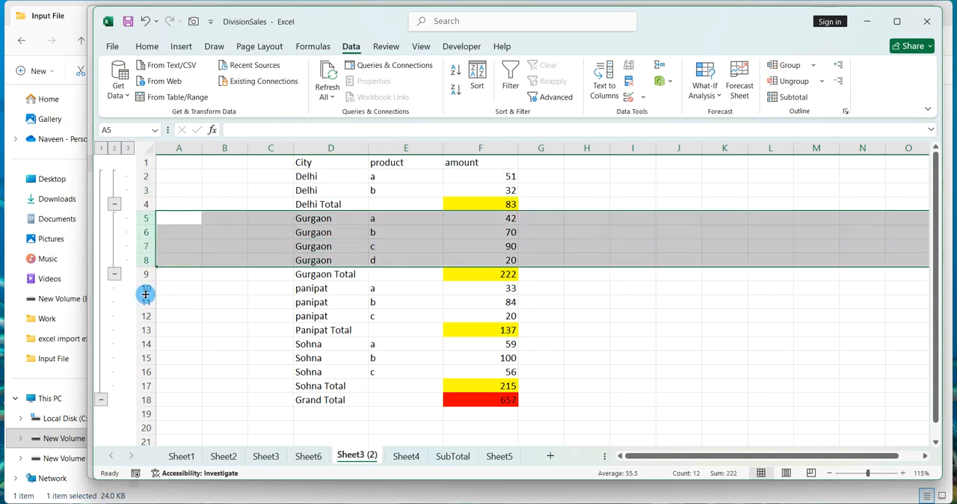
Create nested outline groups for the panipat detail rows 10–12 and the Sohna detail rows 14–16.
drag(145, 293, 145, 315)
click(783, 66)
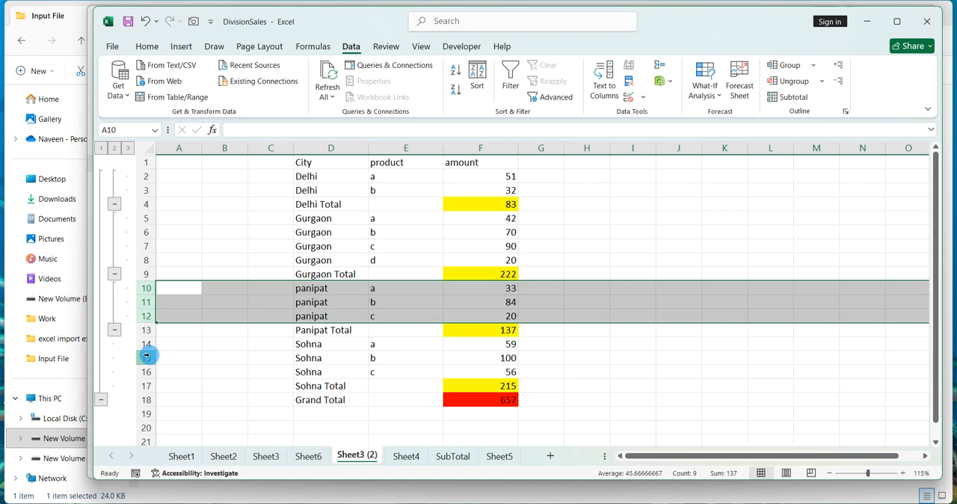
drag(146, 343, 148, 373)
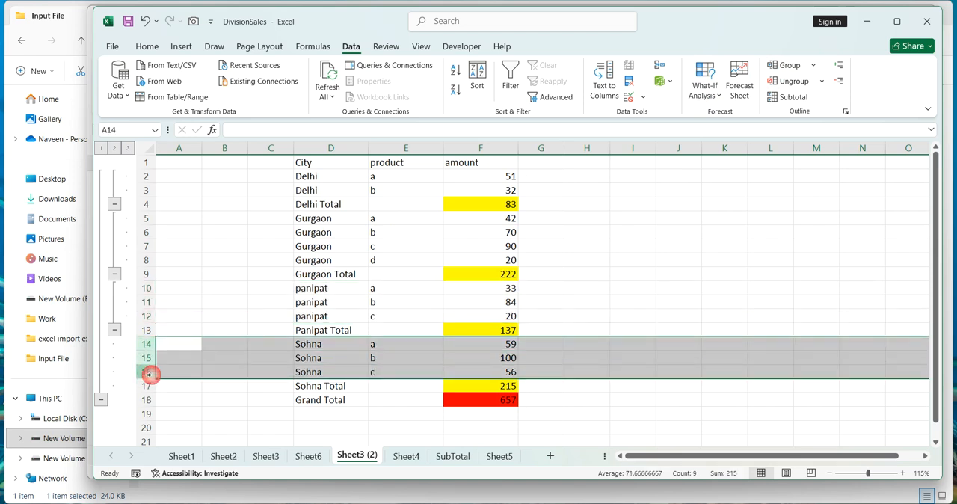
click(785, 67)
click(711, 228)
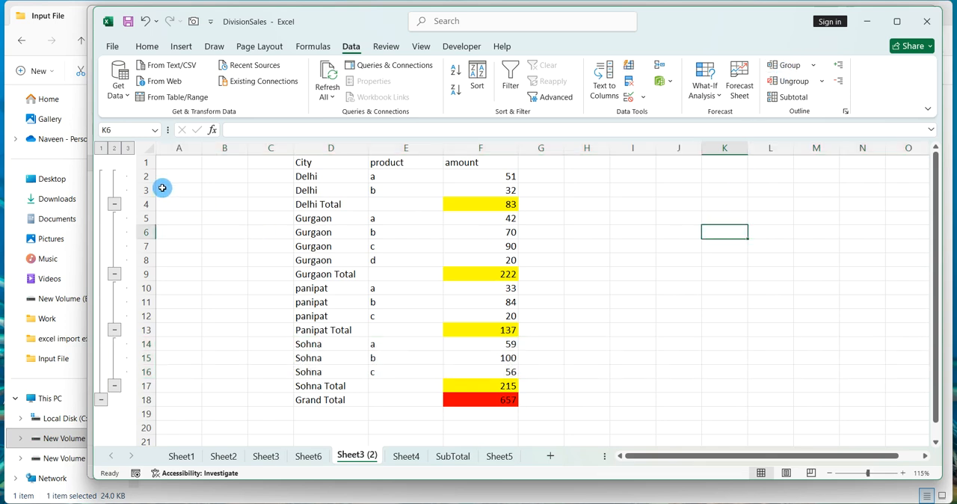
Switch between outline levels 1, 2 and 3 and expand the panipat group to review the subtotals.
click(101, 148)
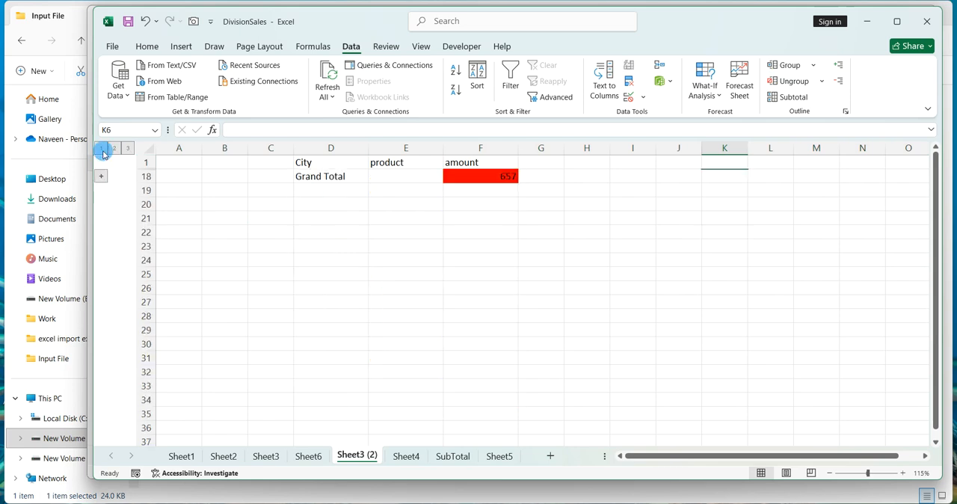
click(260, 269)
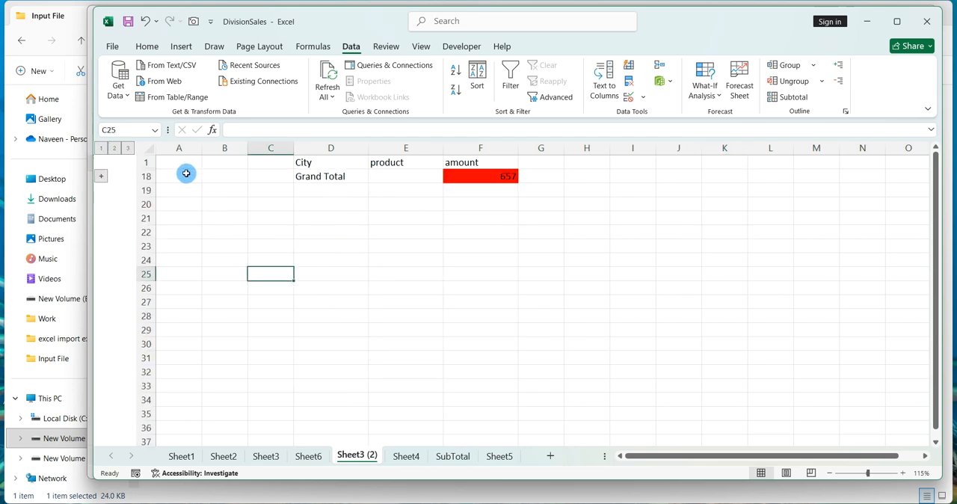
click(114, 149)
click(216, 256)
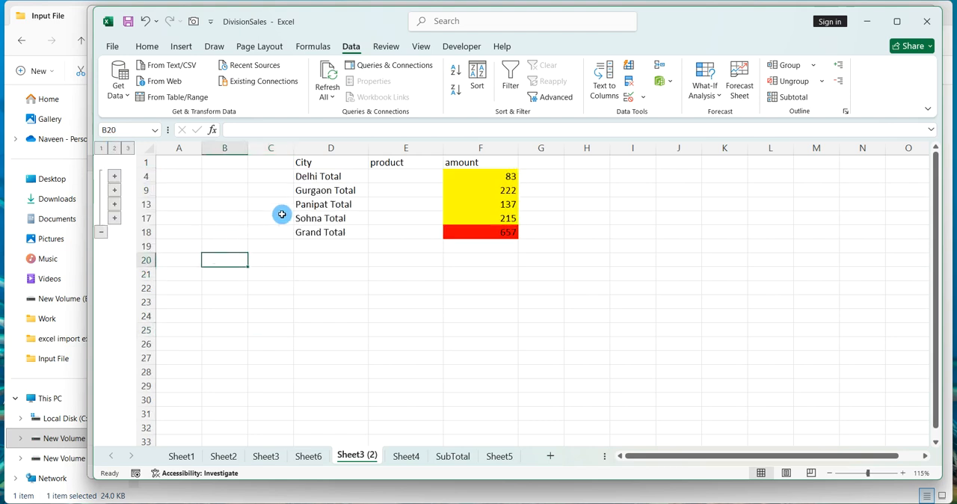
click(114, 204)
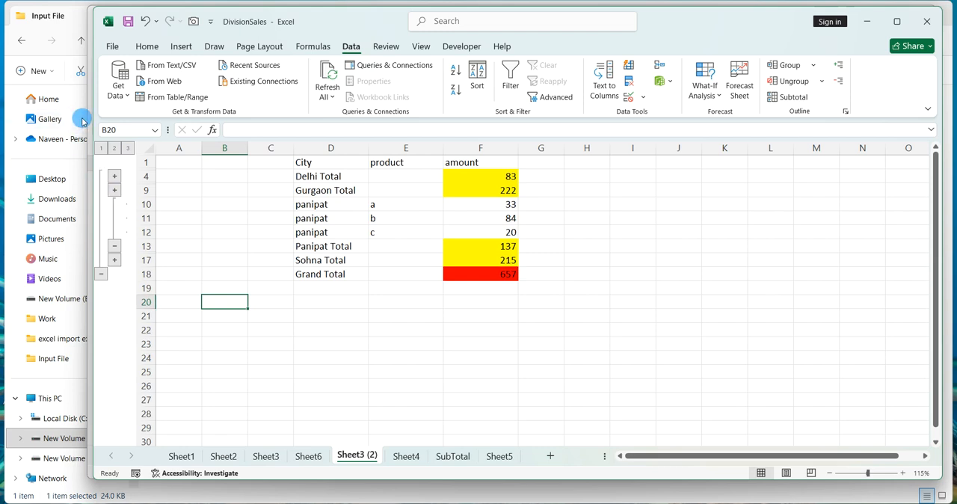
click(128, 149)
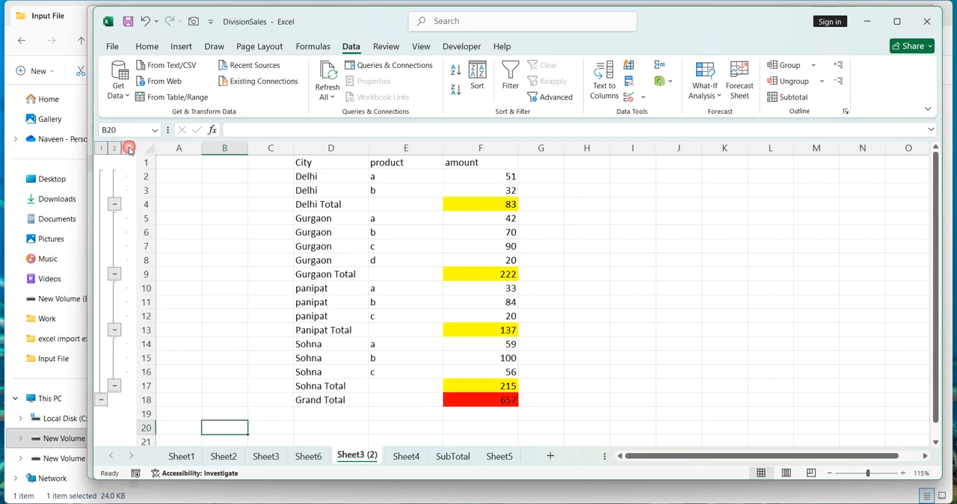
click(279, 241)
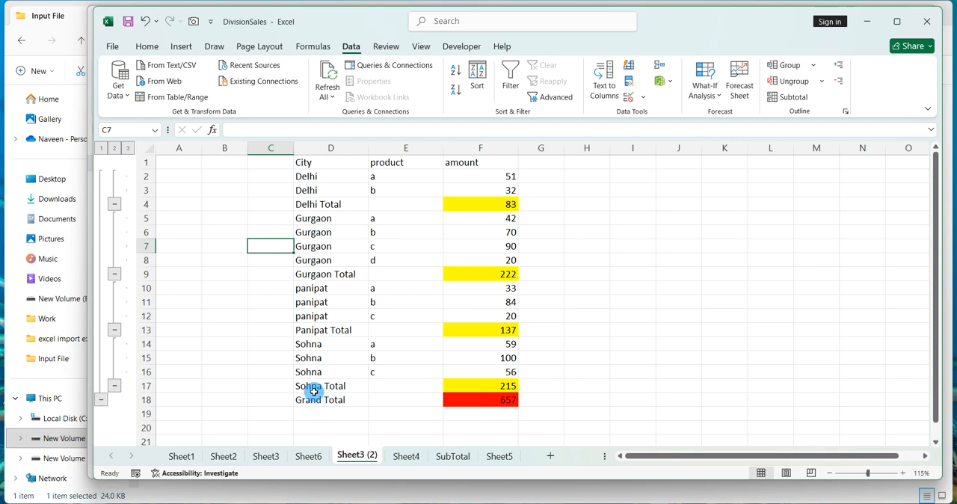
click(308, 455)
click(373, 456)
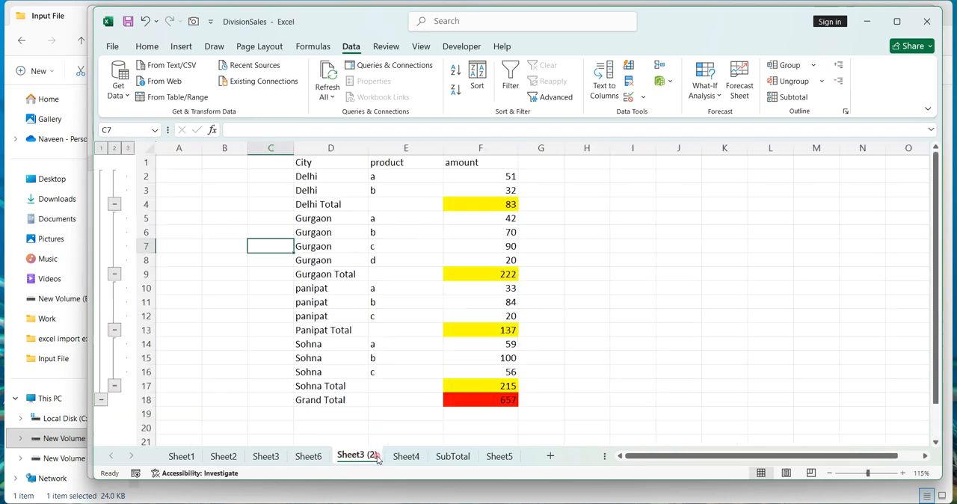
click(406, 456)
click(375, 456)
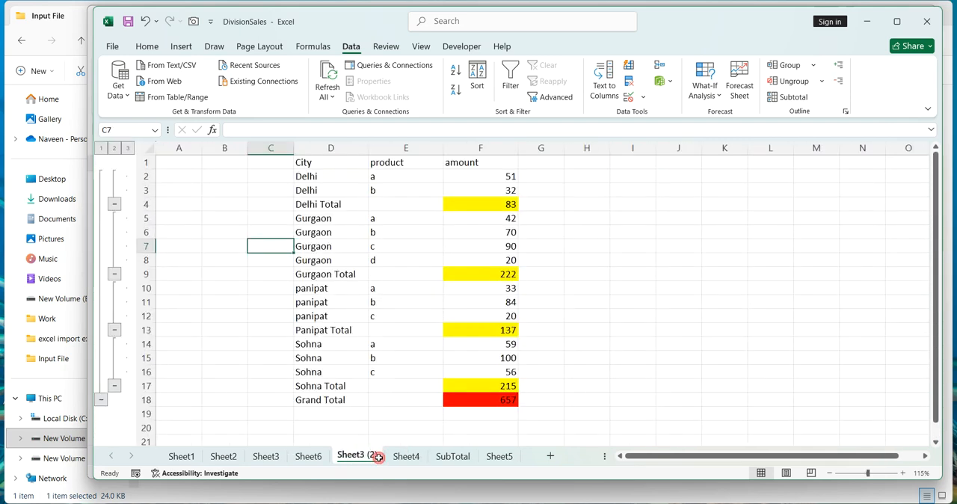
click(420, 334)
click(520, 324)
click(521, 323)
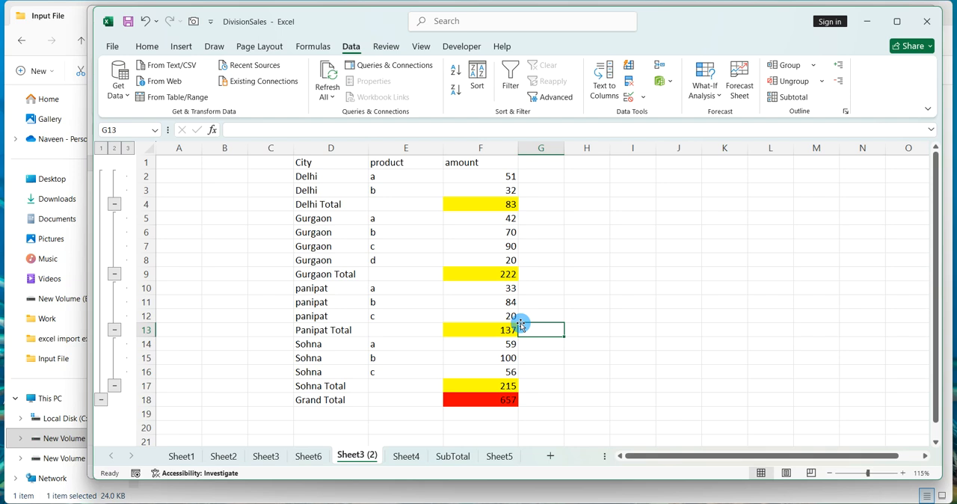
click(494, 275)
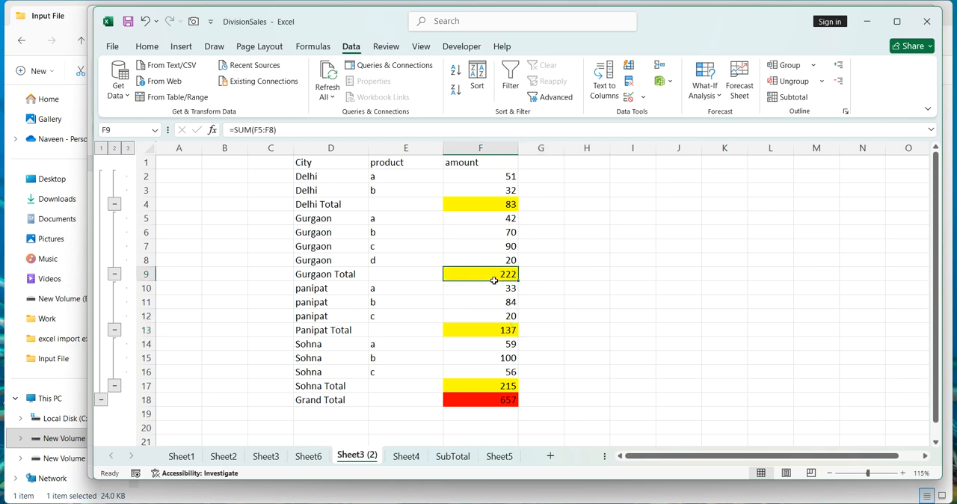
click(612, 252)
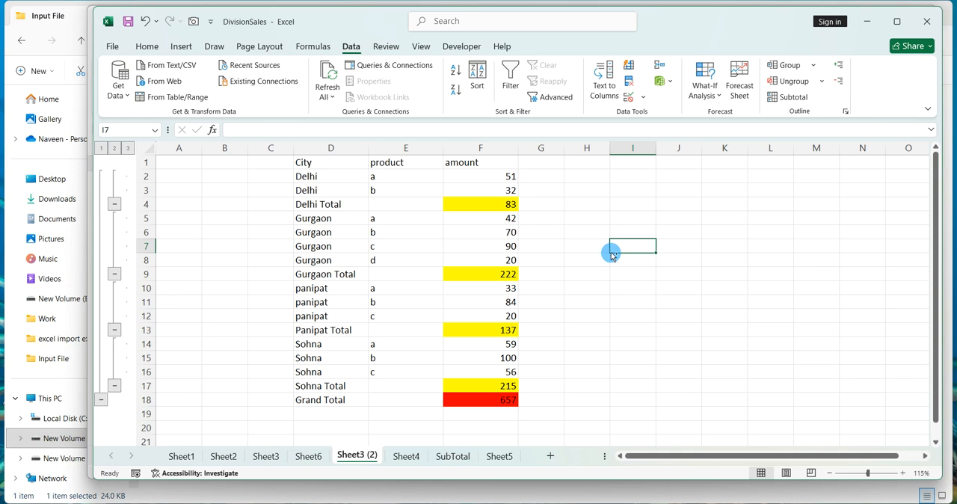
Undo the recent grouping, highlighting and total edits step by step.
key(ctrl+z)
key(ctrl+z)
key(ctrl+z)
key(ctrl+z)
key(ctrl+z)
key(ctrl+z)
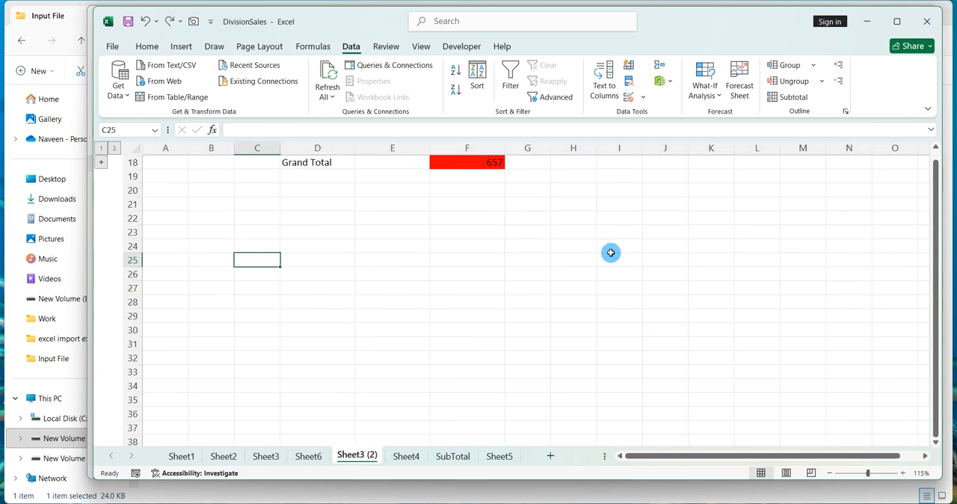
key(ctrl+z)
key(ctrl+z)
key(ctrl+z)
key(ctrl+z)
key(ctrl+z)
key(ctrl+z)
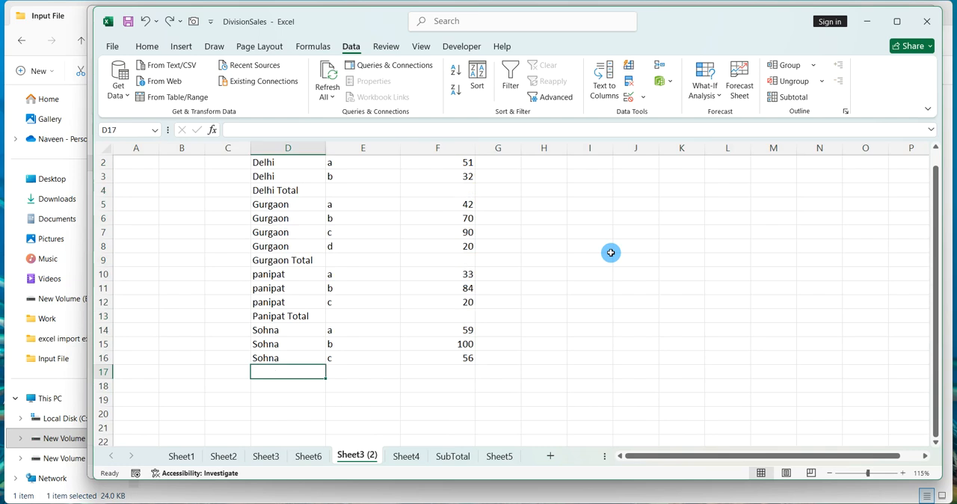
Undo the remaining edits to restore the original unsorted City, product and amount data.
key(ctrl+z)
key(ctrl+z)
key(ctrl+z)
key(ctrl+z)
key(ctrl+z)
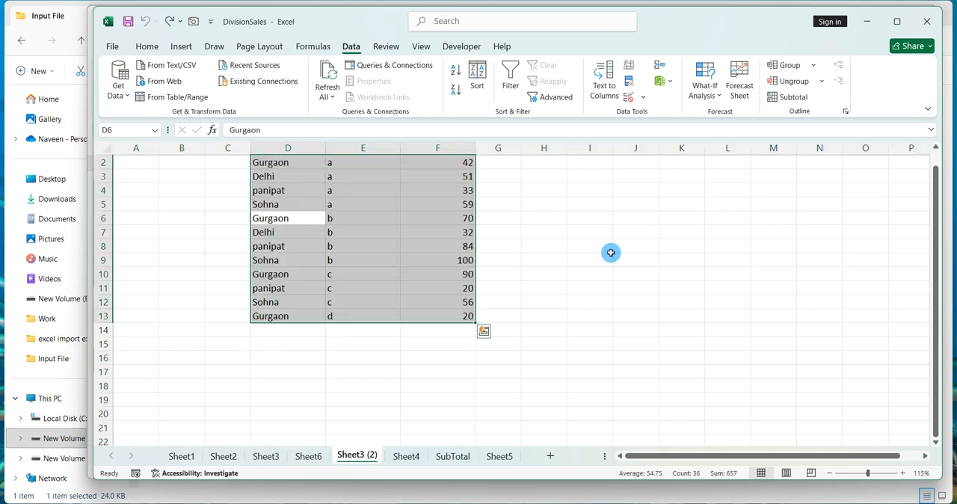
click(597, 230)
scroll(596, 230, up, 2)
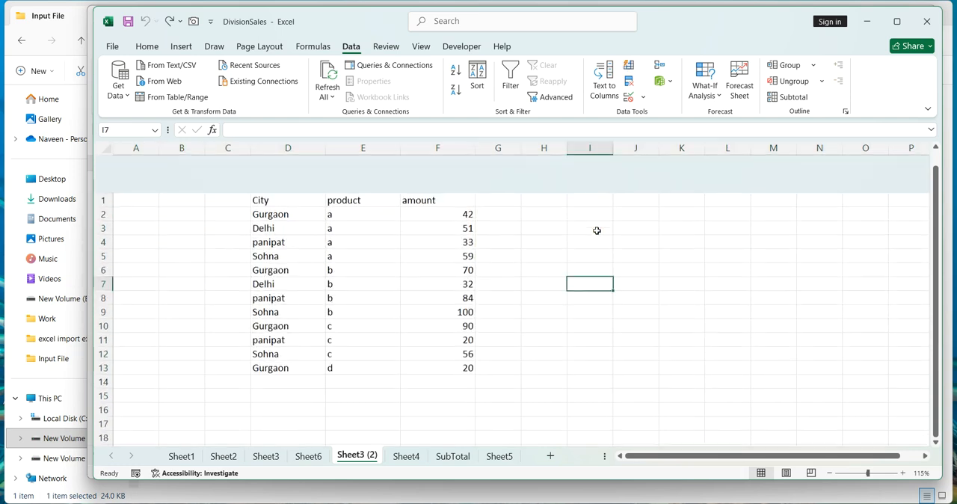
click(566, 230)
click(452, 234)
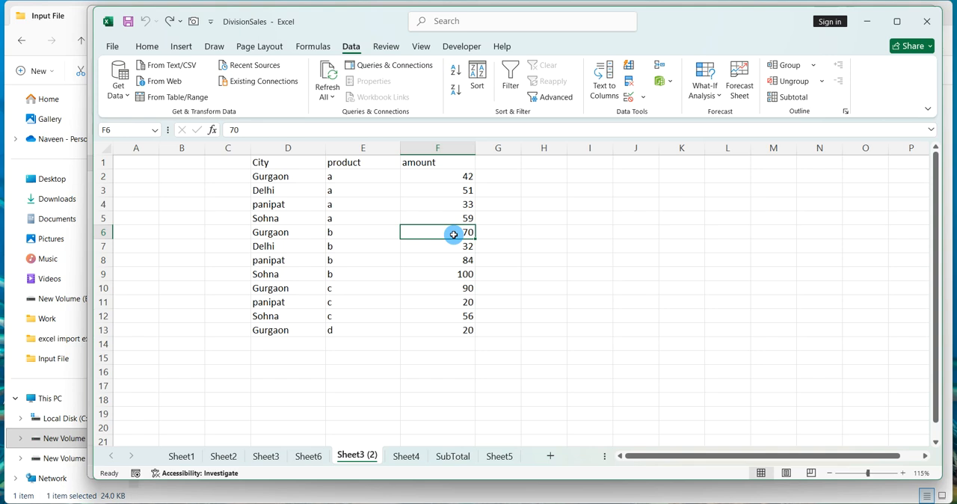
drag(313, 176, 446, 323)
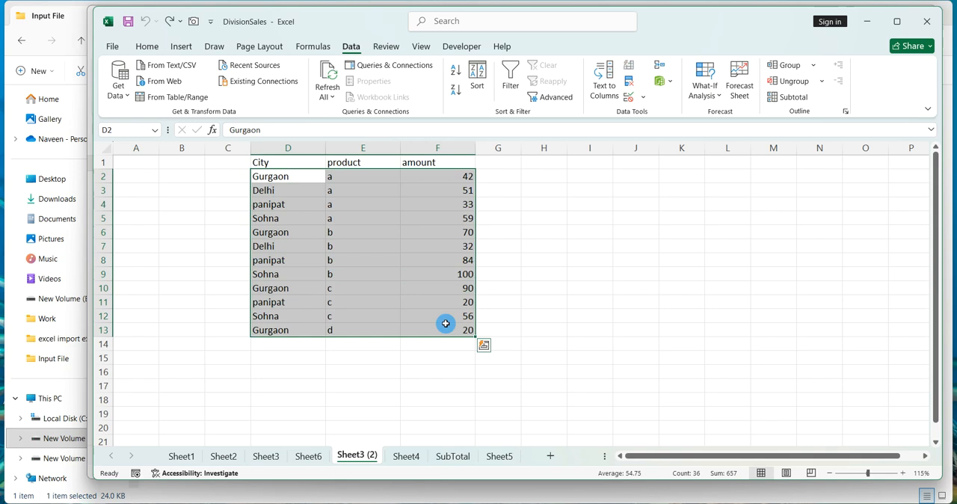
key(ctrl+q)
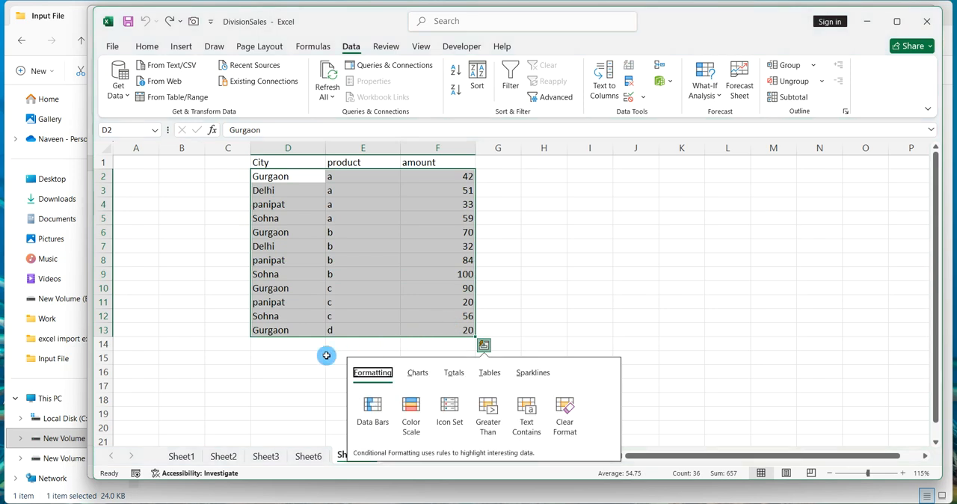
click(305, 301)
Copy the data rows 2–13 and paste them three times directly below, starting at D14, D26 and D38.
drag(278, 179, 439, 326)
key(ctrl+c)
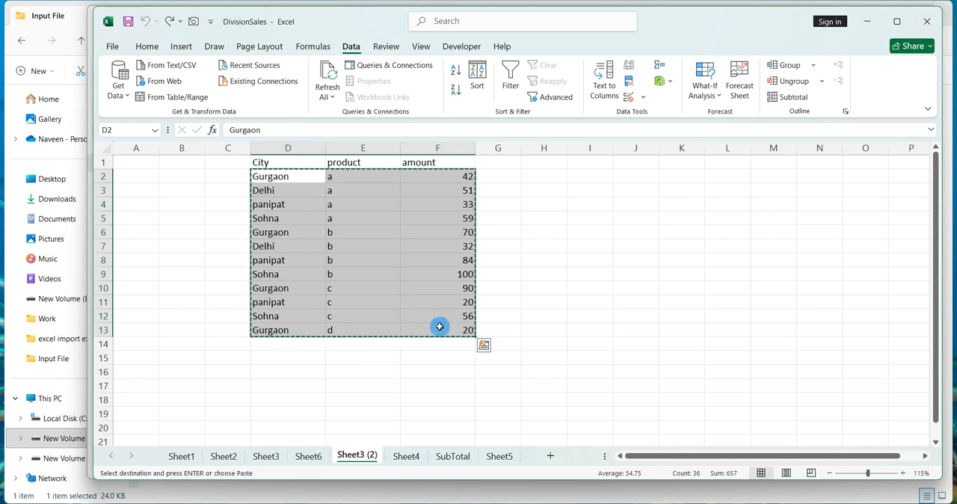
click(301, 344)
key(ctrl+v)
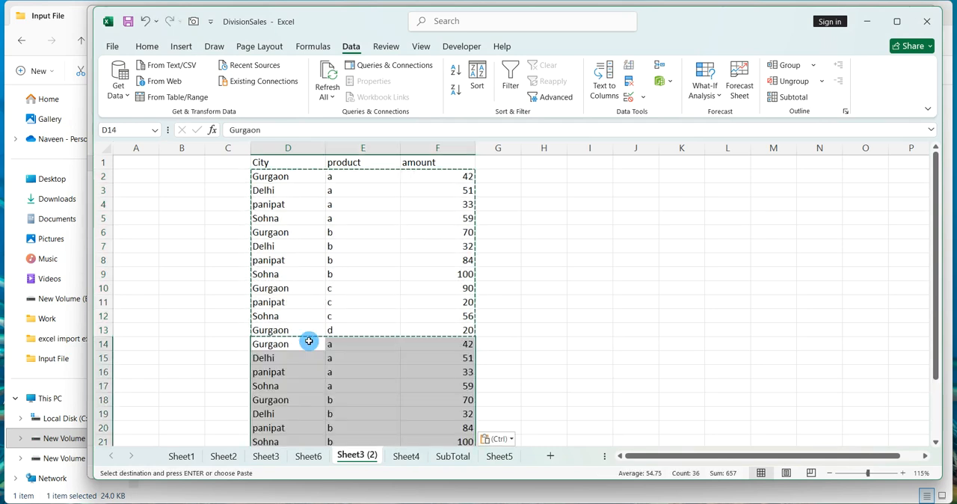
scroll(310, 343, down, 4)
click(312, 343)
key(ctrl+v)
scroll(312, 344, down, 3)
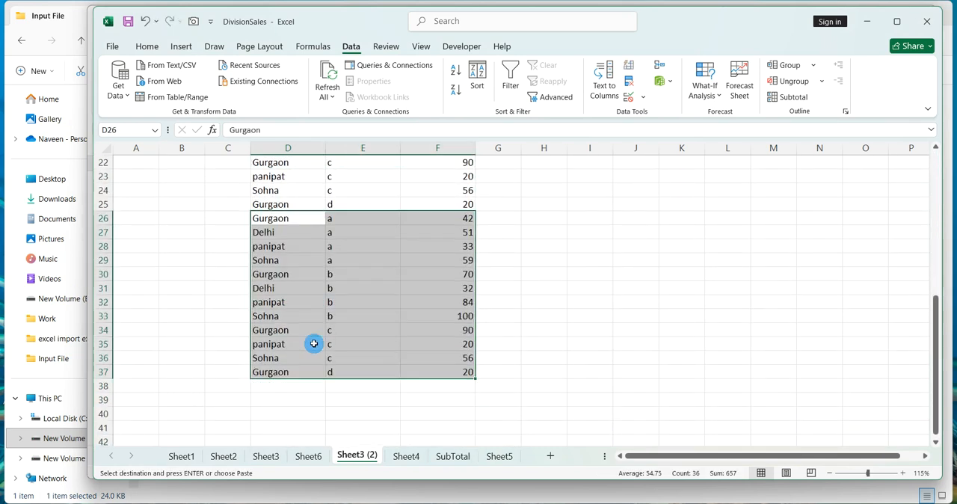
click(304, 385)
key(ctrl+v)
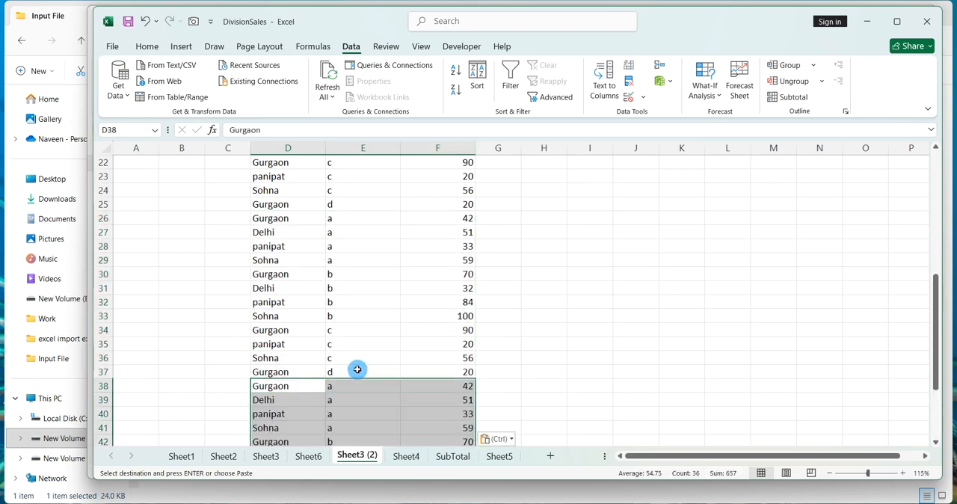
click(397, 356)
scroll(398, 352, up, 7)
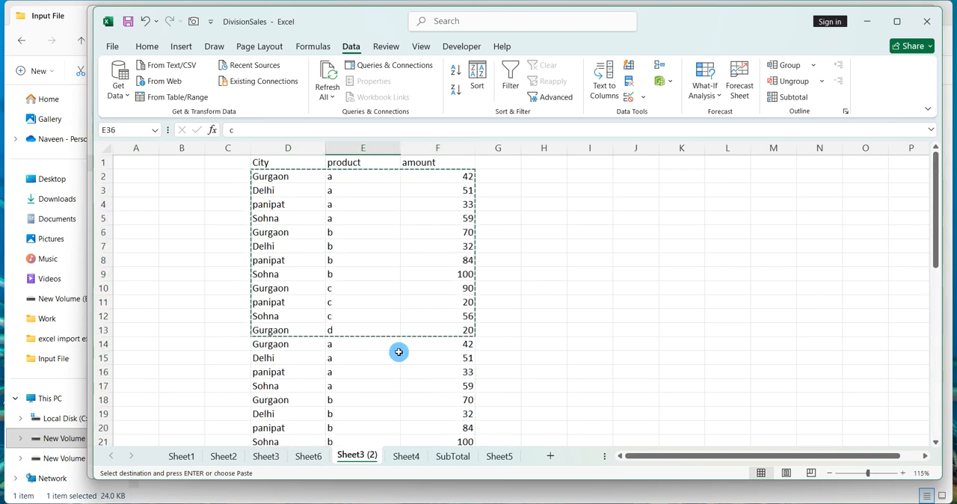
key(Escape)
scroll(399, 319, up, 8)
scroll(399, 319, up, 1)
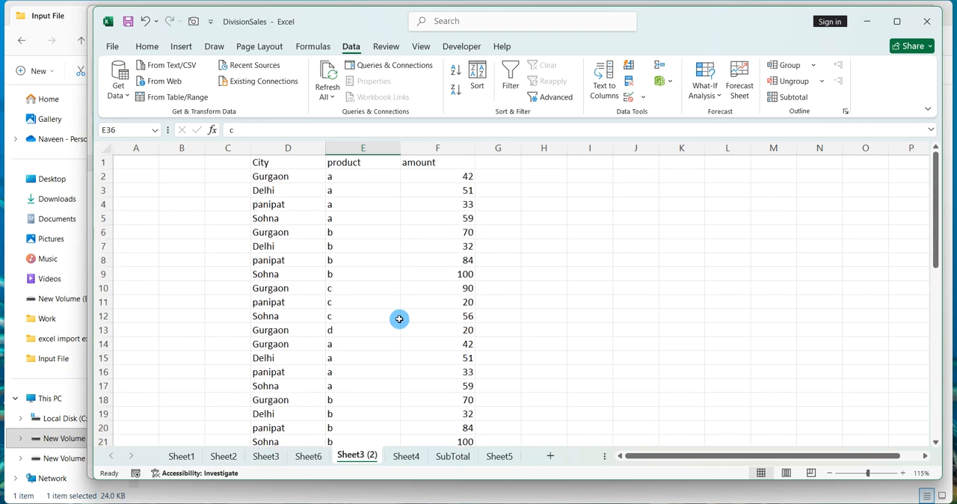
click(413, 284)
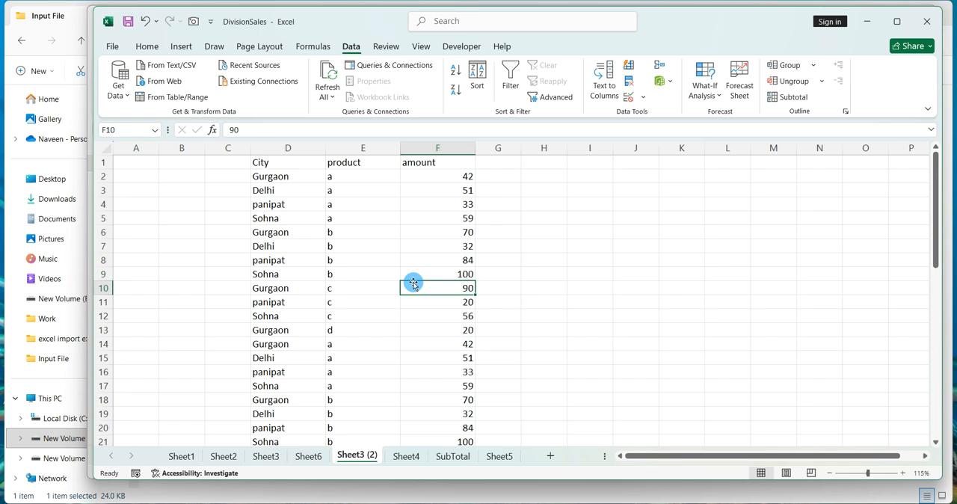
Open Notepad through the Run dialog.
key(super)
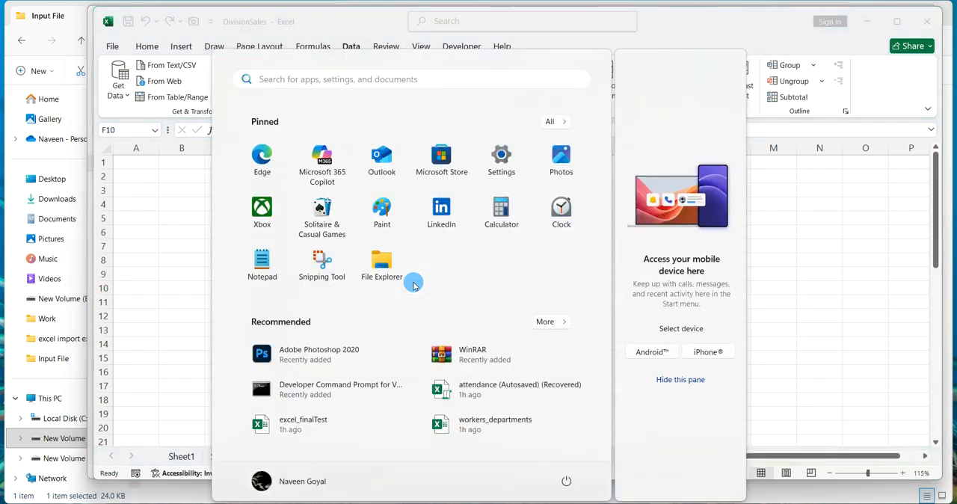
key(super+r)
text(notepad)
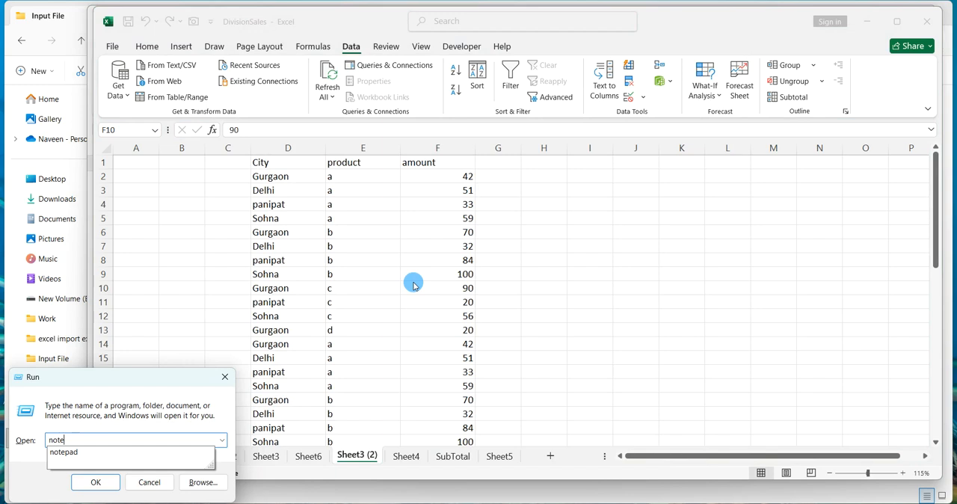
key(Return)
drag(533, 75, 635, 36)
scroll(593, 107, up, 13)
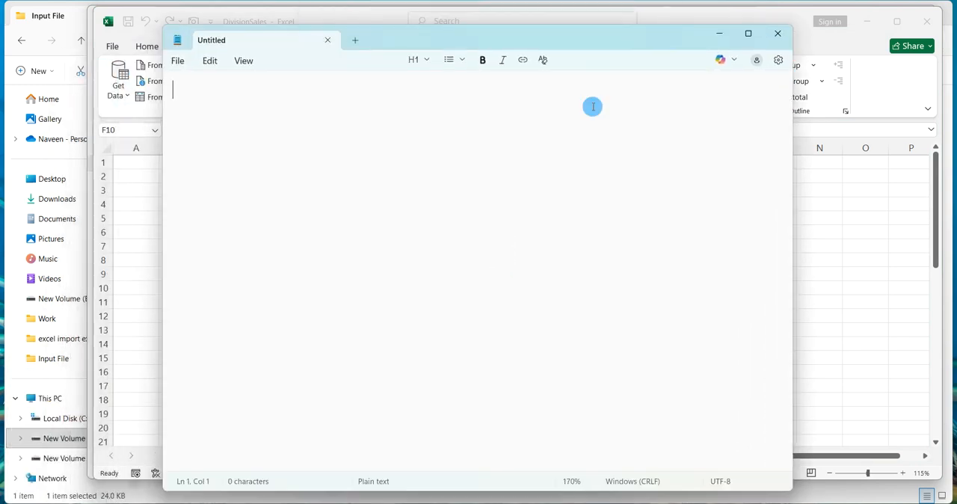
Write the notes "it is used to find out the subtotal by grouping any column .........." and "we used sub total..".
text(it)
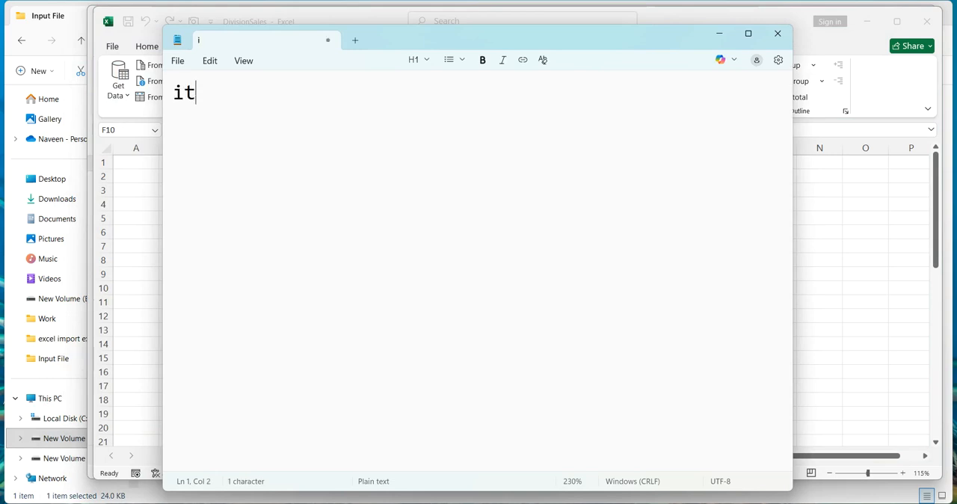
text( is used to f)
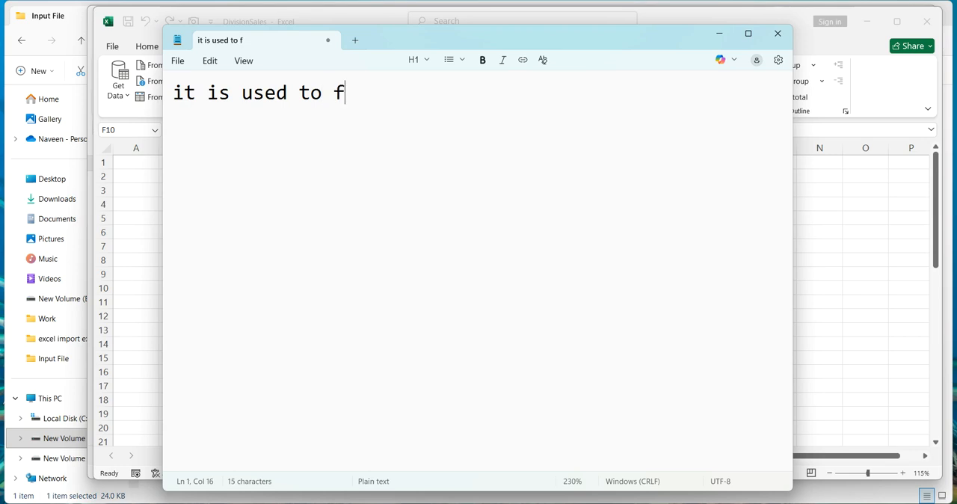
text(ind out the su)
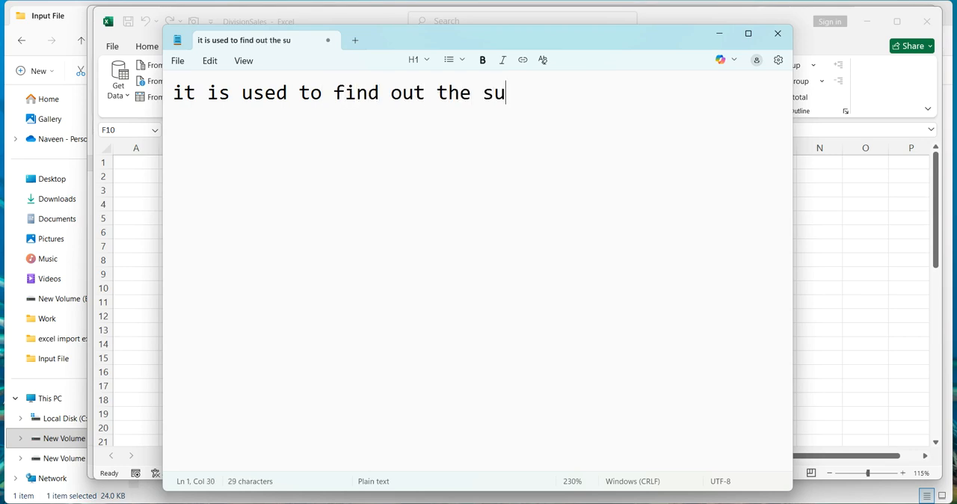
text(btotal by)
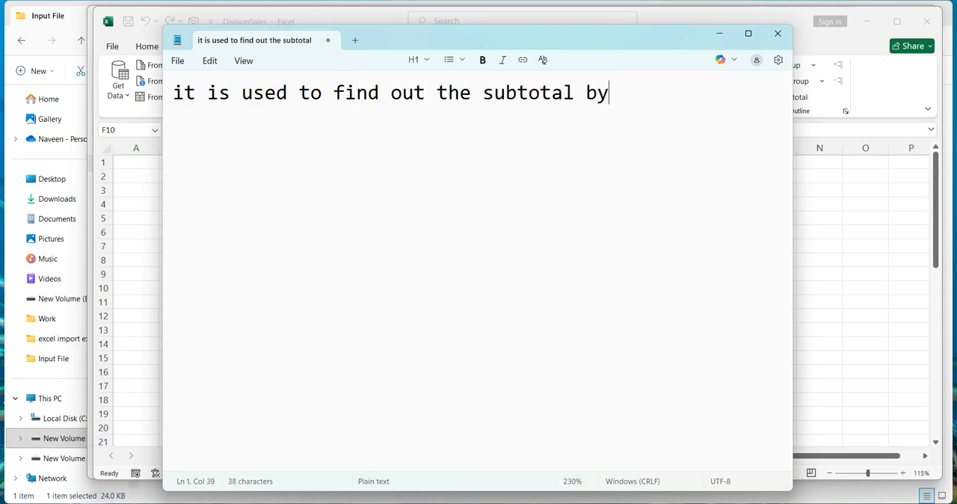
text( grouping an)
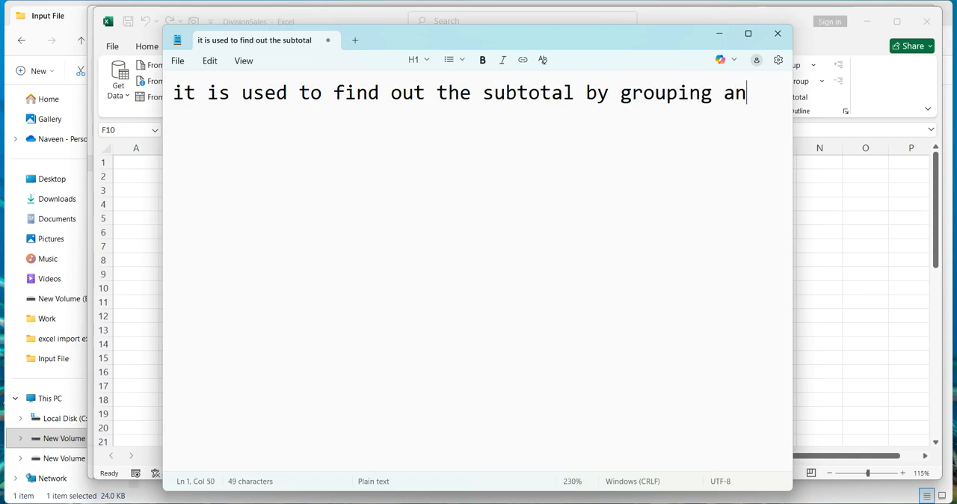
text(y column ..........)
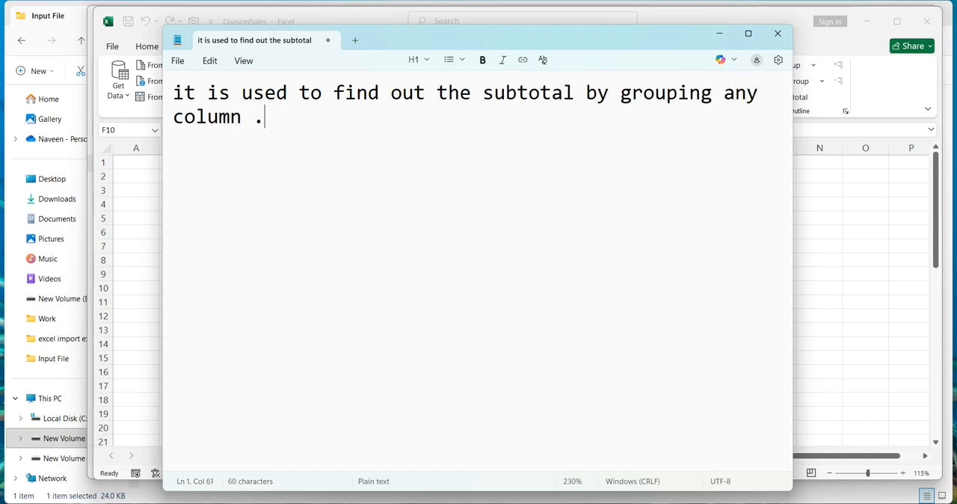
key(Return)
text(we use)
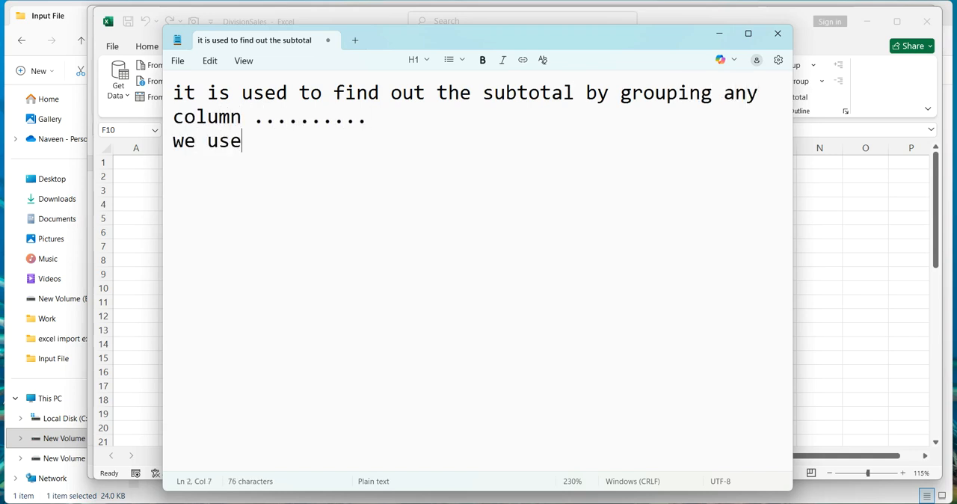
text(d sub total..)
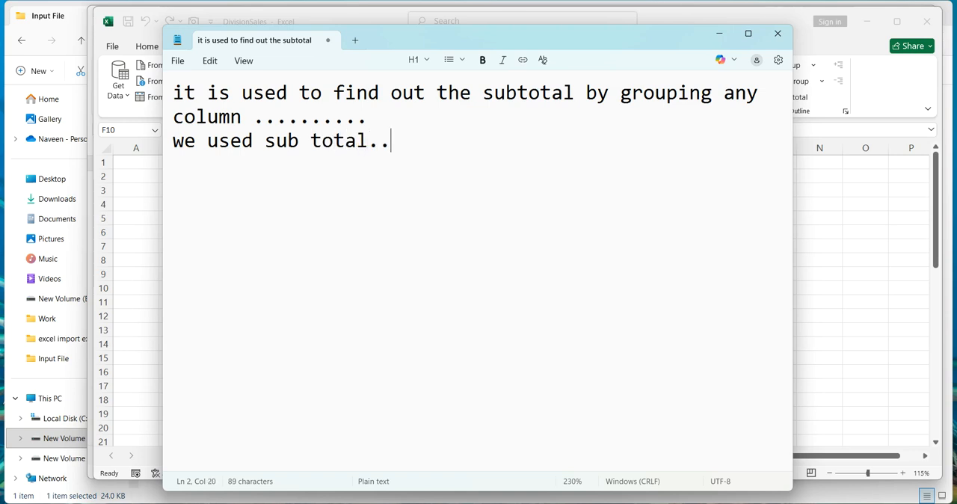
Add the line "ALT + AB" followed by a blank line.
key(Return)
text(ALT + AB)
key(Return)
key(Return)
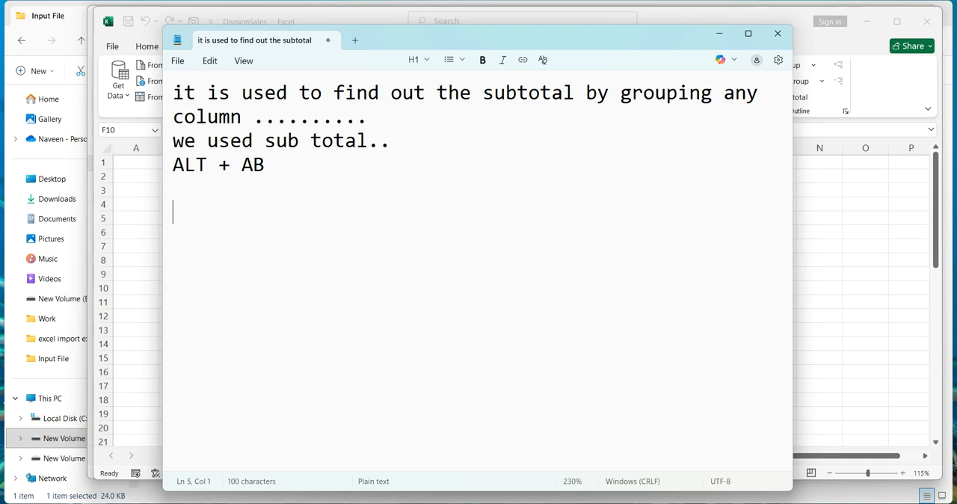
Add the note "-> columns should be sorted first before apply sub total.".
text(->)
text(w)
key(BackSpace)
text(columns should be sorted first before )
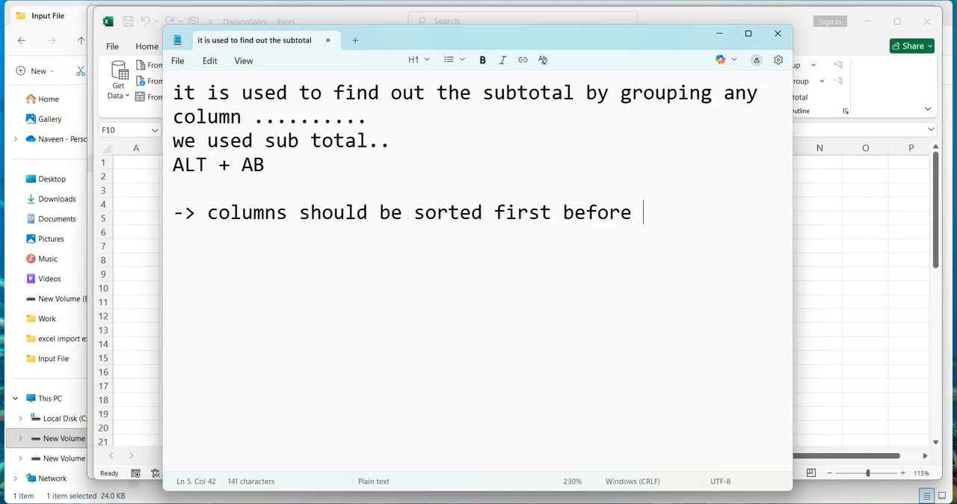
text(apply sub total.)
key(Return)
key(Return)
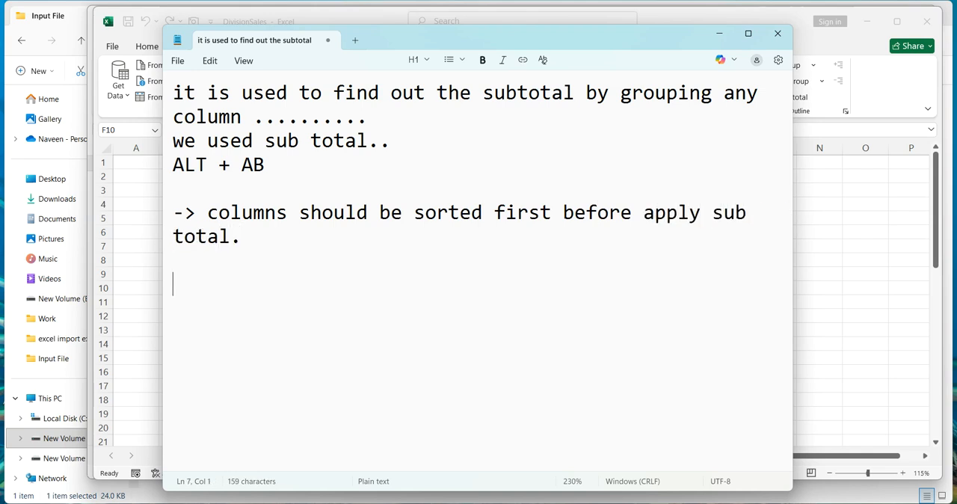
Capitalize the first word of the notes to "It".
key(Up)
key(Up)
key(Up)
key(Up)
key(Up)
key(Up)
key(Up)
key(Right)
key(BackSpace)
text(I)
Add a dashed separator line below the notes and minimize Notepad.
click(433, 247)
key(Return)
text(-----------------------------------------)
click(720, 34)
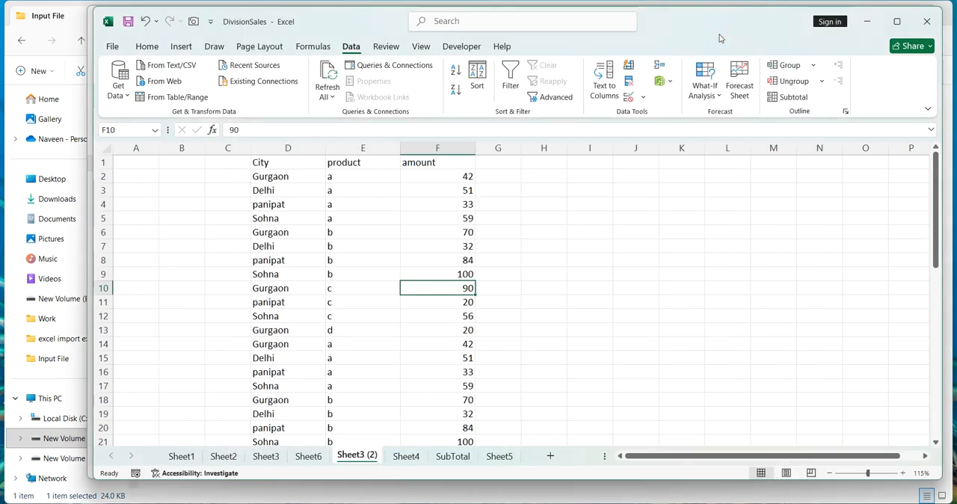
Sort the whole data range by City from A to Z.
click(363, 248)
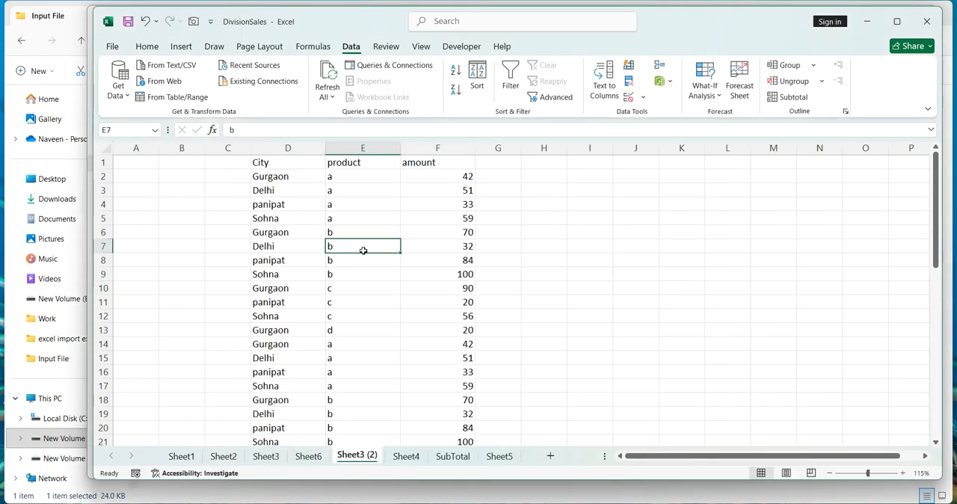
key(ctrl+a)
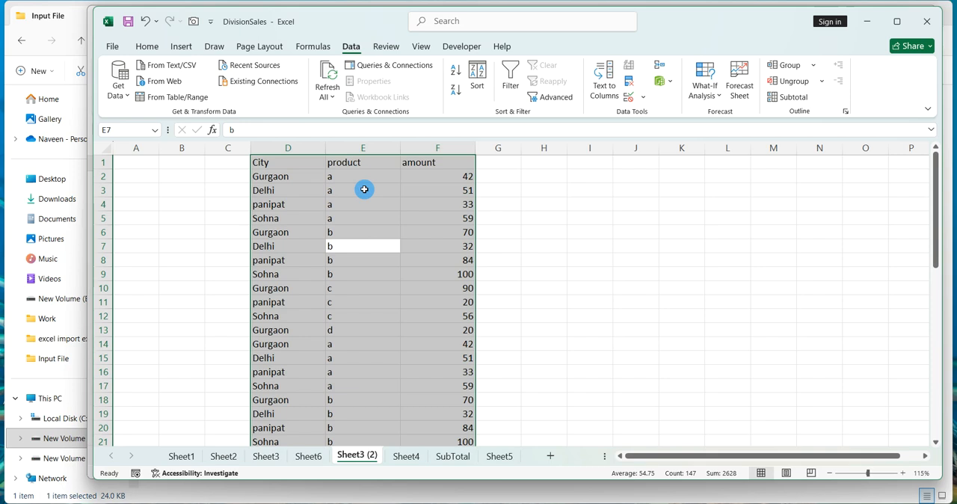
click(477, 77)
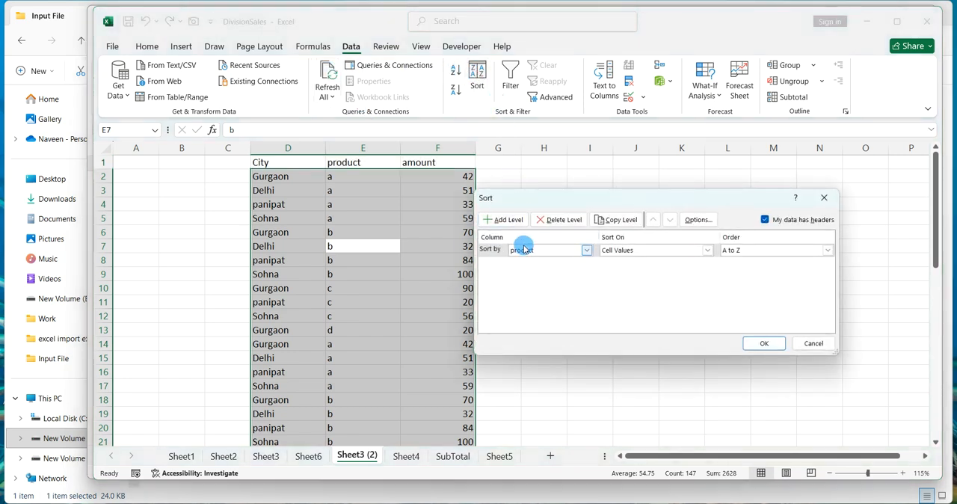
click(524, 249)
click(528, 261)
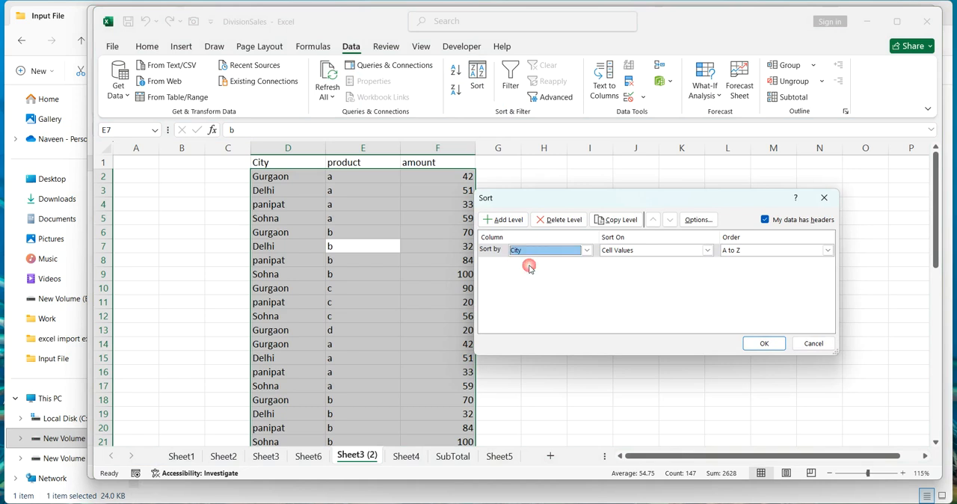
click(762, 343)
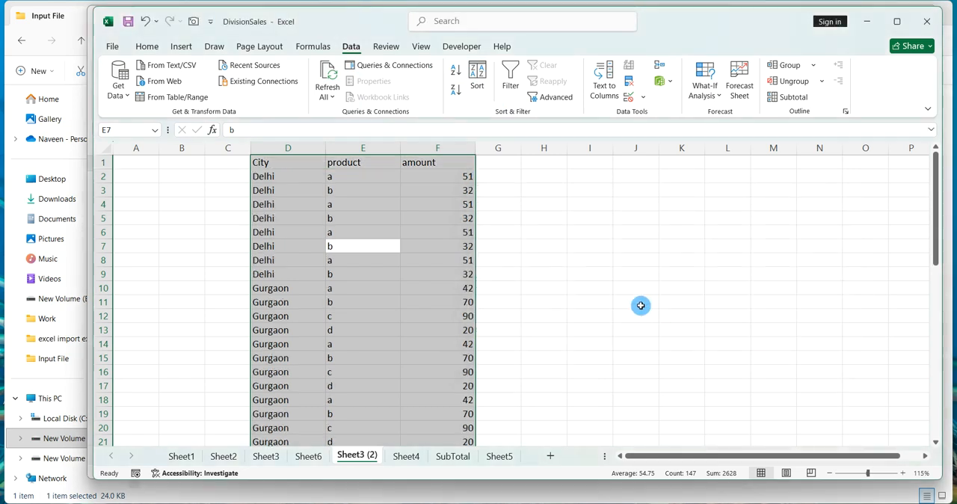
click(641, 304)
click(397, 315)
click(397, 315)
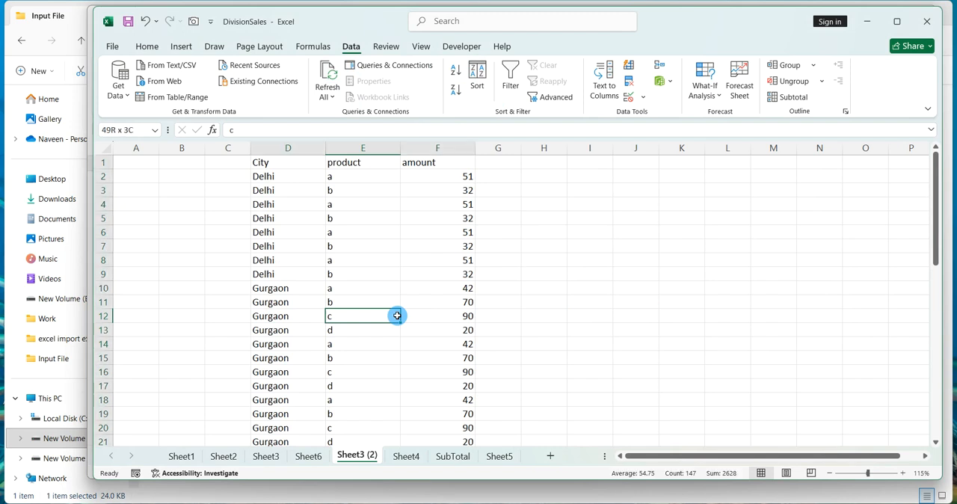
Add Sum subtotals to amount at each change in City across the whole data range.
key(ctrl+a)
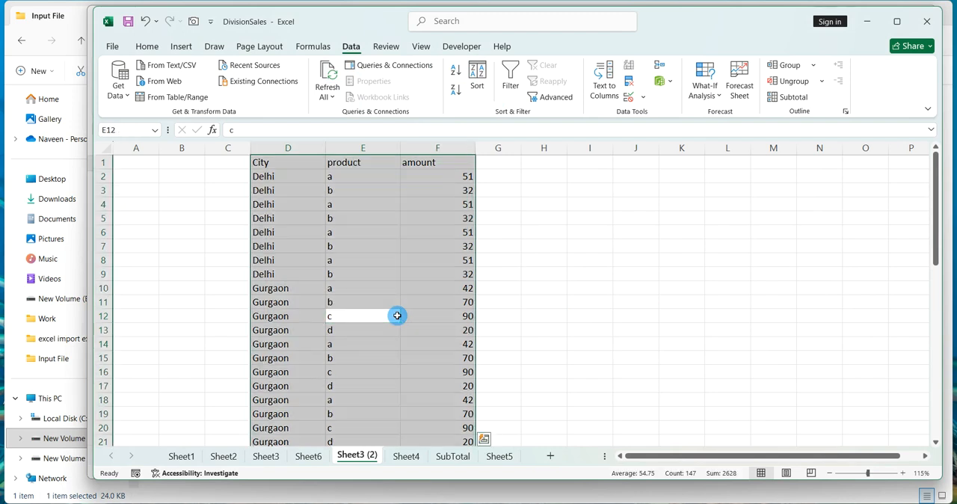
key(alt)
key(a)
key(b)
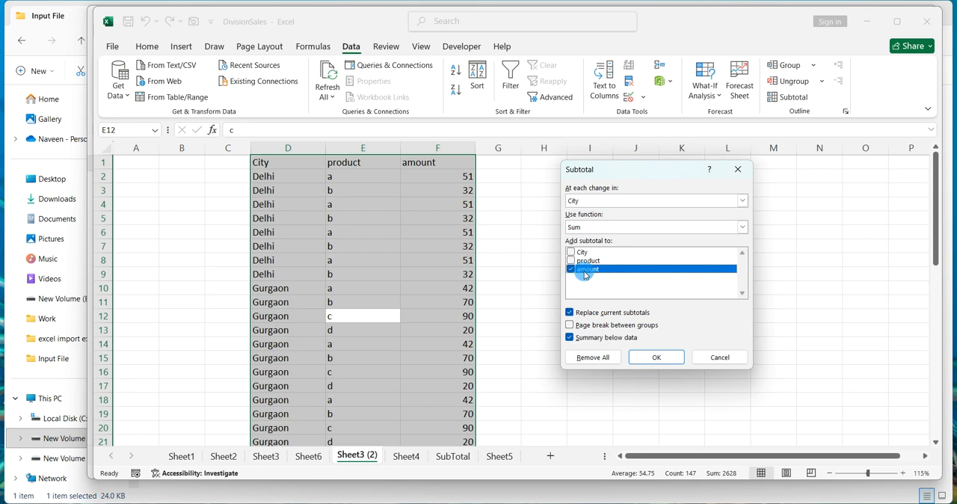
click(655, 357)
click(708, 338)
Review the subtotal outline at levels 1 and 2, then expand the Gurgaon group.
scroll(737, 333, down, 11)
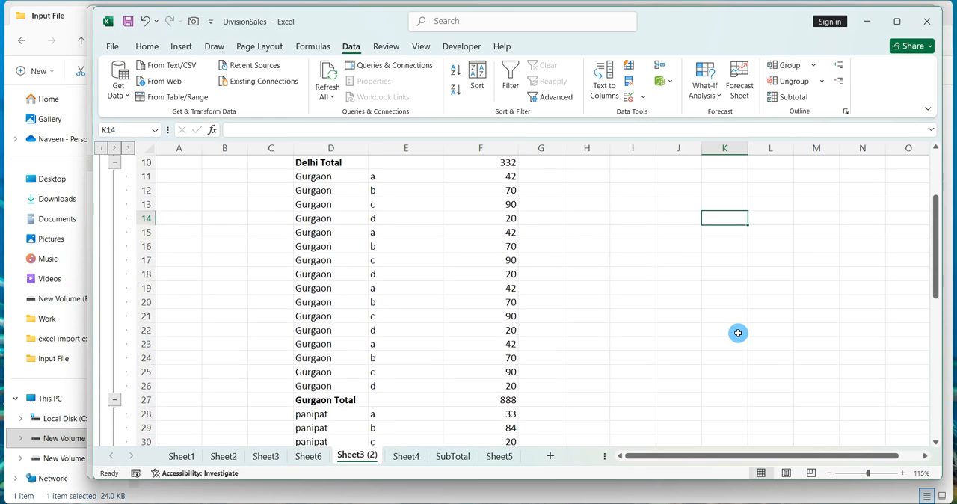
scroll(738, 333, up, 10)
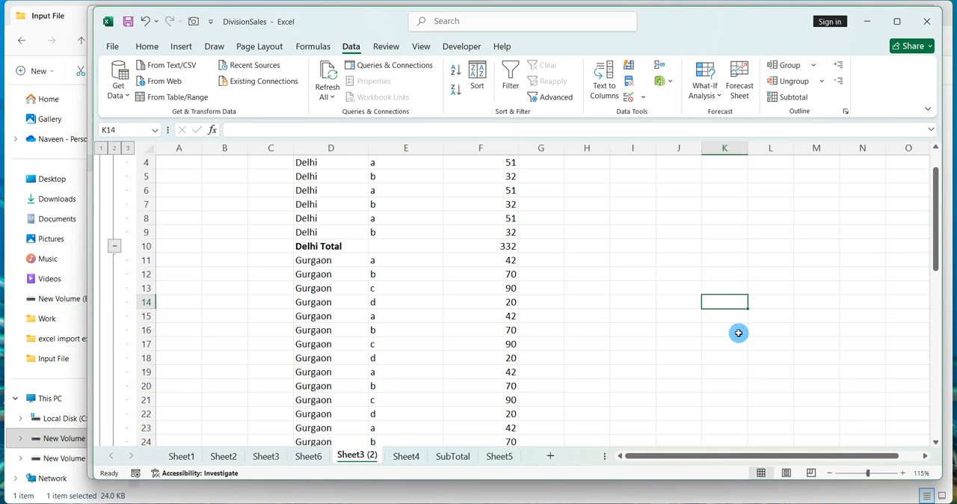
scroll(737, 333, up, 1)
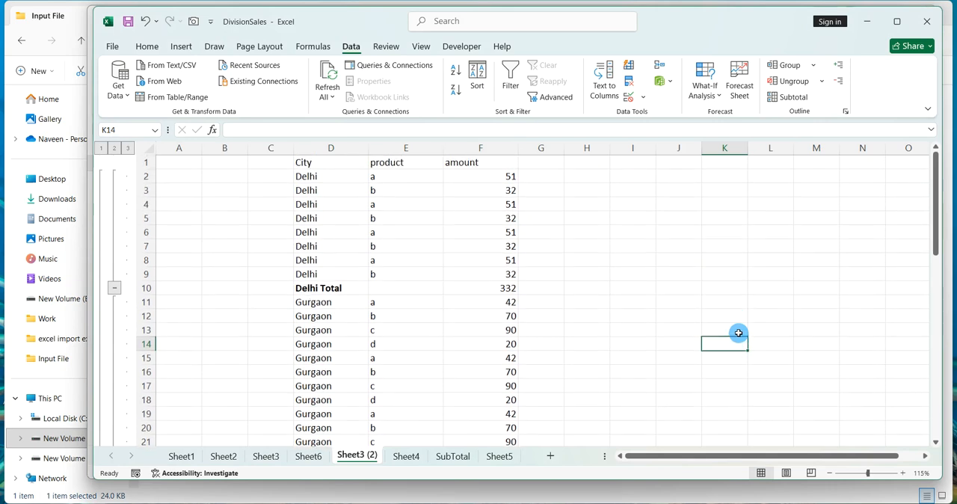
click(101, 148)
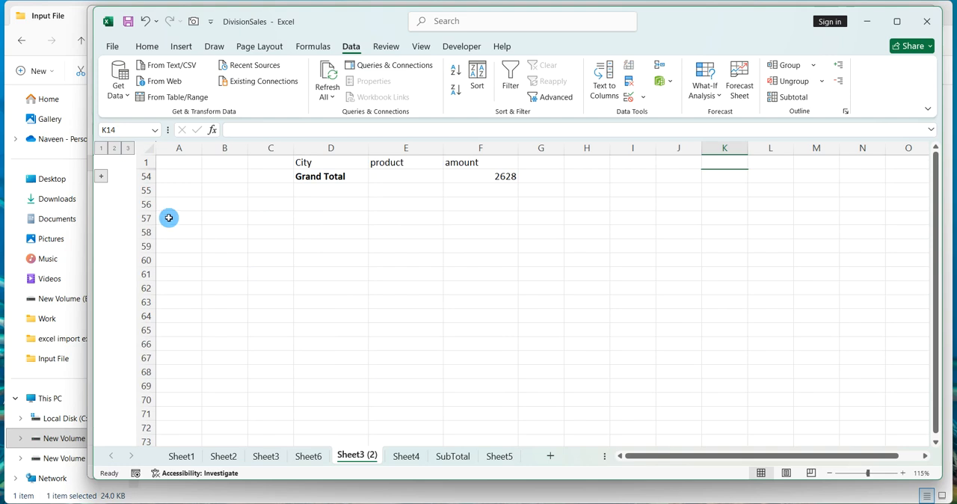
click(115, 151)
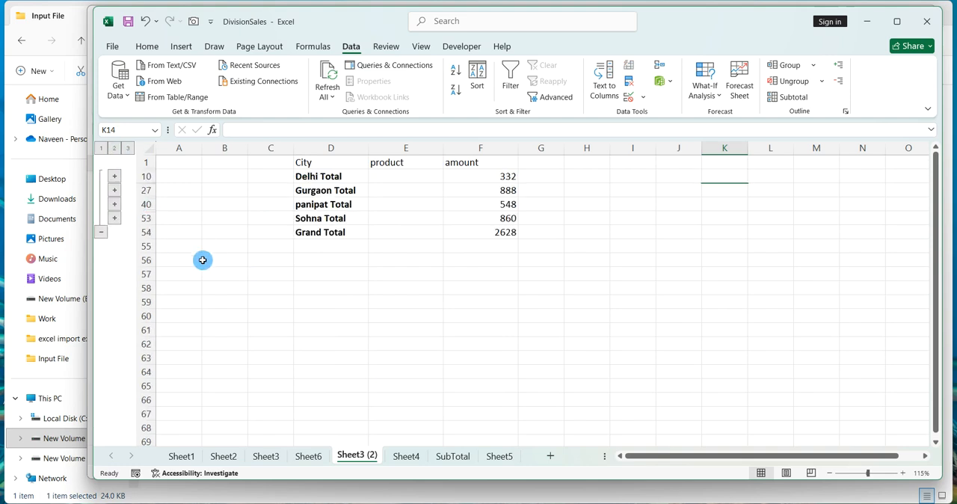
click(114, 189)
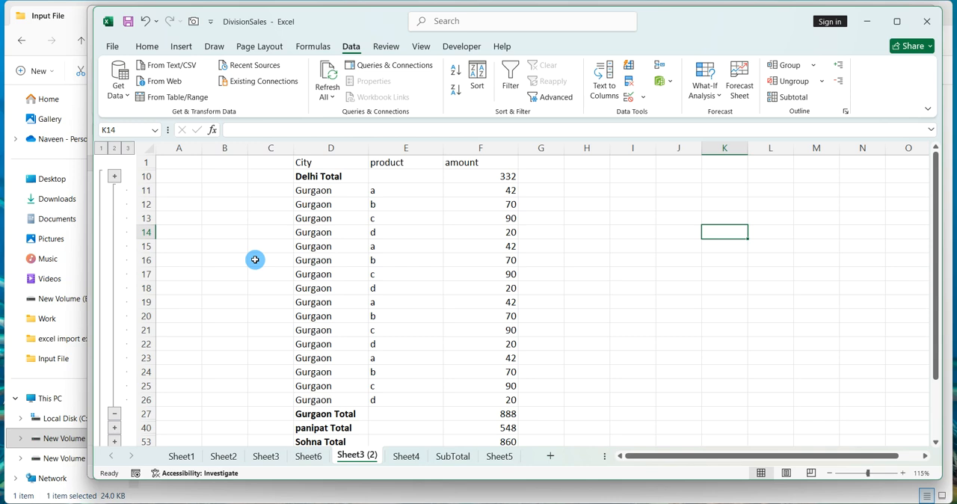
Close the DivisionSales workbook without saving changes.
click(407, 256)
click(926, 20)
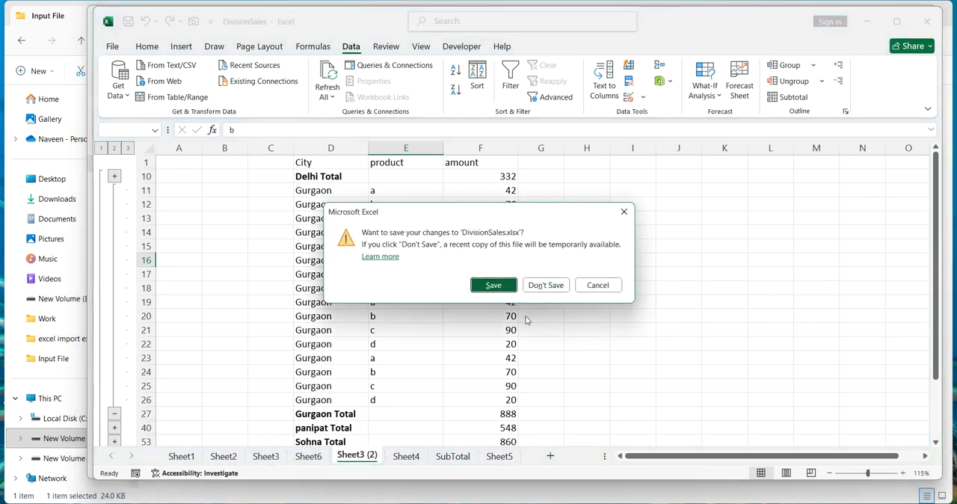
click(542, 286)
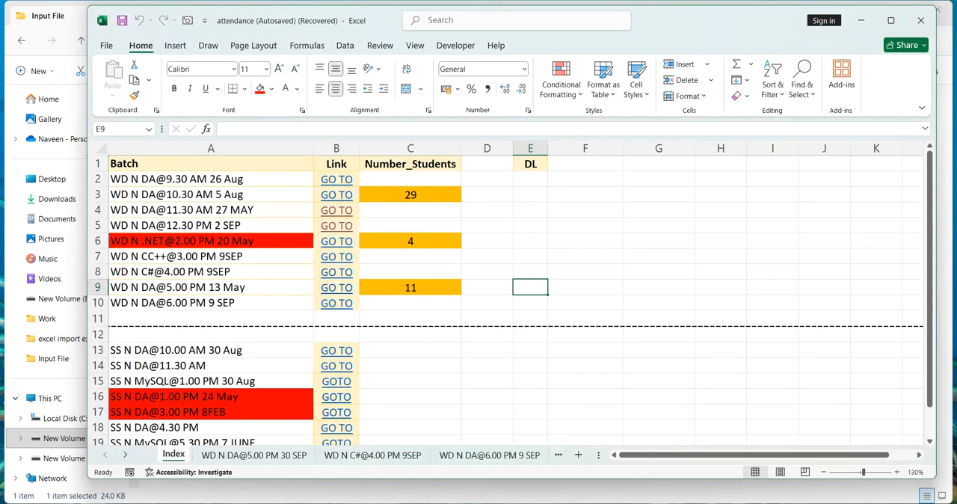
Restore the Notepad notes and add a new heading line "Data Validation.." below the separator.
mouse_move(634, 499)
click(691, 458)
click(559, 408)
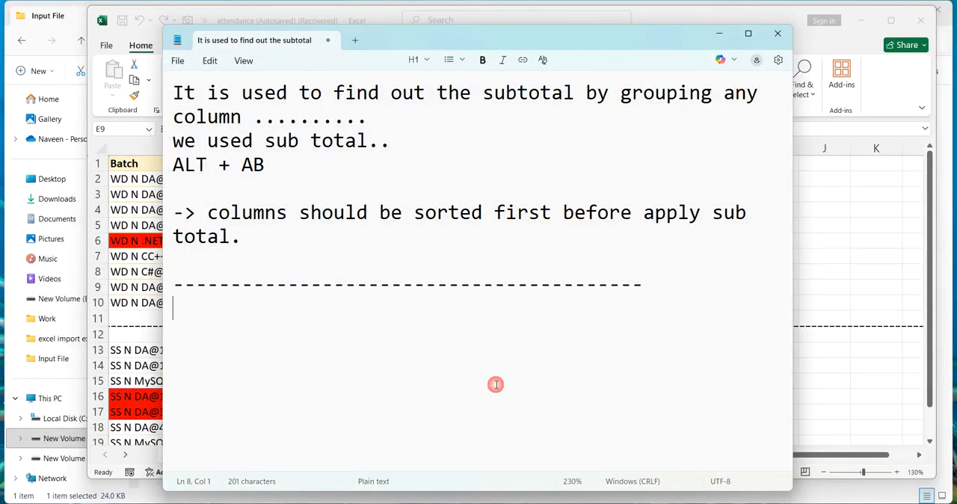
key(Return)
text(D)
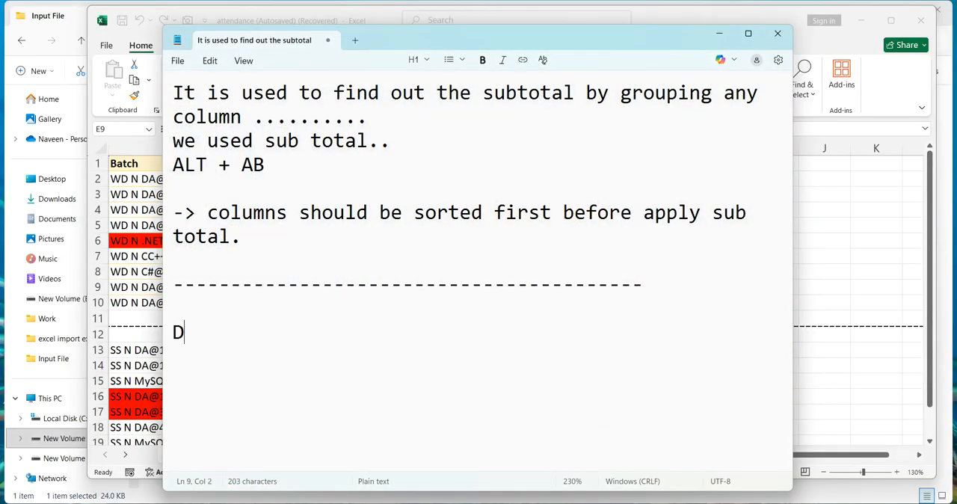
text(ata Valica)
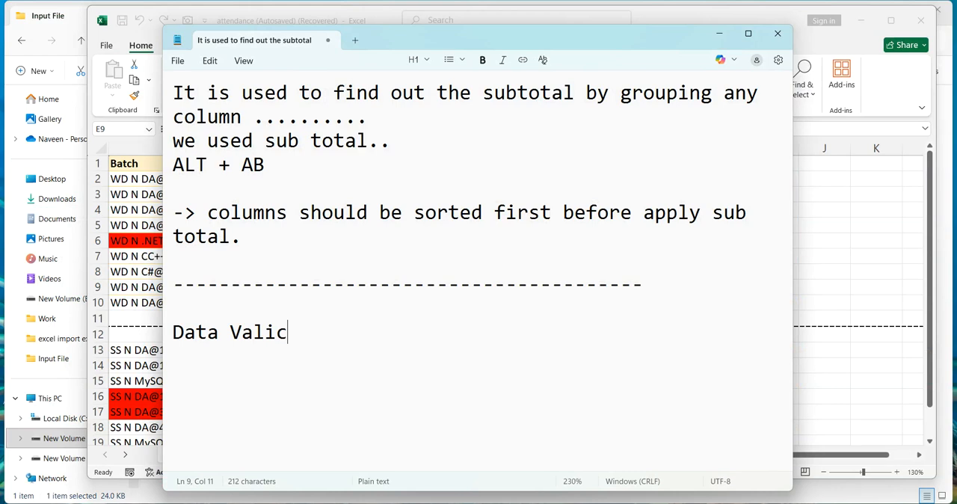
key(BackSpace)
key(BackSpace)
text(dation..)
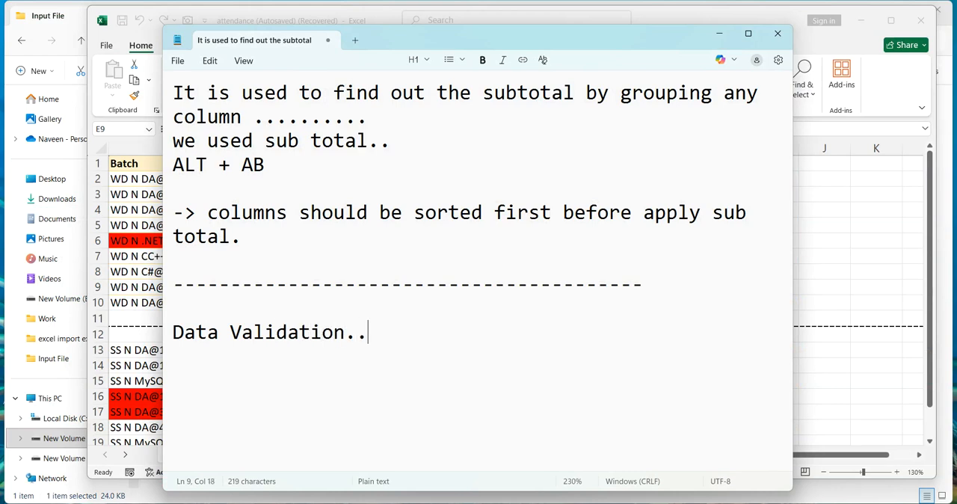
key(Return)
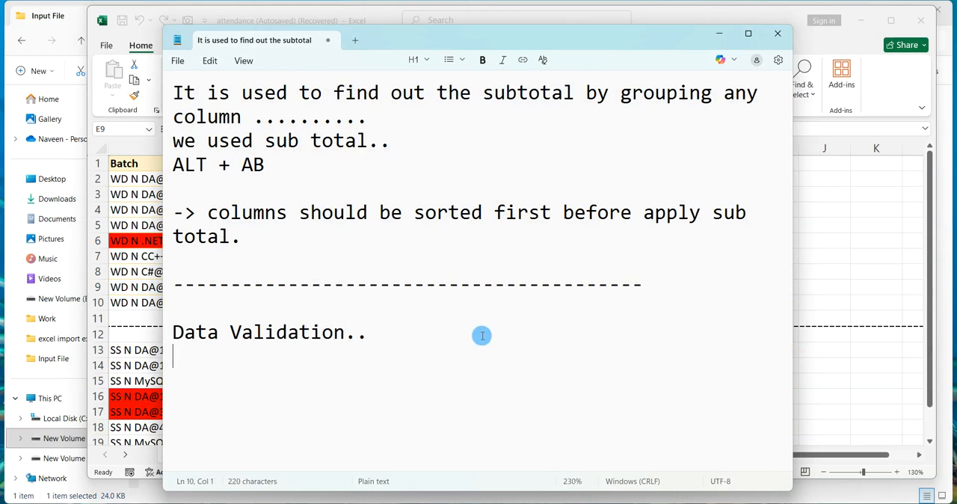
Reposition the Notepad window and minimize it.
drag(518, 36, 527, 15)
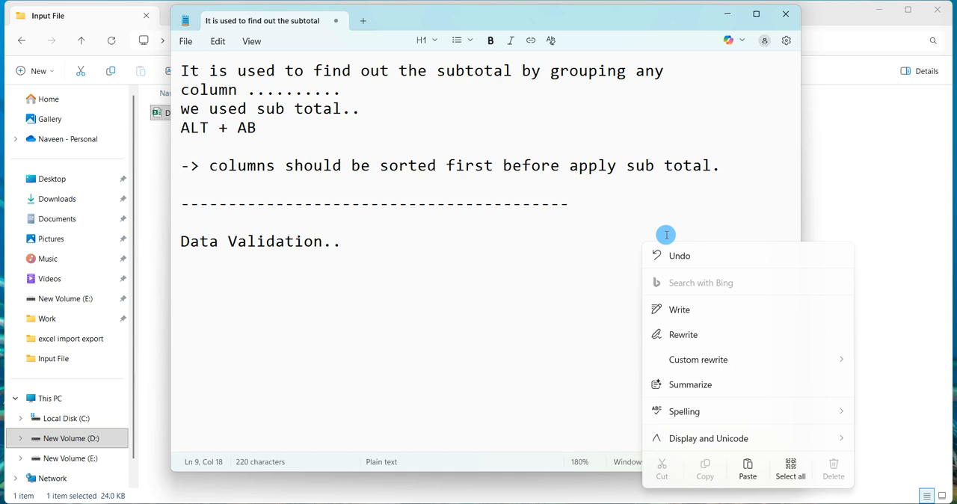
click(678, 201)
right_click(679, 200)
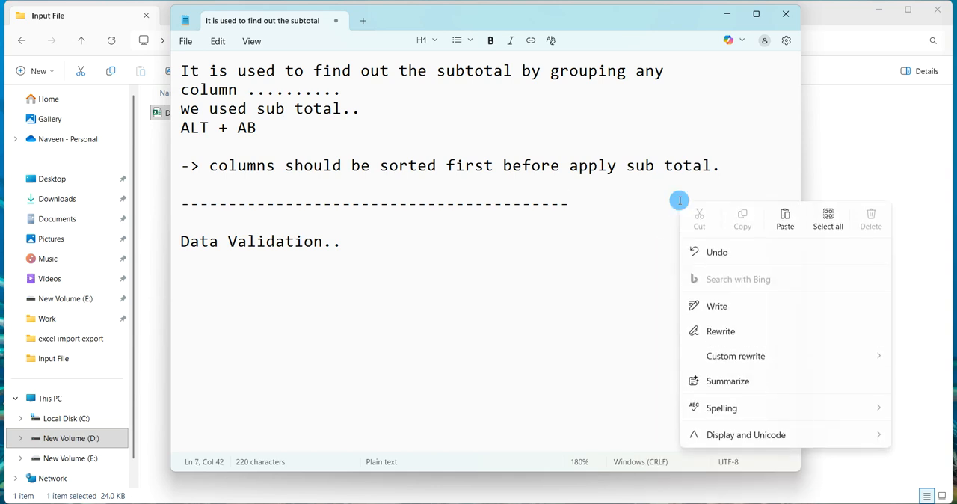
click(616, 229)
click(614, 230)
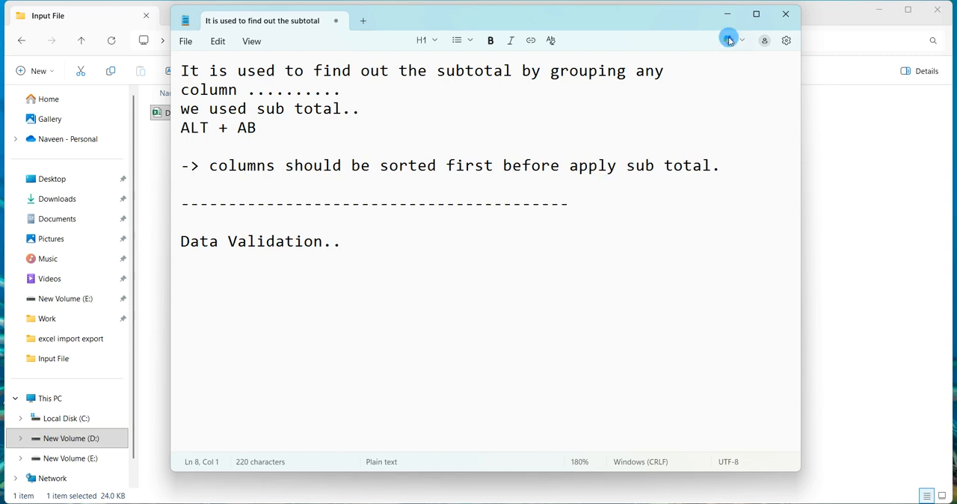
click(726, 13)
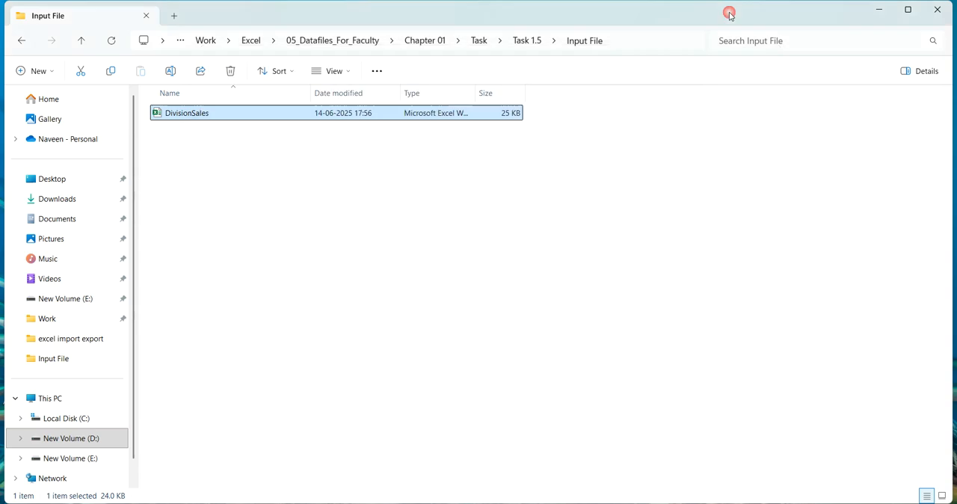
Navigate up to the Task folder and open the BookSales workbook from Task 1.6.
click(81, 43)
click(80, 42)
click(193, 204)
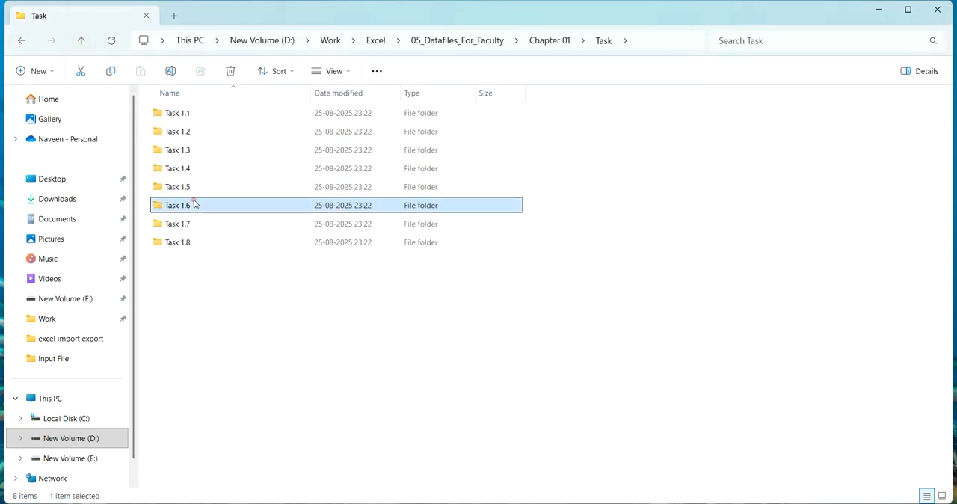
double_click(193, 204)
click(184, 118)
double_click(183, 118)
double_click(182, 115)
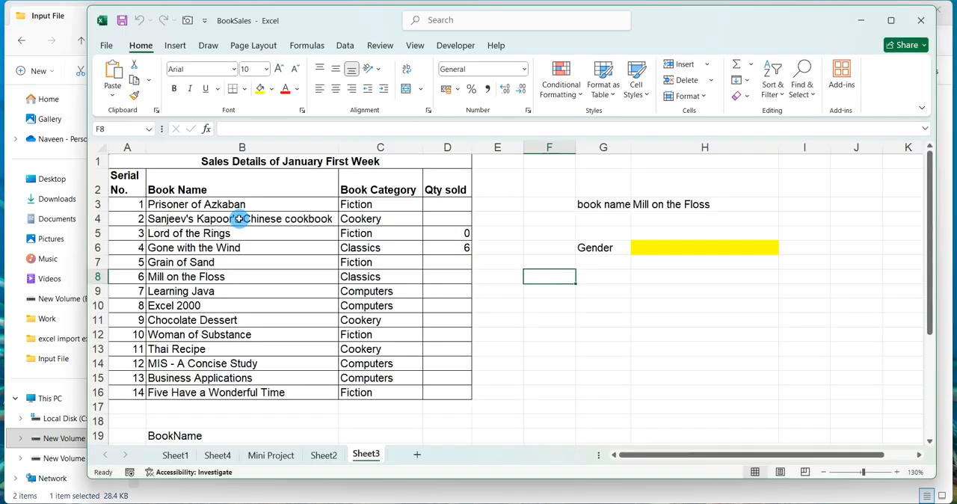
Clear the Qty sold values in D3 to D16.
drag(459, 382, 453, 205)
key(Delete)
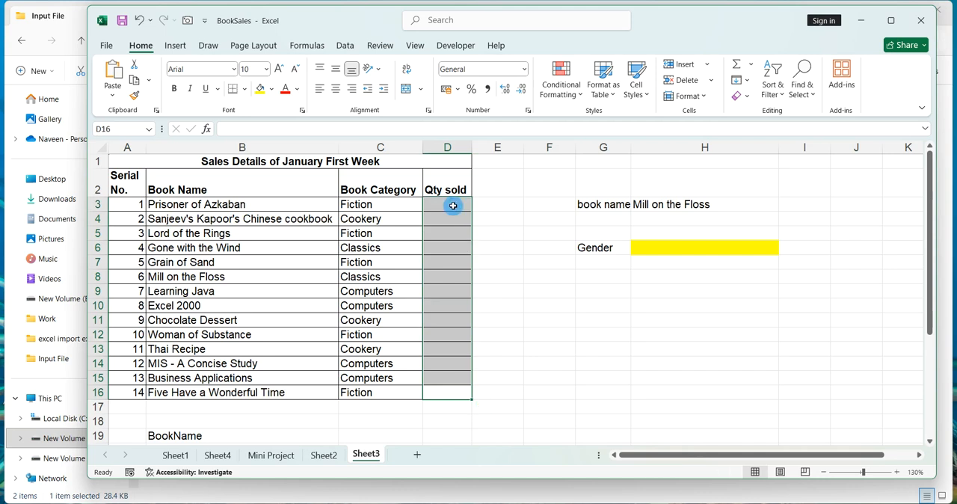
click(503, 258)
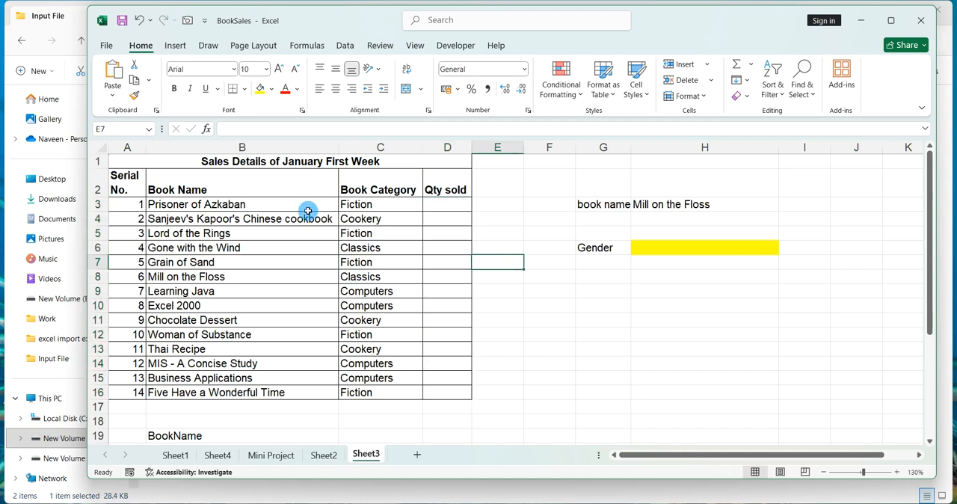
drag(654, 24, 655, 21)
drag(200, 199, 197, 323)
click(384, 225)
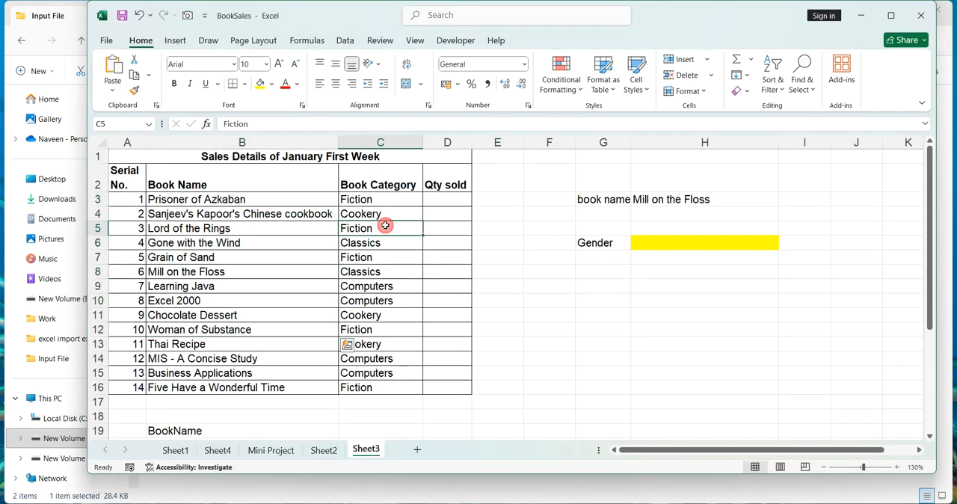
Select the Qty sold cells D3 to D16.
drag(435, 199, 427, 381)
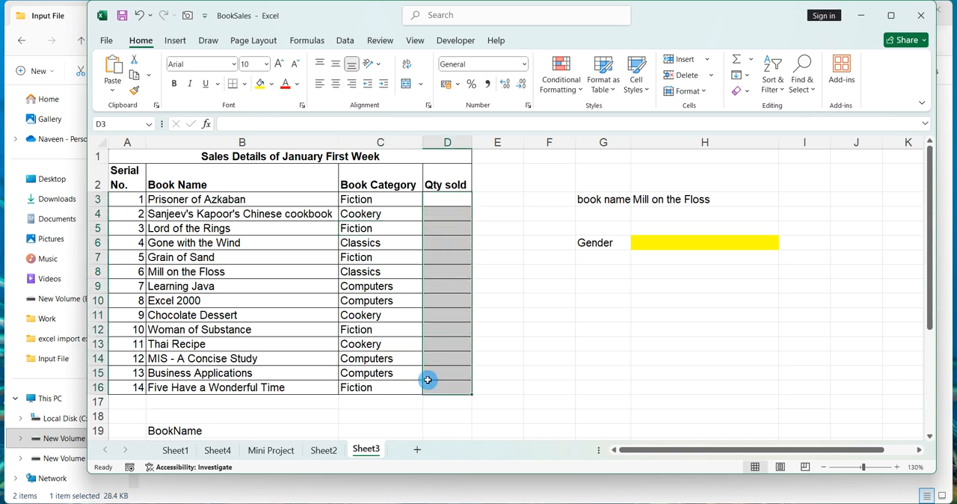
click(445, 287)
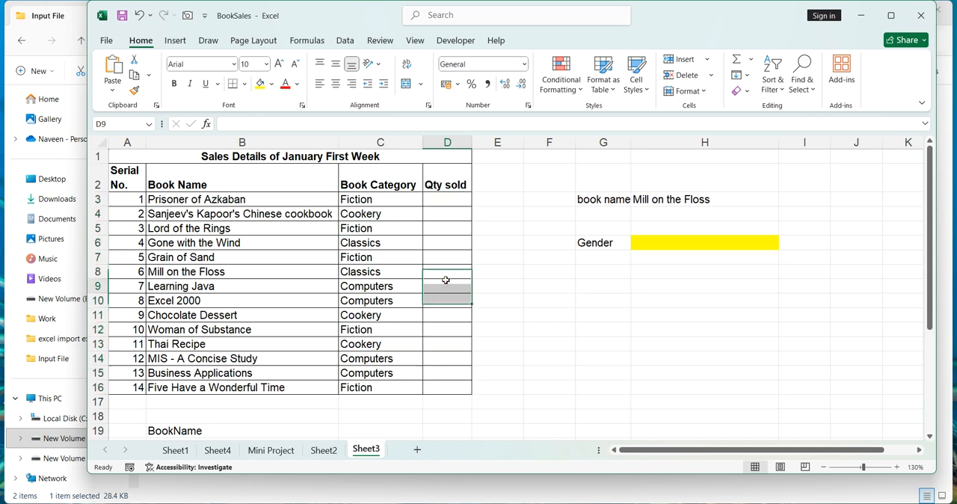
drag(451, 200, 446, 390)
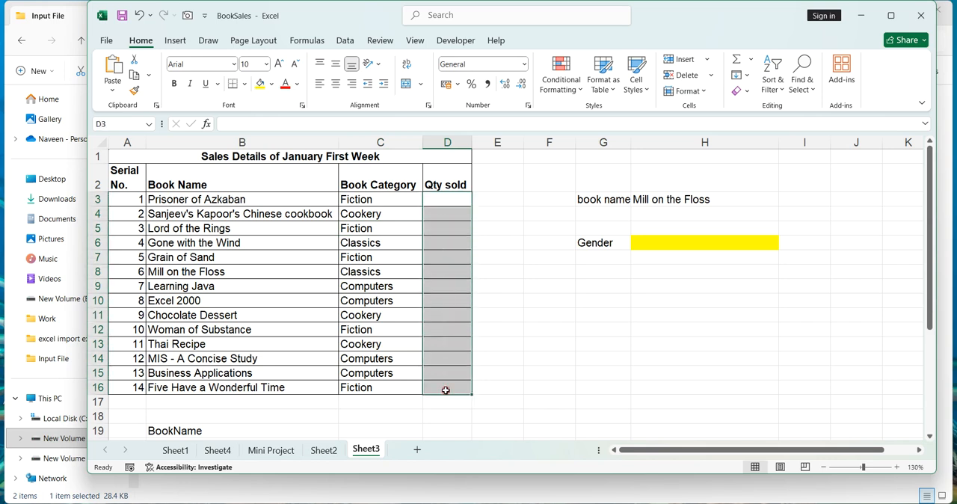
click(446, 298)
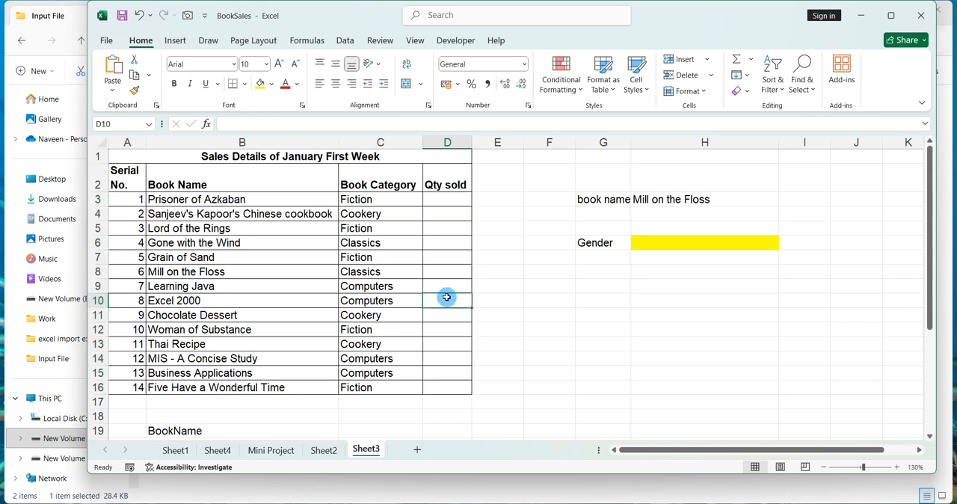
click(452, 203)
drag(453, 203, 452, 381)
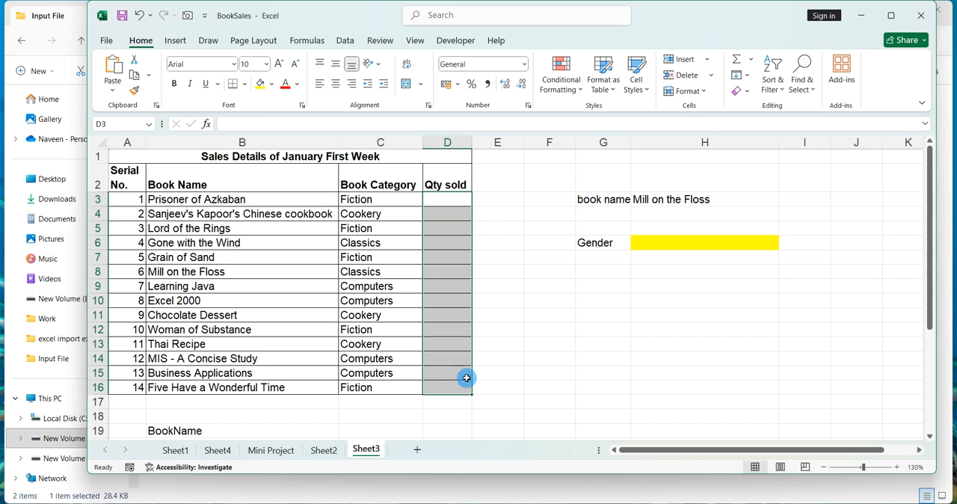
Open the Data Validation settings for the Qty sold cells D3 to D16.
click(504, 363)
drag(451, 202, 450, 385)
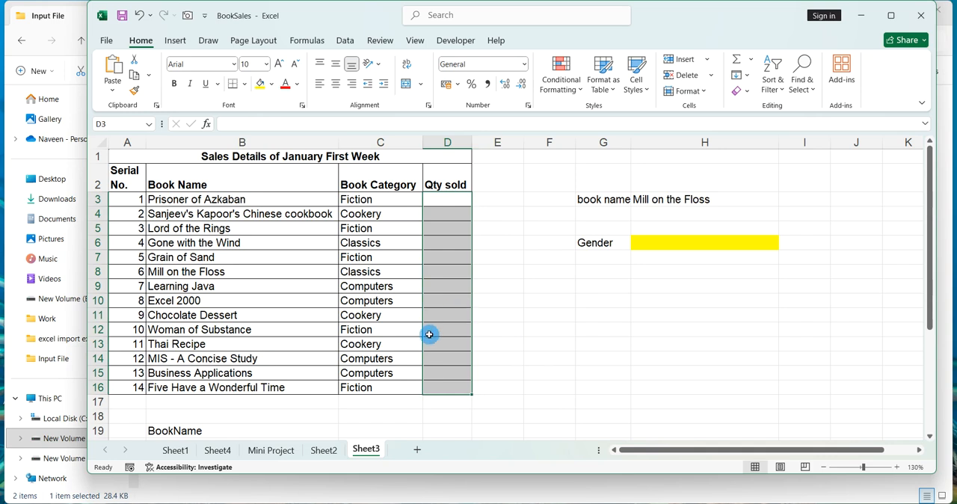
click(345, 41)
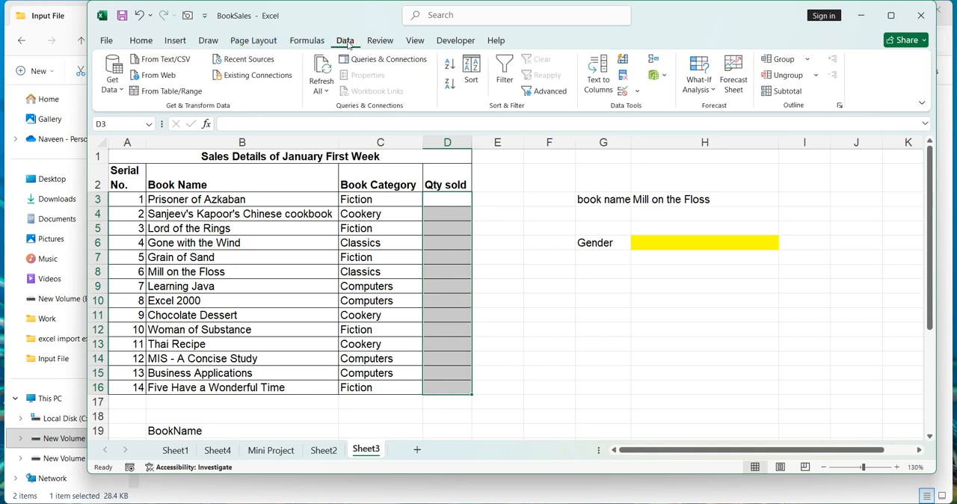
click(636, 92)
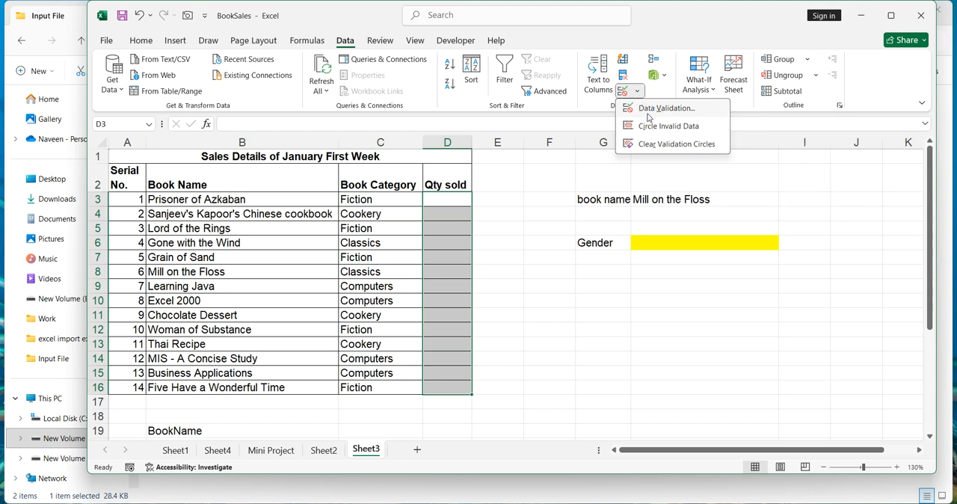
click(648, 109)
drag(619, 169, 598, 179)
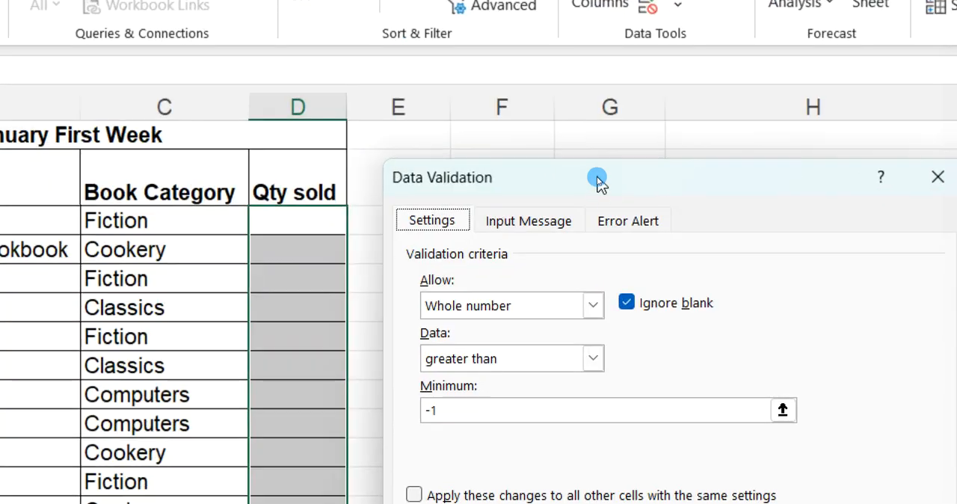
drag(598, 180, 527, 90)
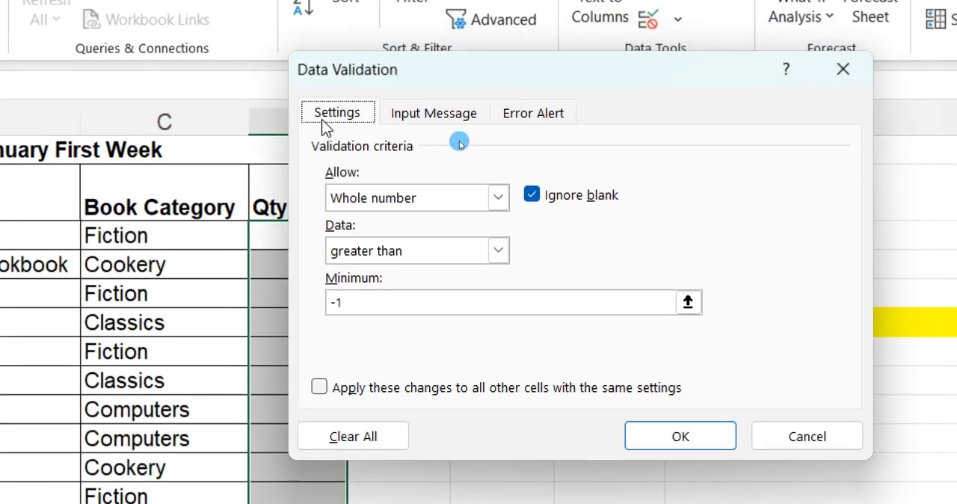
Switch the allowed type to Any value and back to Whole number.
click(360, 205)
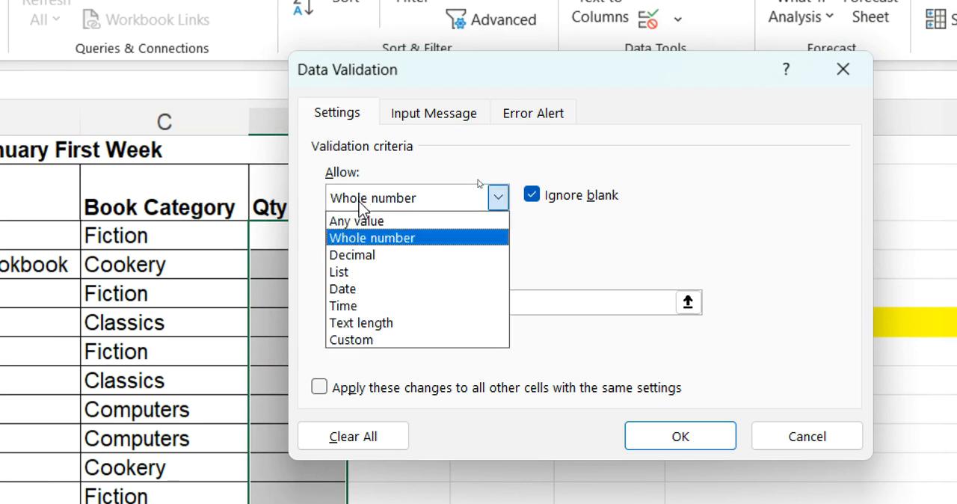
click(361, 221)
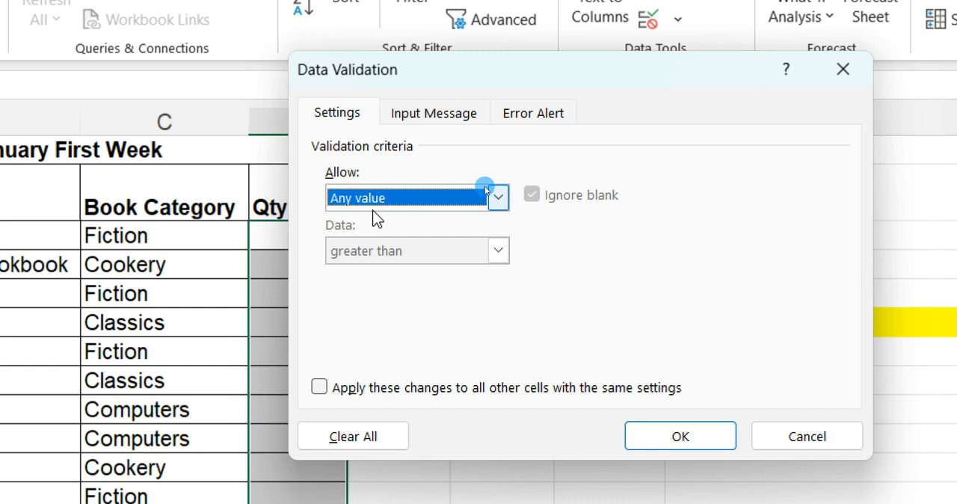
click(376, 200)
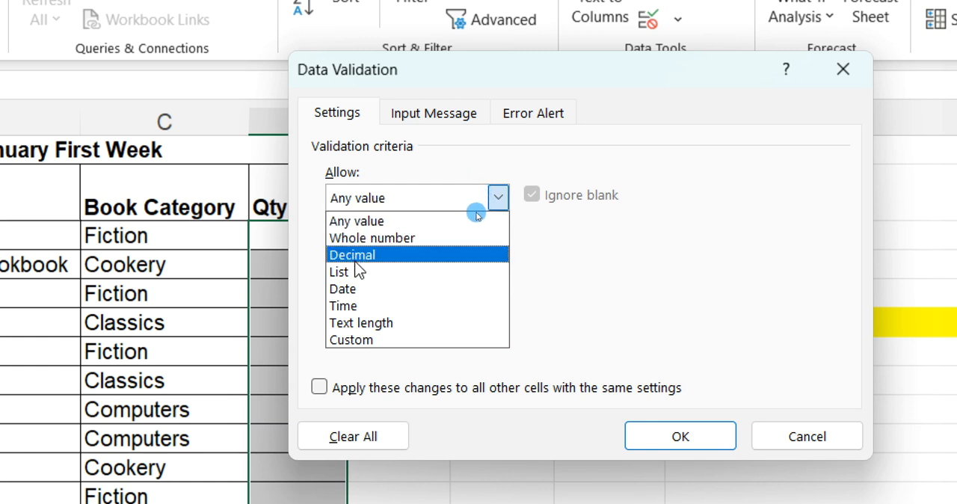
click(352, 237)
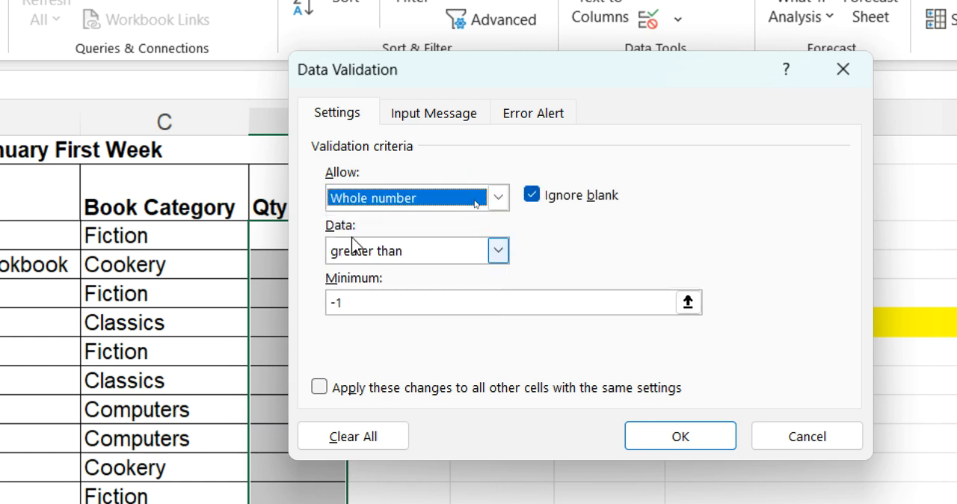
Try the criterion greater than or equal to with minimum 0, then switch the criterion back to greater than.
click(356, 251)
click(356, 252)
click(349, 254)
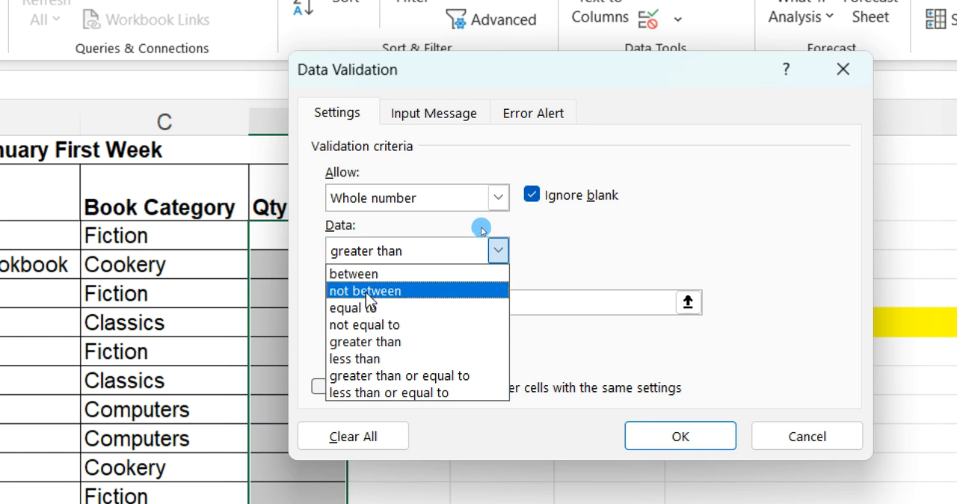
click(348, 377)
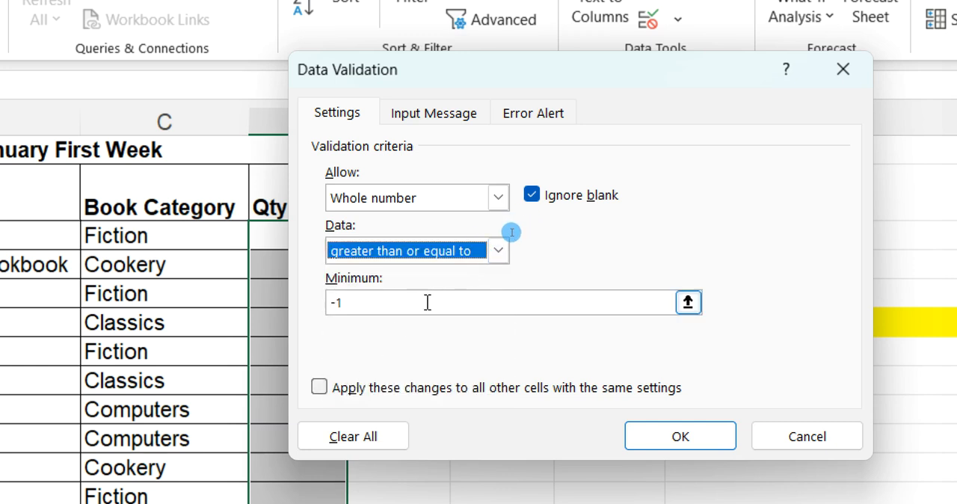
drag(376, 303, 316, 302)
text(0)
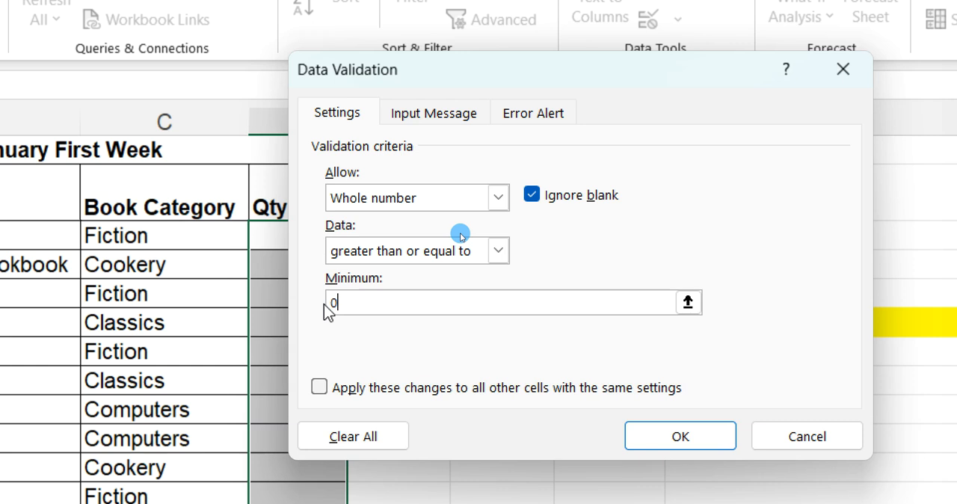
click(494, 252)
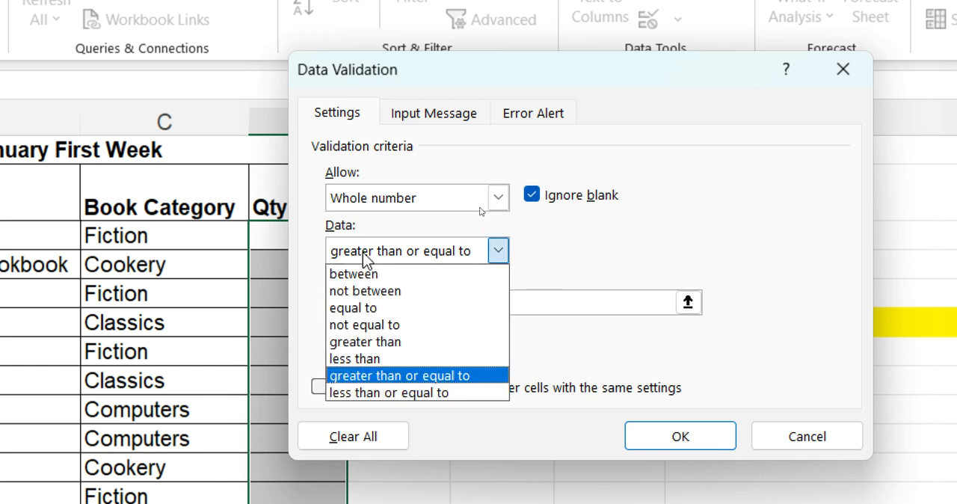
click(365, 341)
click(358, 299)
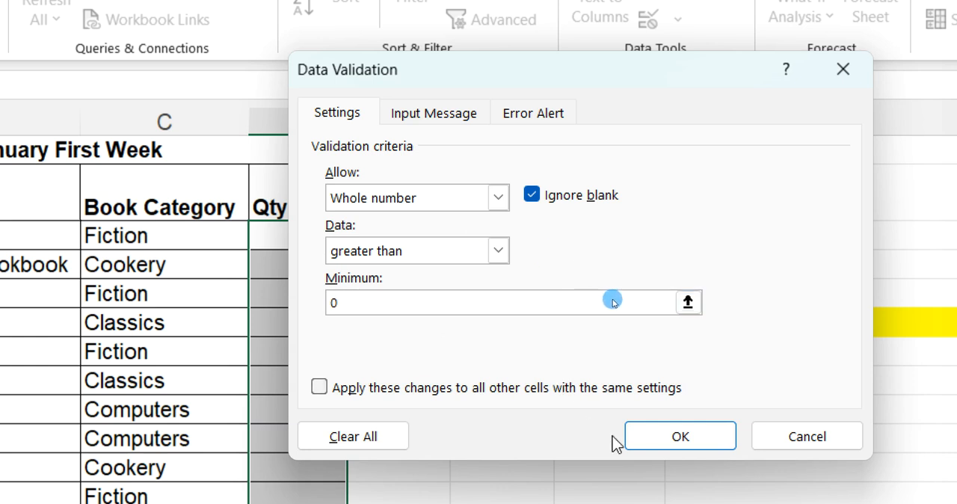
Set the minimum to -1 and apply the whole-number greater-than validation.
key(BackSpace)
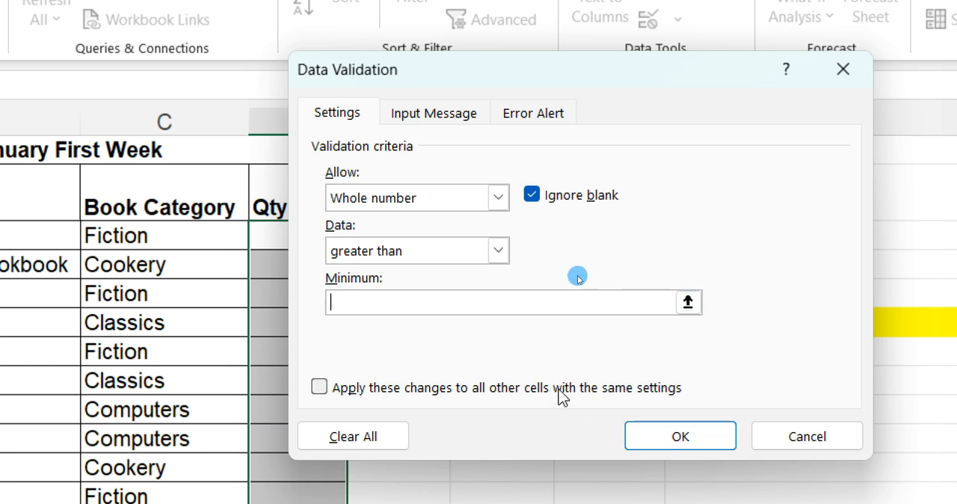
text(-1)
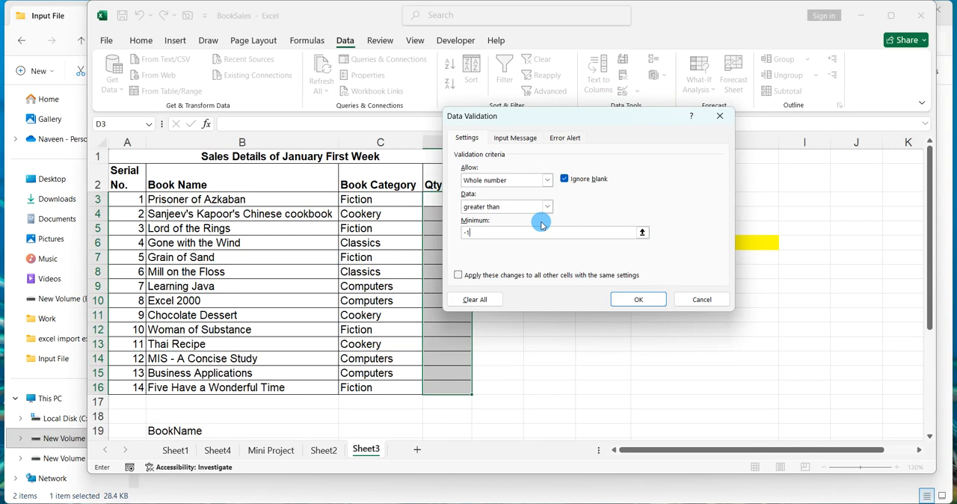
click(636, 298)
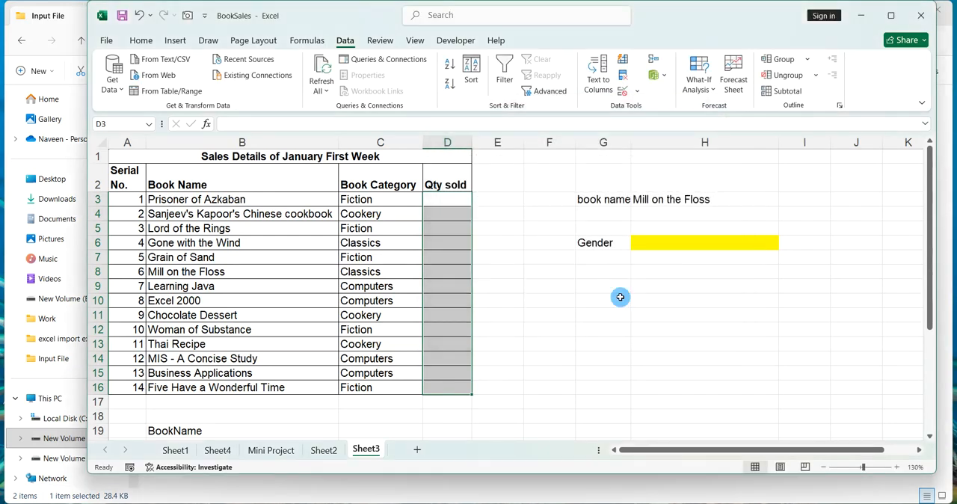
Test the validation in D8 by entering kkkk, 9.99 and -98.
click(619, 296)
click(442, 269)
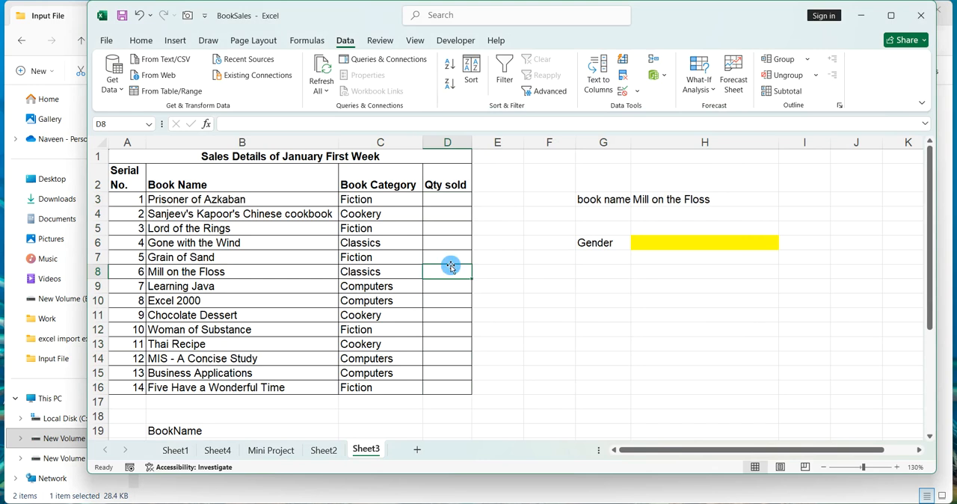
text(kkkk)
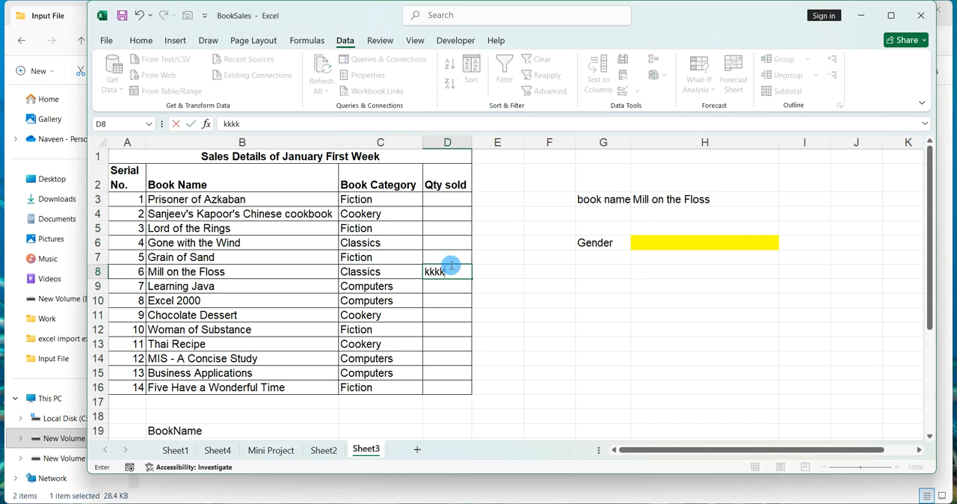
key(Return)
key(Return)
text(9.99)
key(Return)
key(Return)
text(-98)
key(Return)
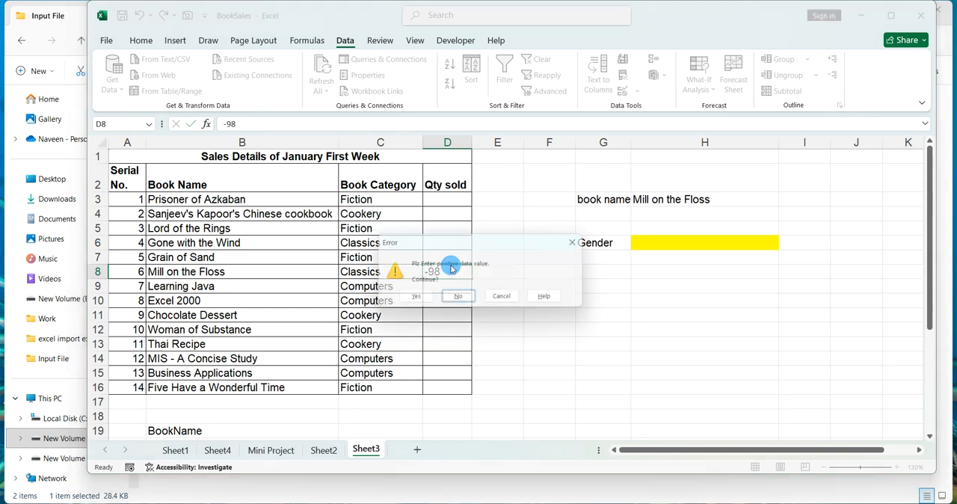
key(Return)
Enter the quantities 8, 0 and 9 in D8 to D10.
text(8)
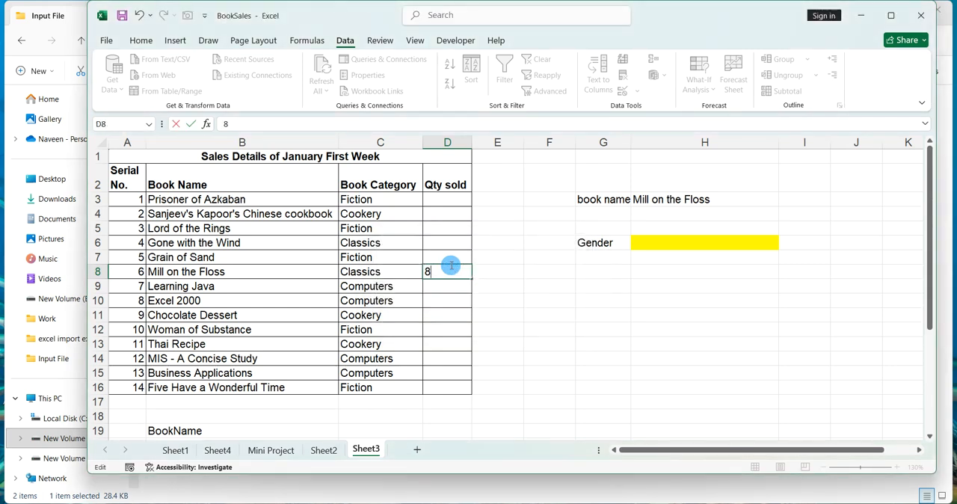
key(Return)
text(0)
key(Return)
text(9)
key(Return)
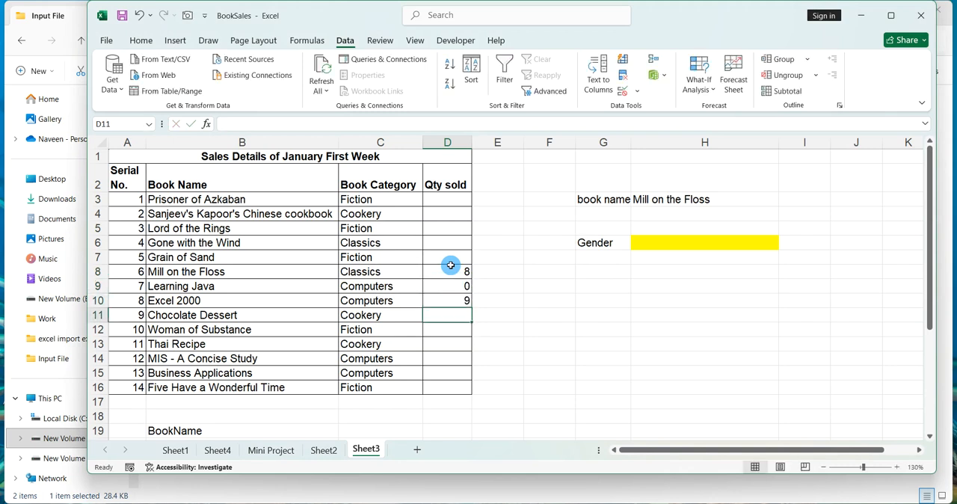
Enter the label book name in G11.
click(622, 216)
click(617, 299)
click(617, 315)
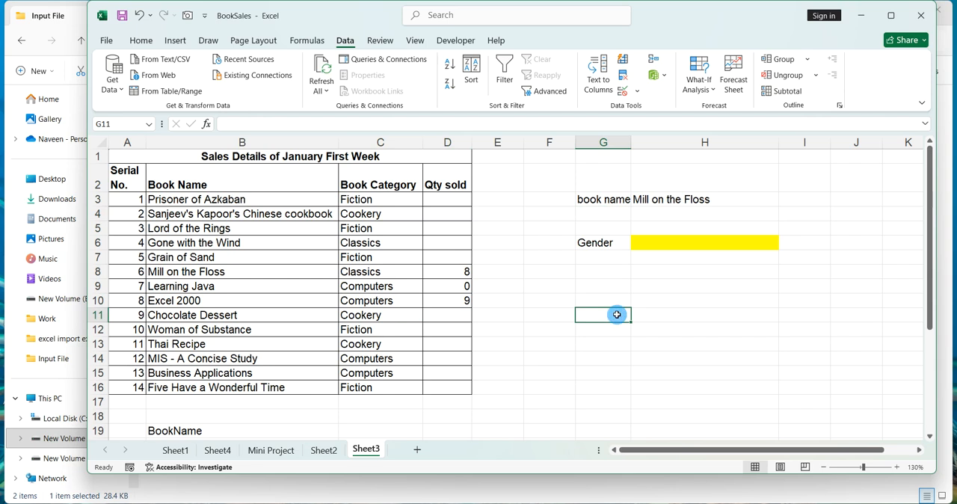
text(book name)
key(Return)
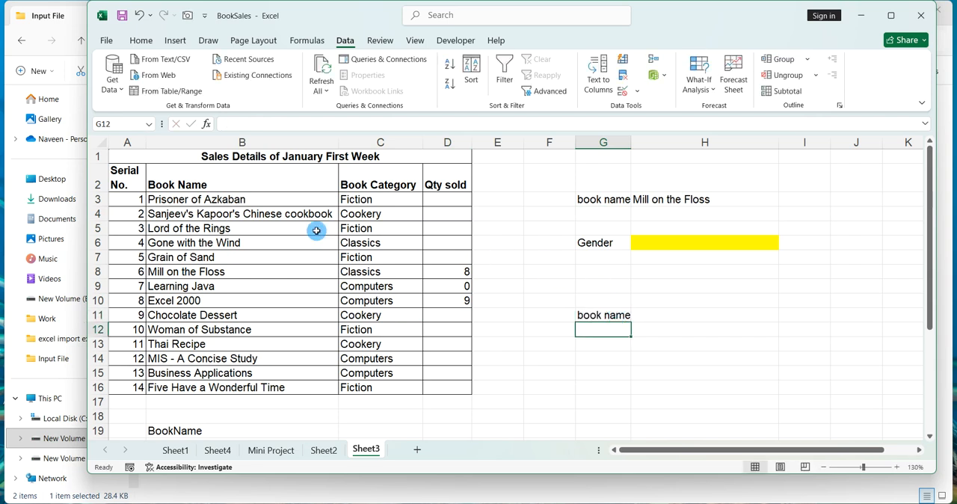
Add a List validation to H11 using the book names in B3 to B16 as the source.
drag(292, 196, 324, 397)
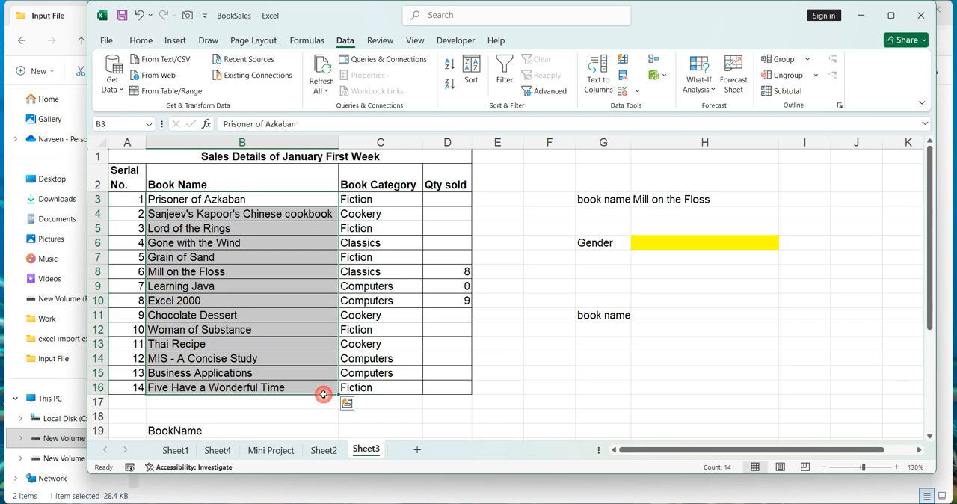
click(655, 318)
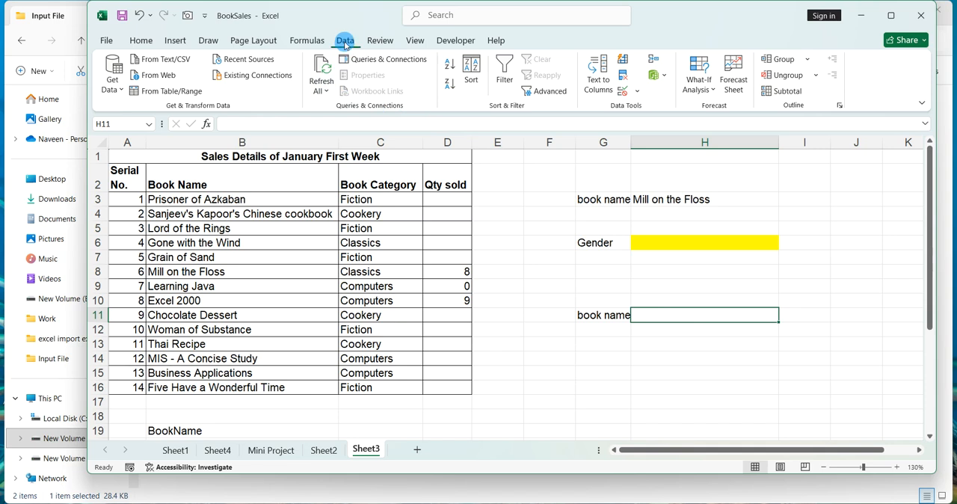
click(636, 95)
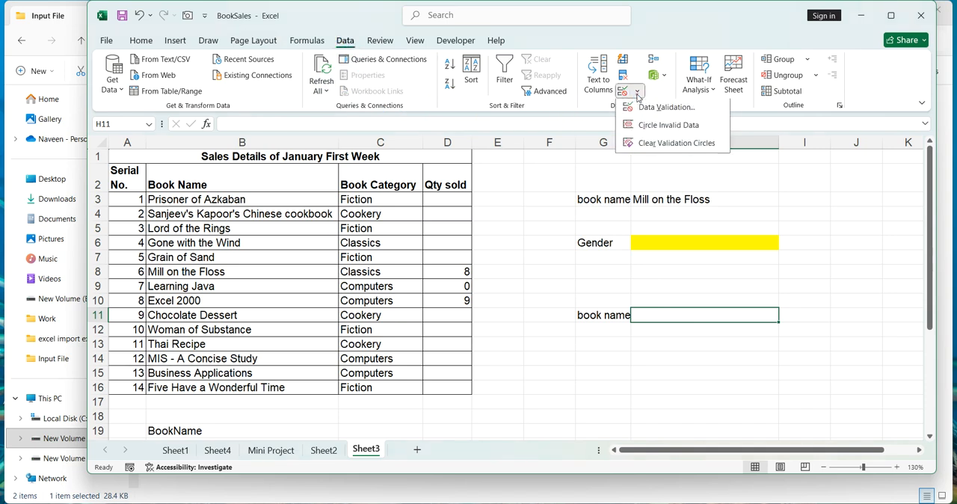
click(637, 106)
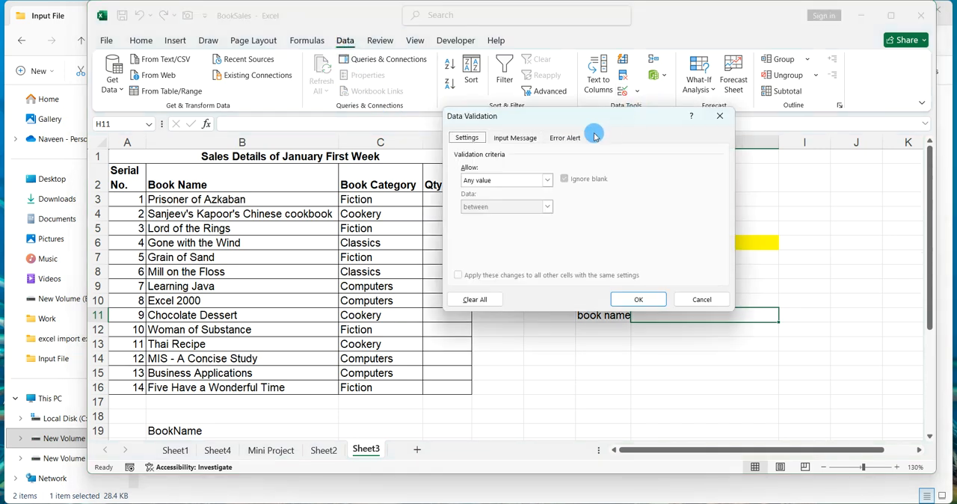
click(499, 180)
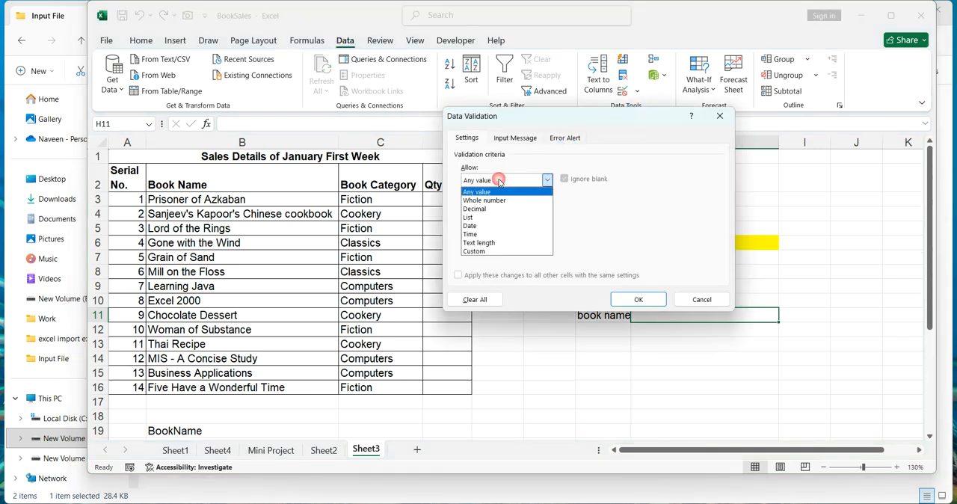
click(486, 217)
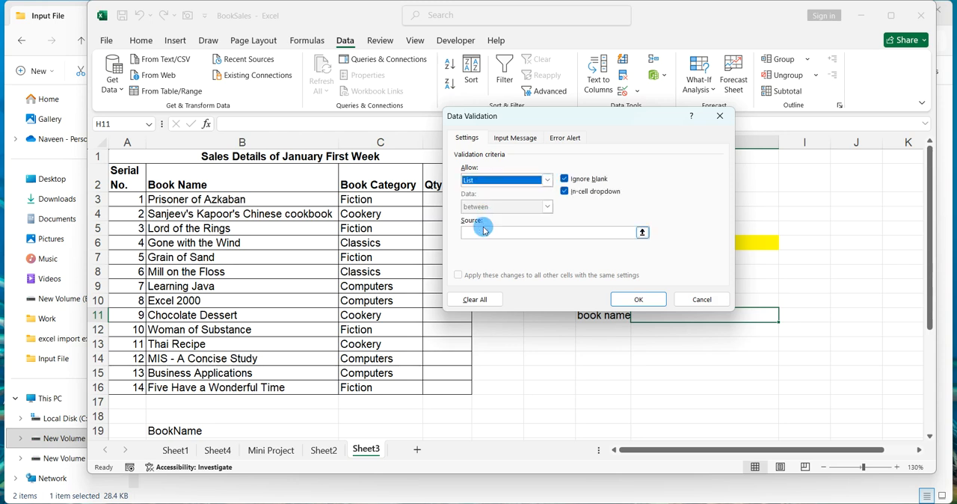
click(482, 231)
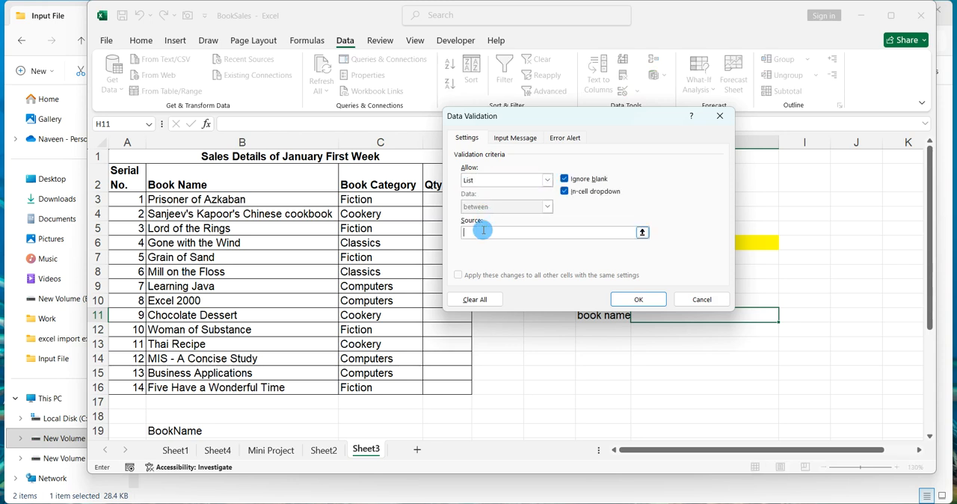
drag(291, 198, 302, 383)
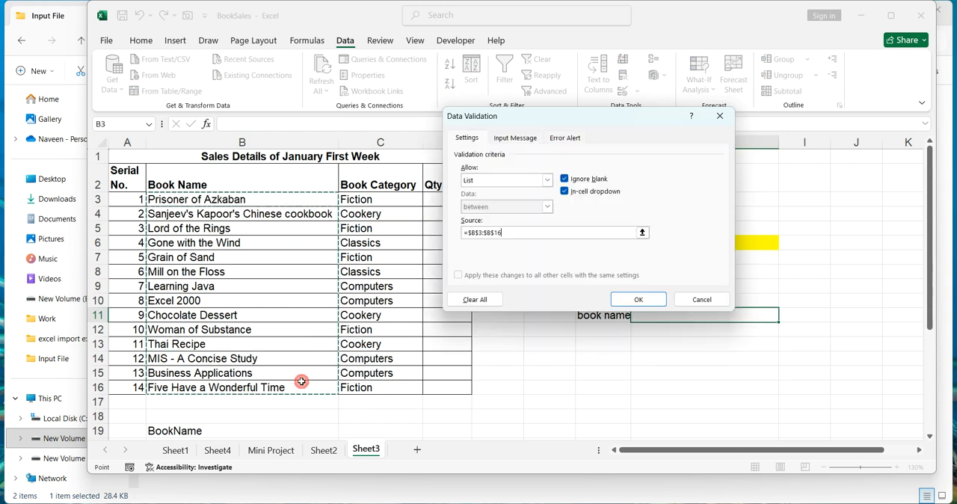
click(638, 298)
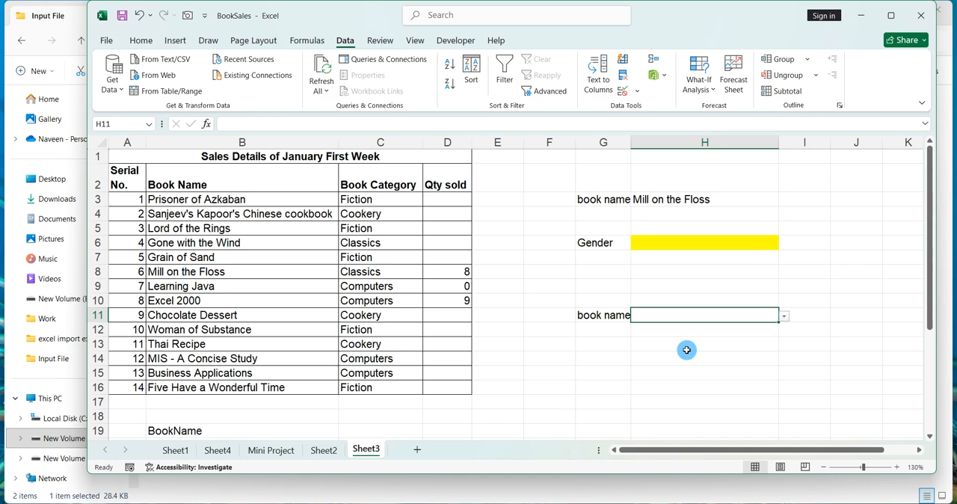
Test the H11 list by entering let us c.
text(let us c)
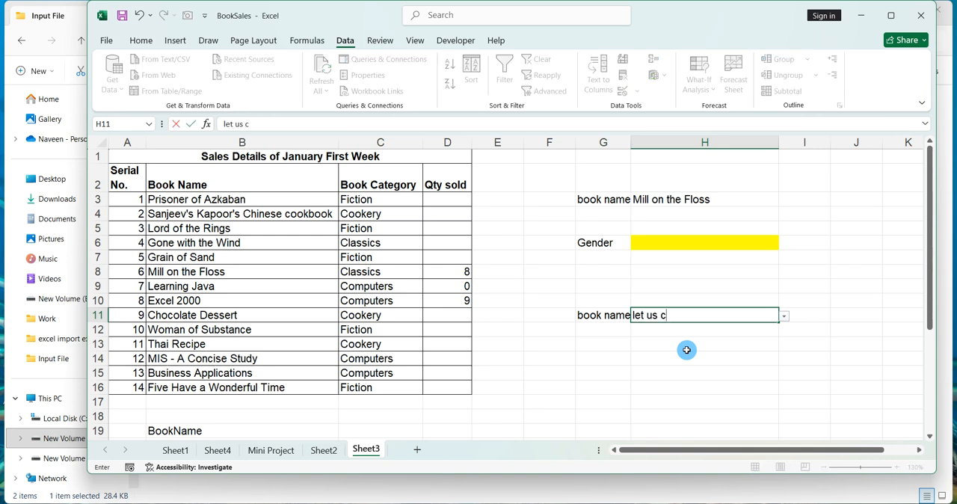
key(Return)
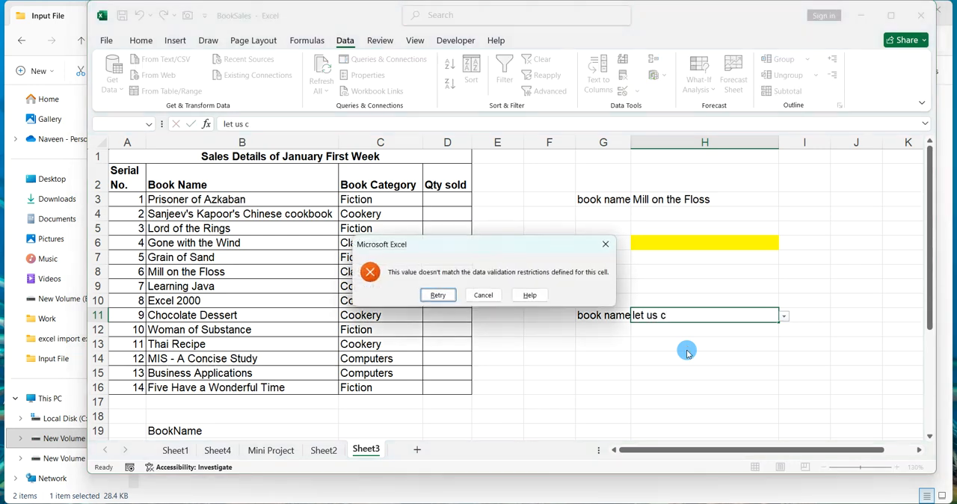
Dismiss the validation error and enter excel 2000 in H11 instead.
key(Return)
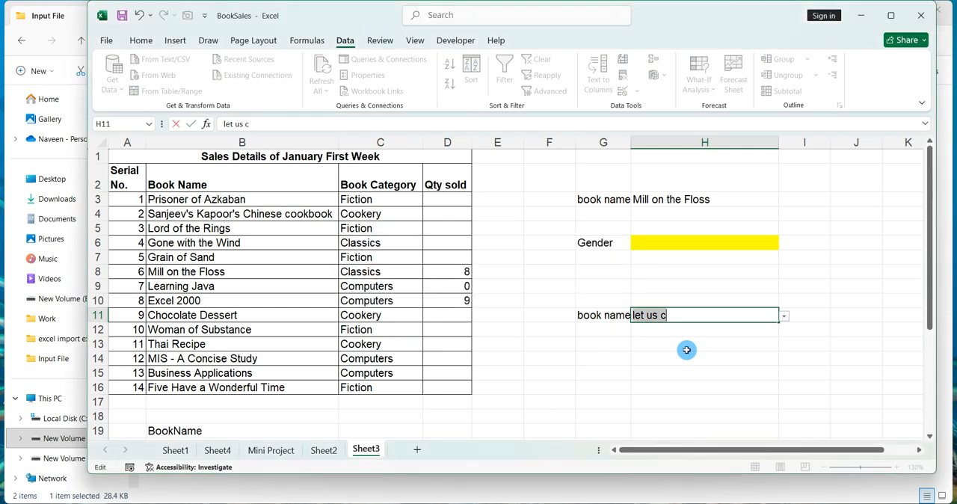
text(excel)
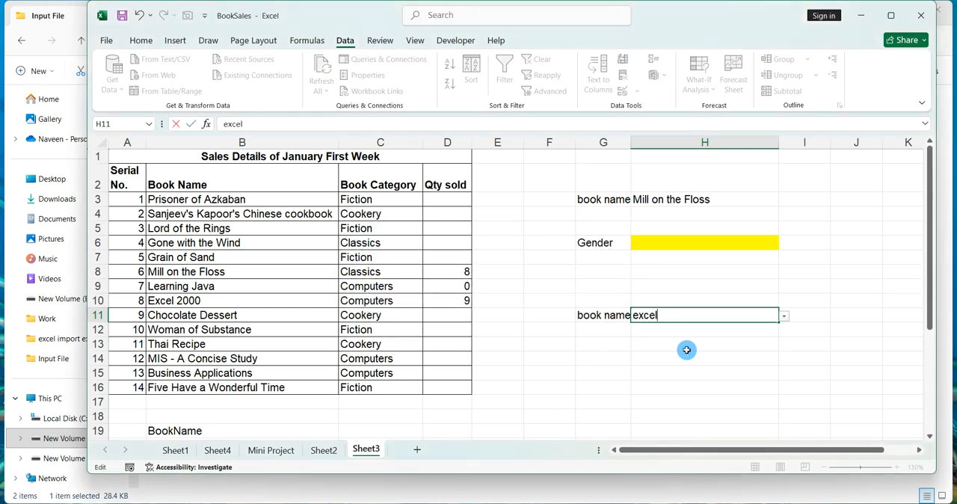
text( 2000)
key(Return)
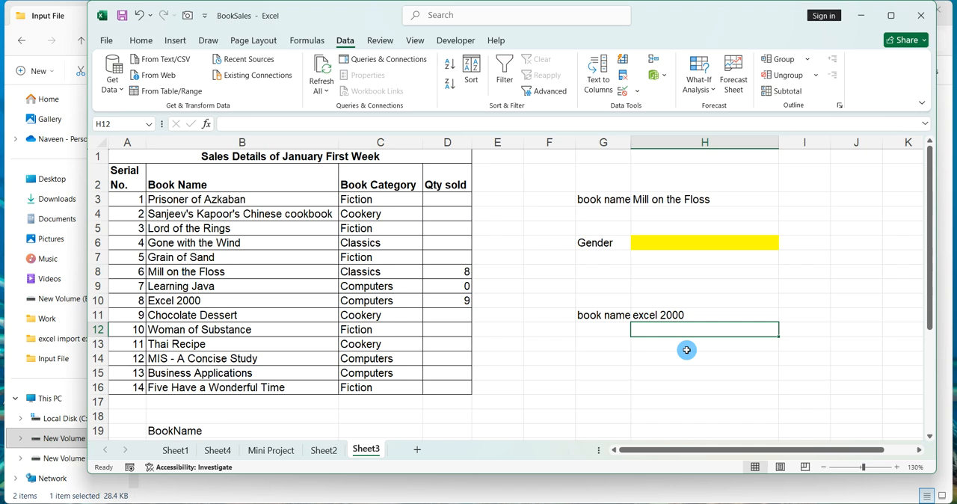
Enter the label Gender in G14.
text(m)
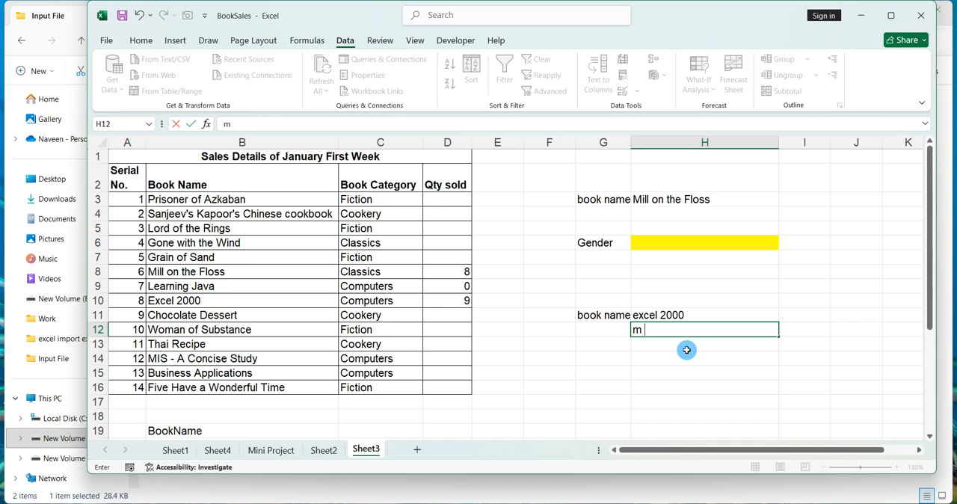
key(BackSpace)
click(621, 356)
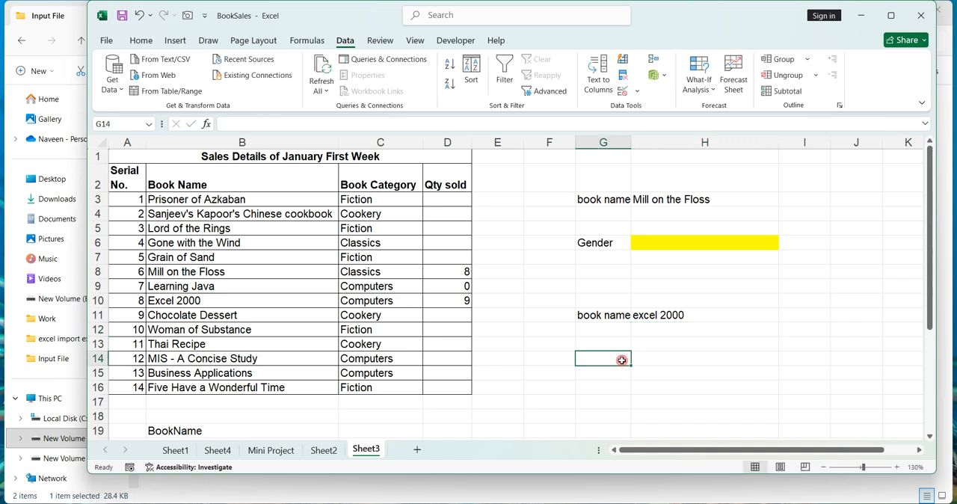
scroll(615, 371, down, 1)
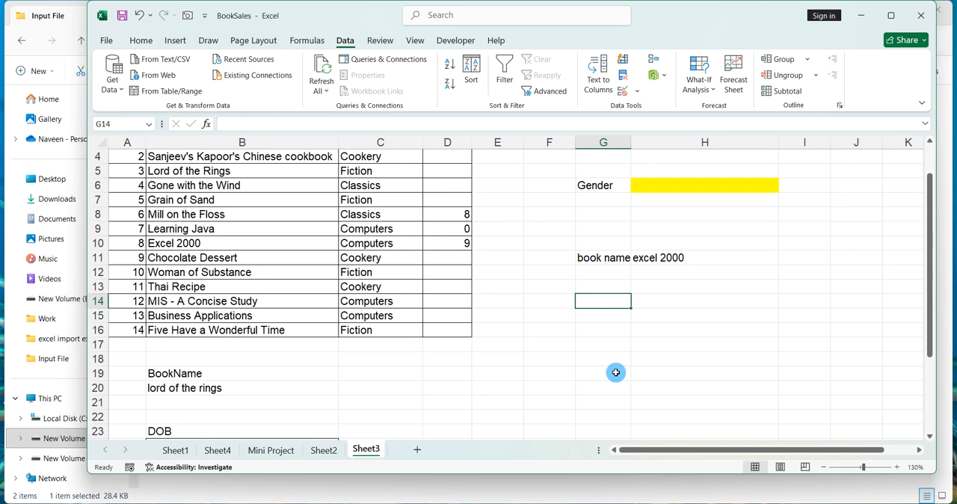
text(Gender)
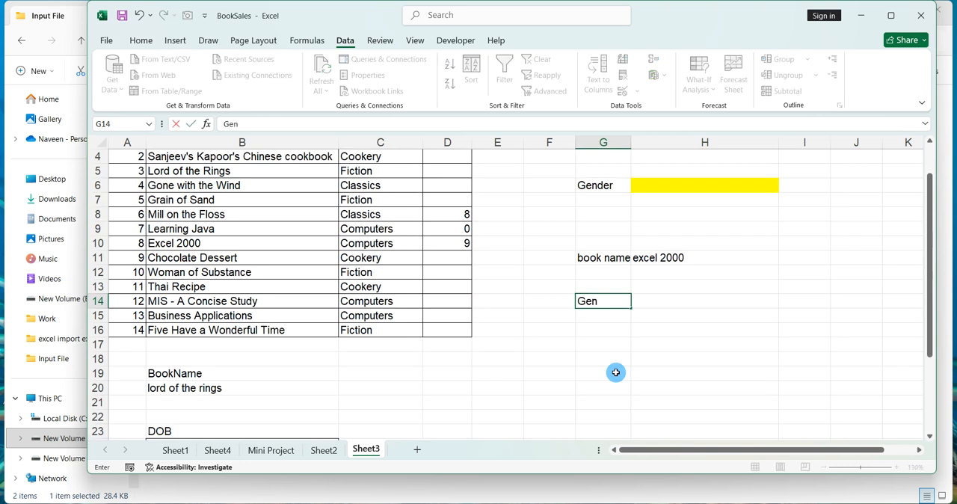
click(649, 303)
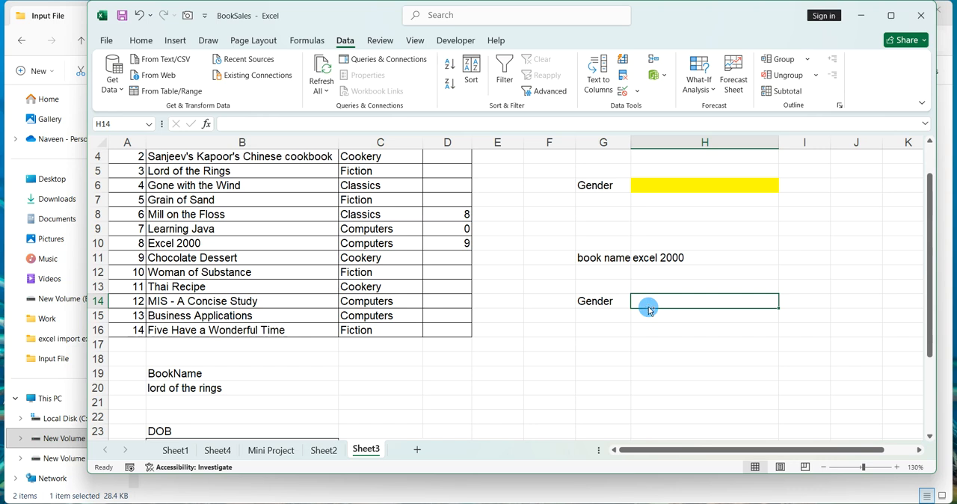
Enter the options Male and Female in J7 and J8.
click(553, 287)
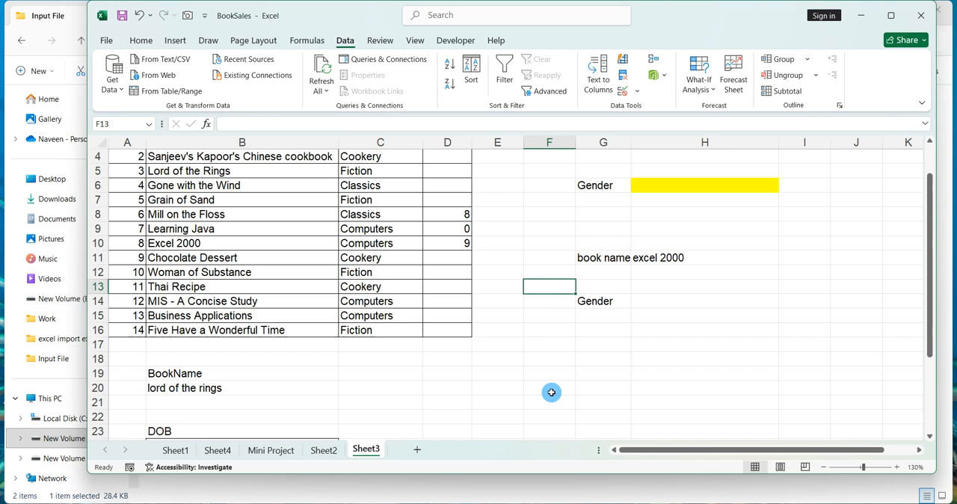
click(640, 305)
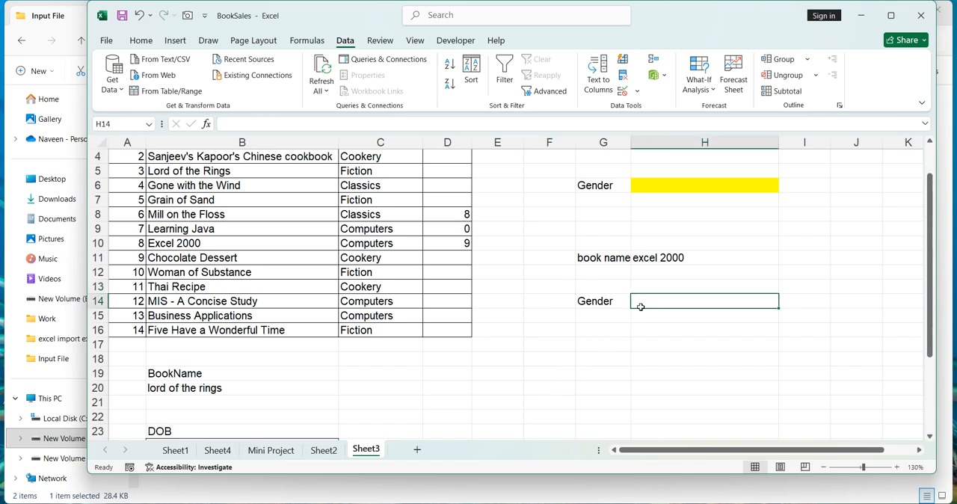
click(839, 201)
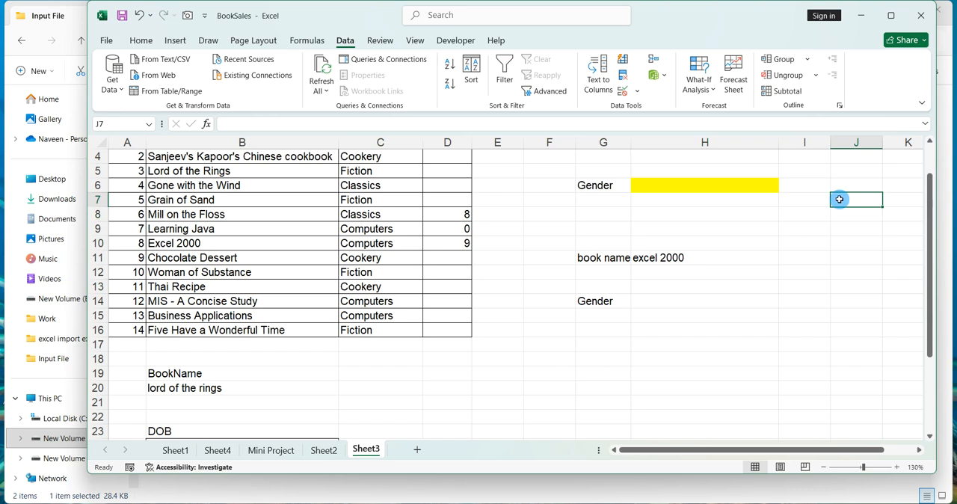
text(Male)
key(Return)
text(Female)
key(Return)
Add a List validation to H14 using J7 to J8 as the source.
click(730, 299)
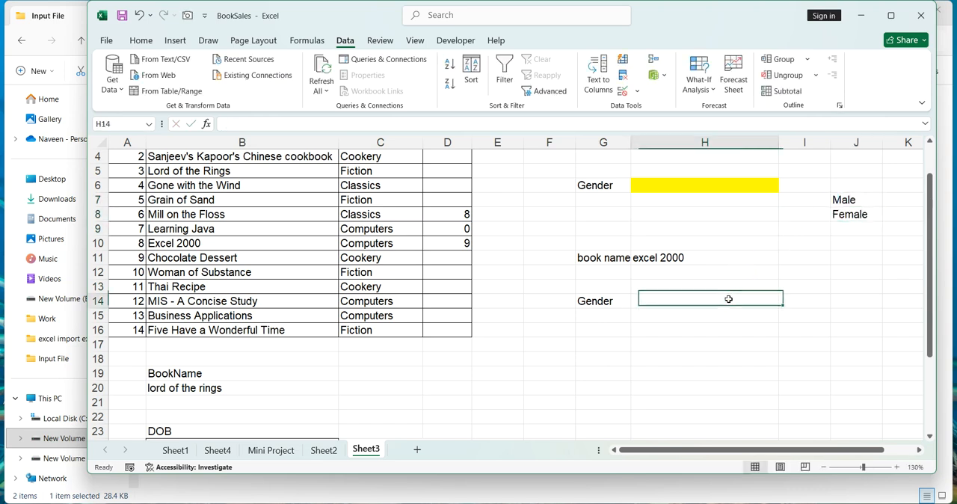
click(636, 92)
click(637, 110)
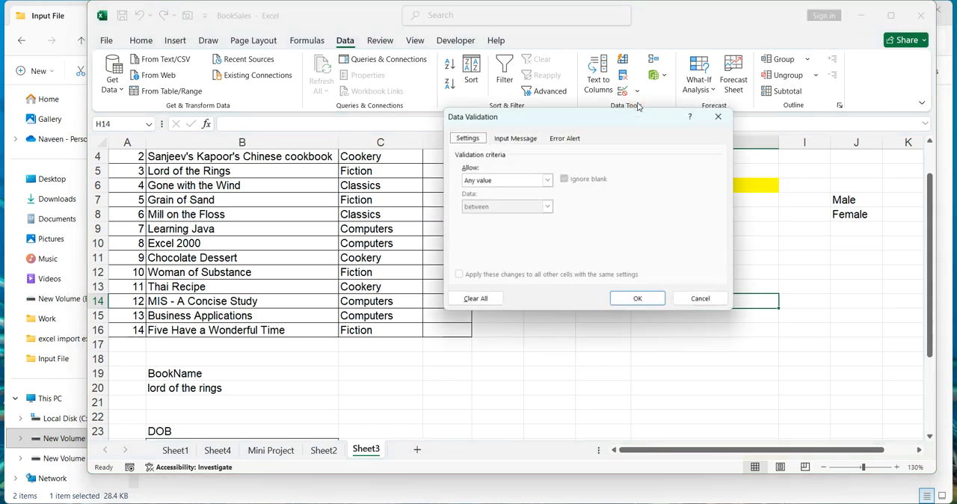
click(510, 180)
click(484, 216)
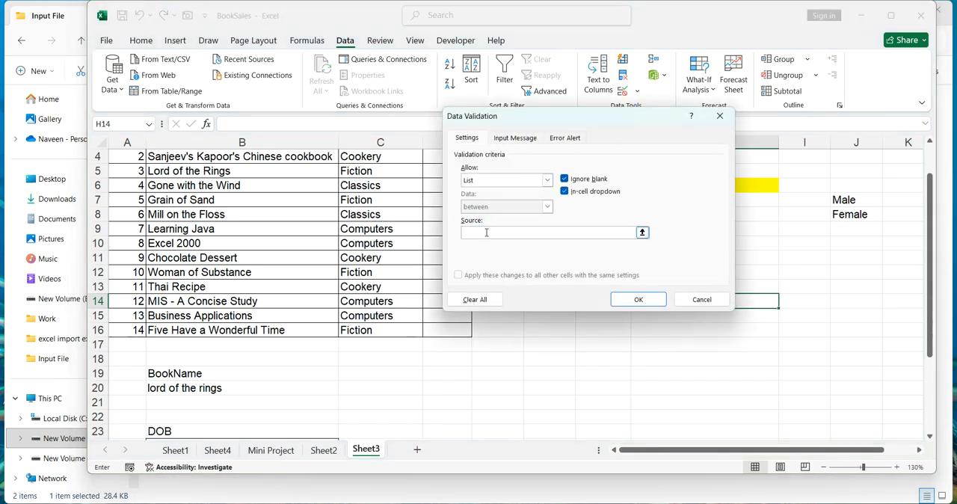
drag(837, 201, 848, 212)
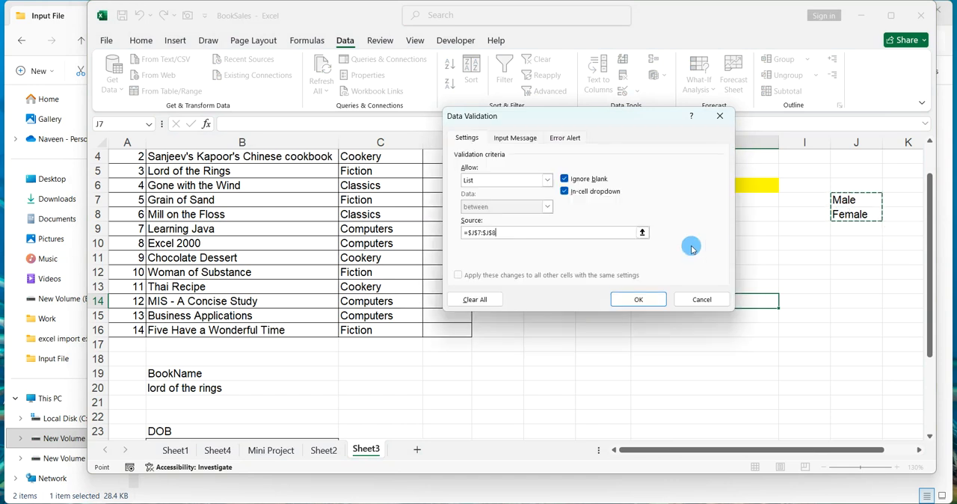
click(644, 296)
Test the H14 list by entering Male.
text(Male)
key(Return)
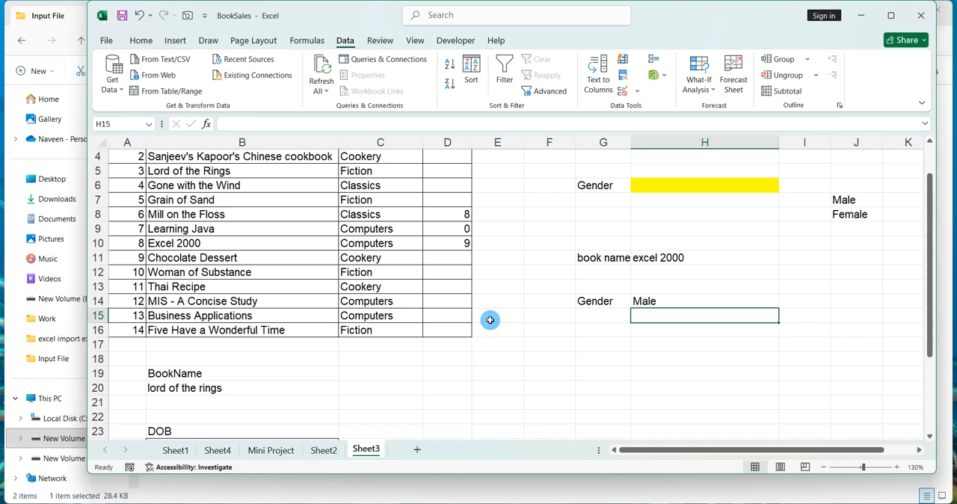
click(607, 348)
scroll(606, 348, down, 2)
scroll(606, 348, up, 1)
scroll(564, 352, down, 7)
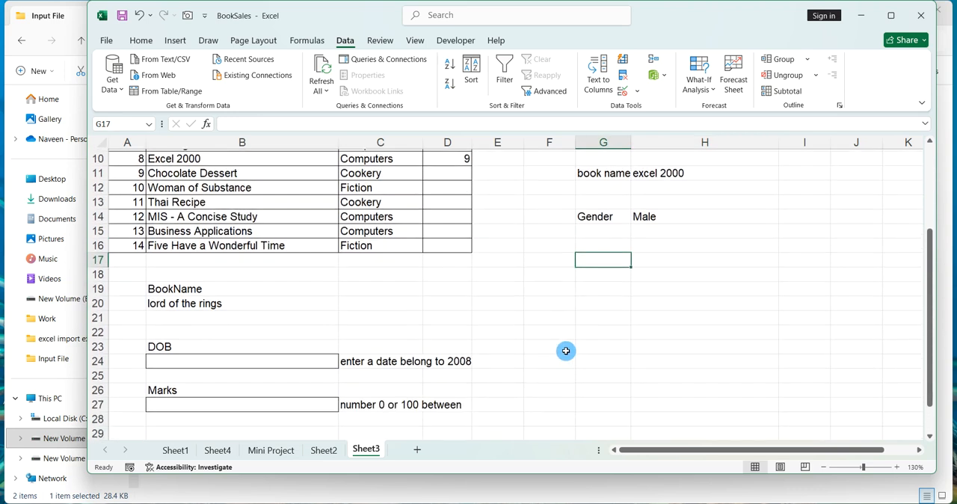
scroll(565, 351, up, 4)
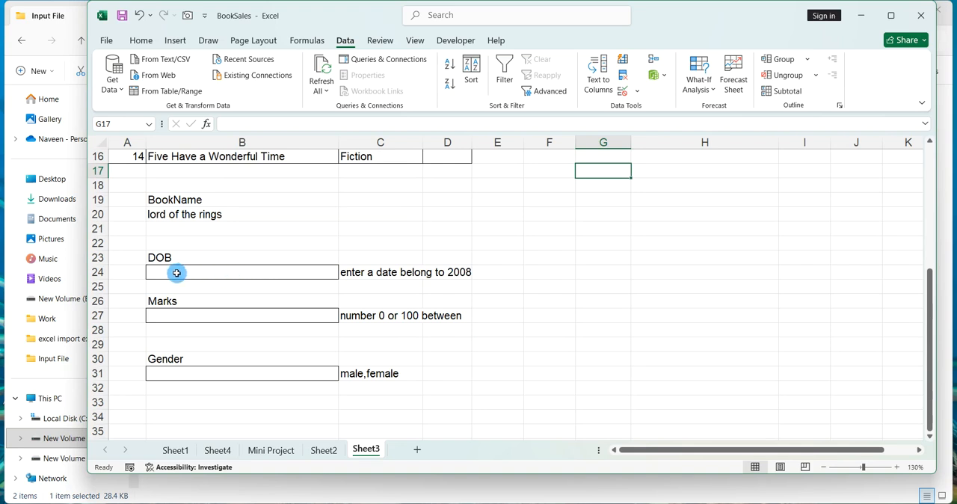
Examine the DOB, Marks and Gender entry cells and their rule notes in rows 23 to 31.
click(298, 273)
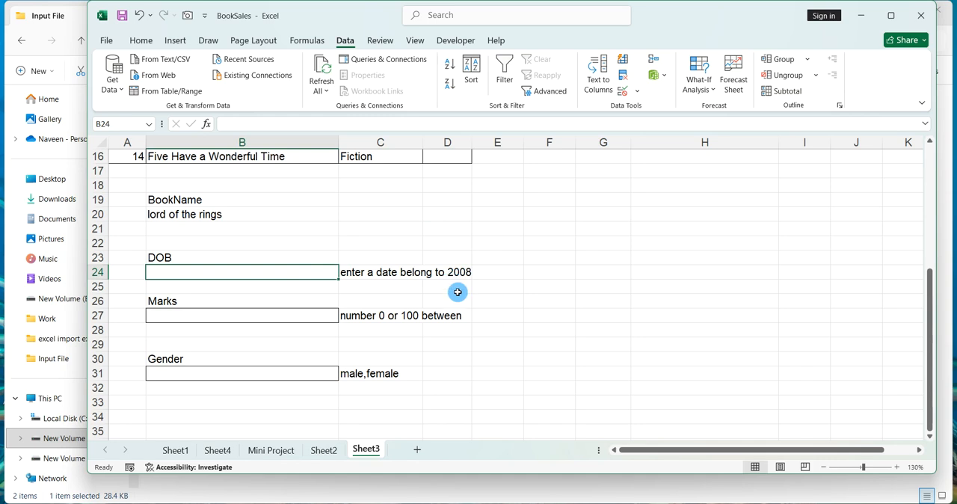
click(898, 467)
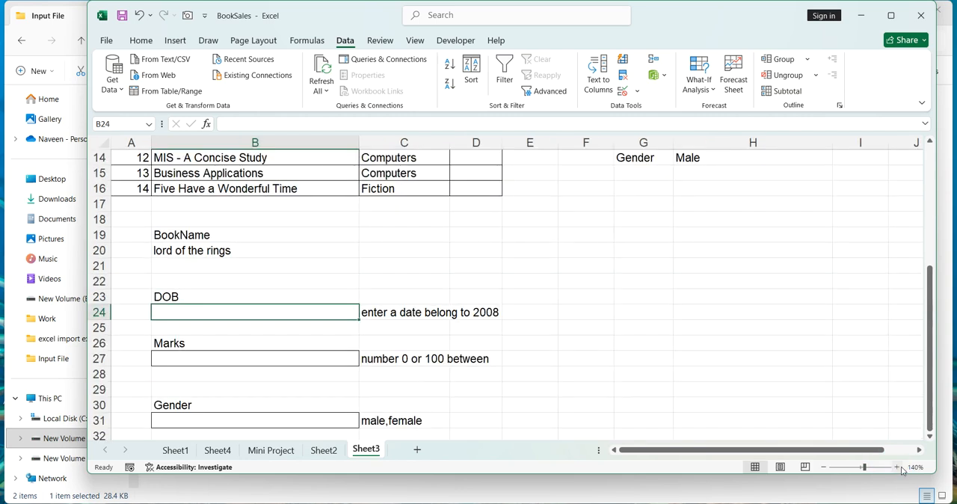
click(900, 467)
click(642, 449)
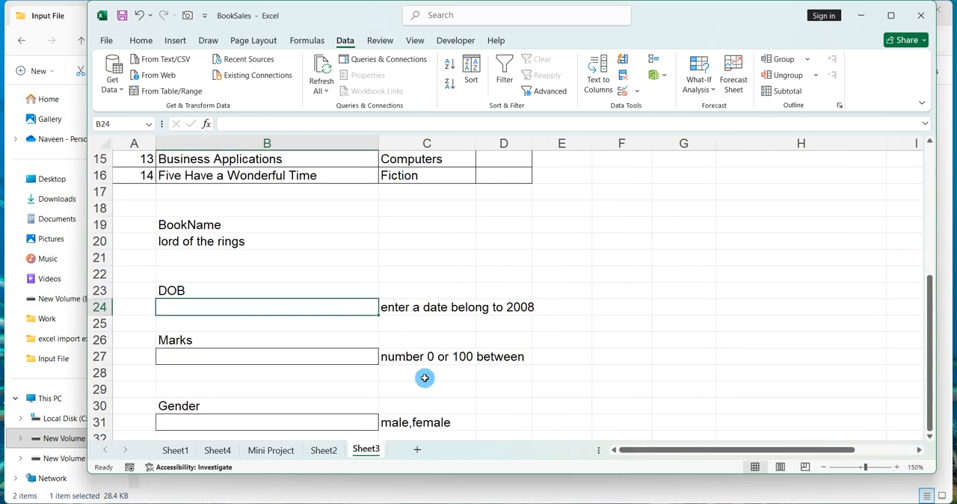
double_click(354, 308)
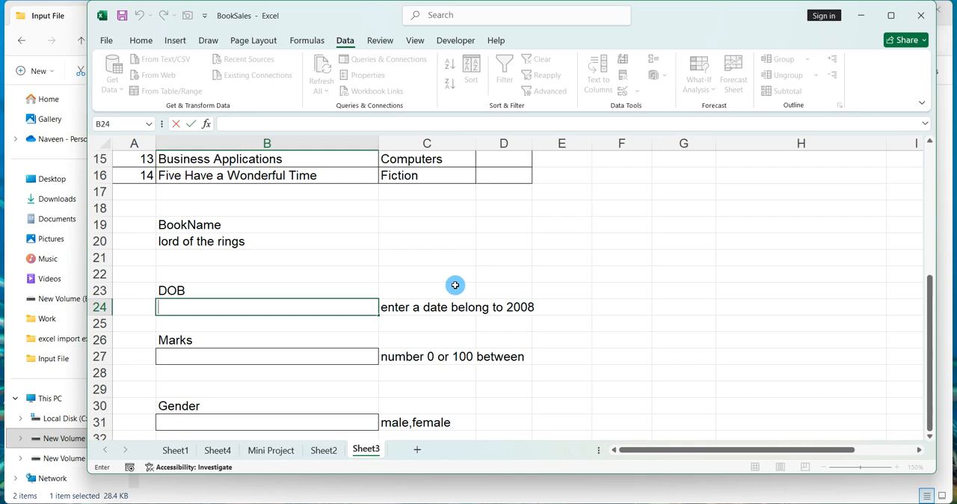
key(Escape)
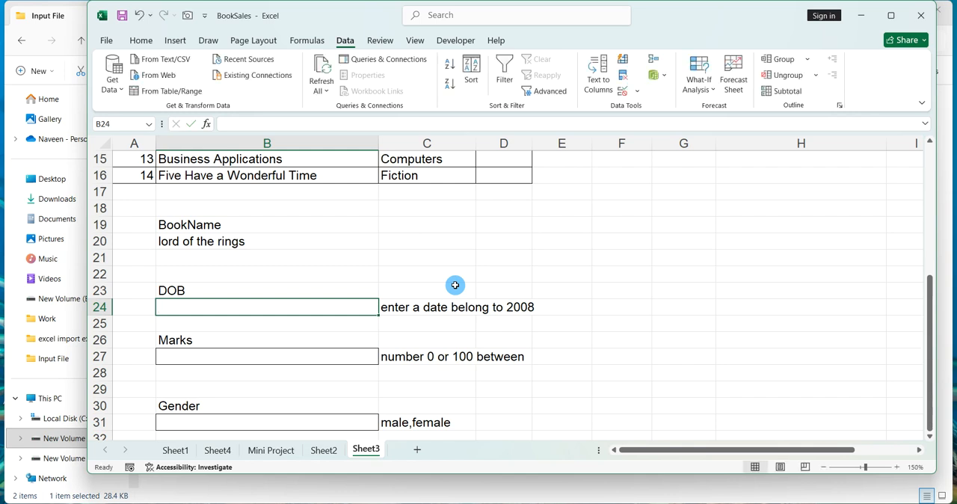
click(348, 353)
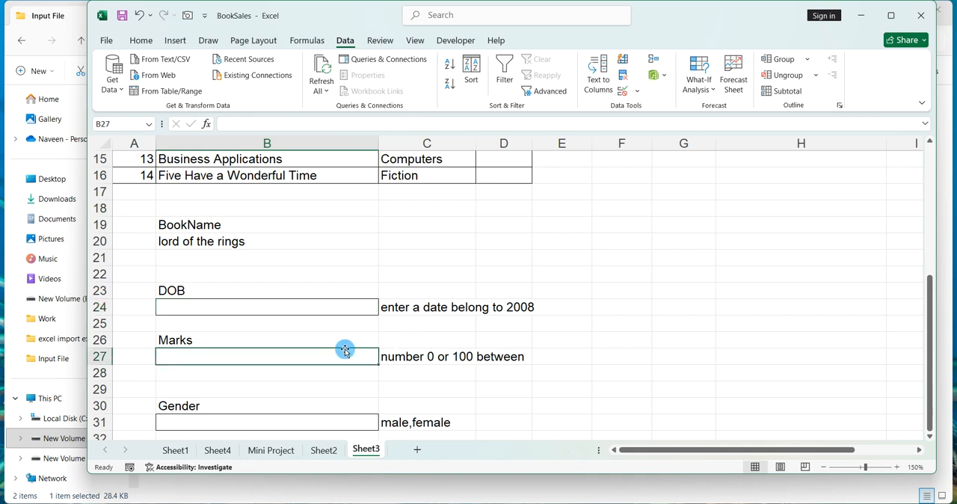
scroll(345, 350, down, 1)
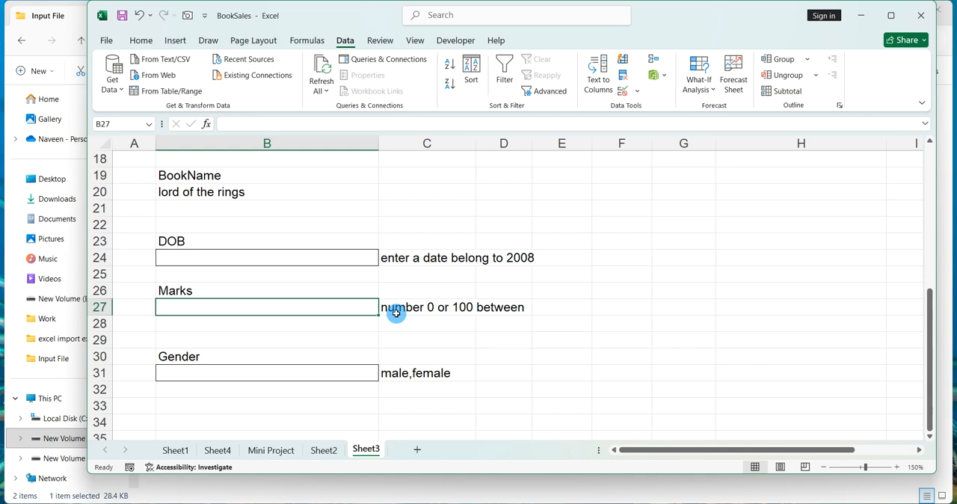
Add a Whole number validation to B27 allowing values between 0 and 100.
click(364, 307)
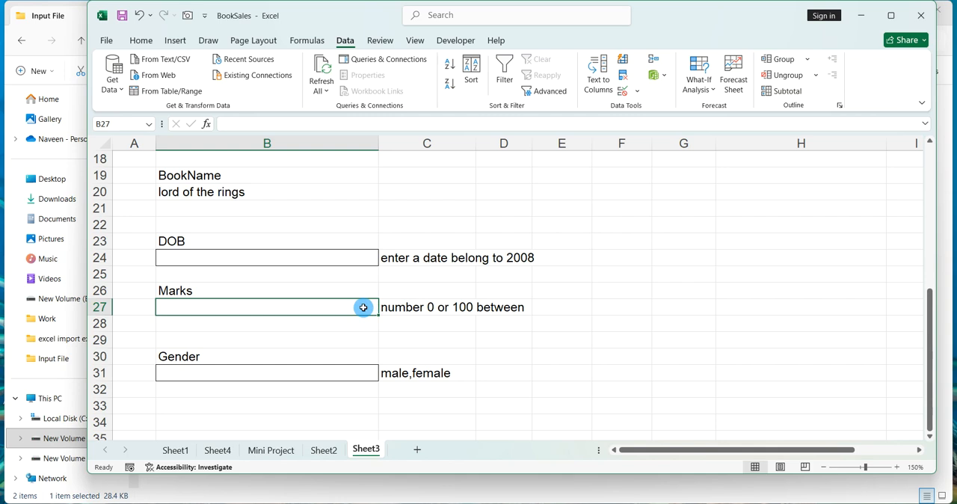
scroll(404, 310, up, 6)
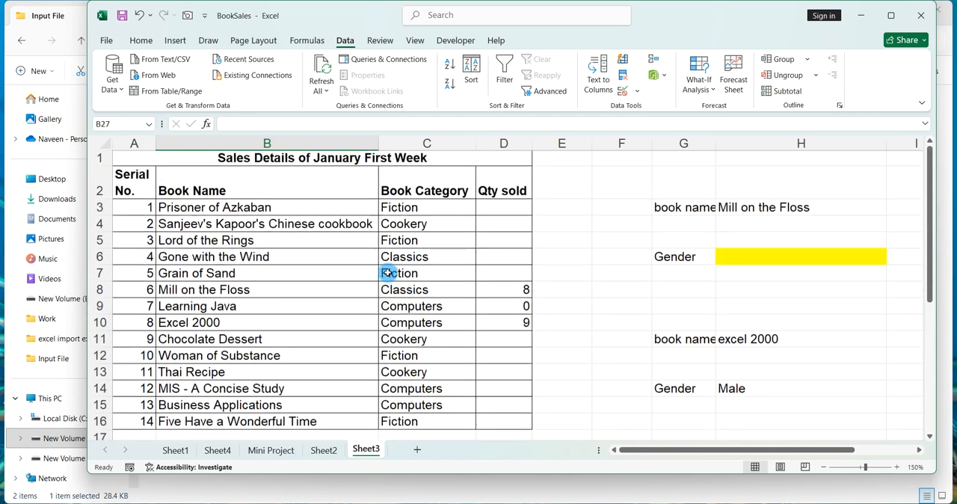
scroll(389, 274, down, 5)
scroll(388, 273, down, 3)
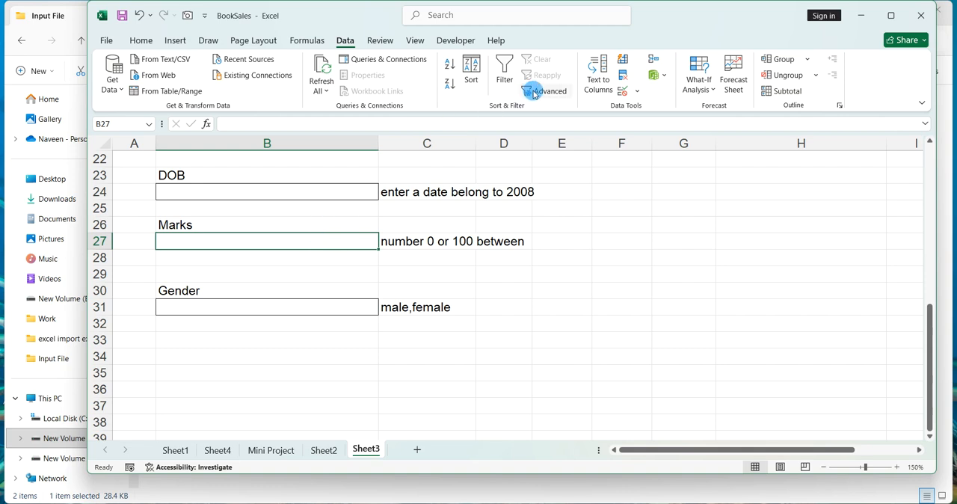
click(626, 90)
click(635, 109)
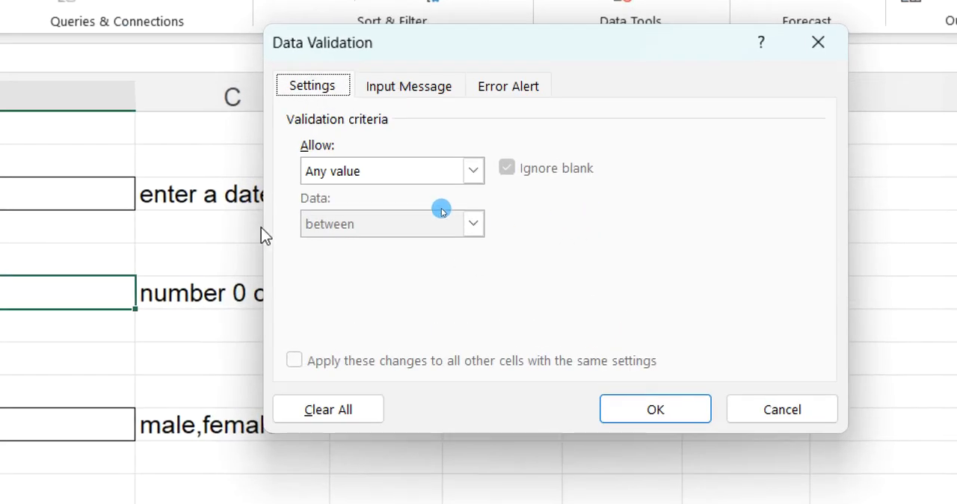
click(479, 172)
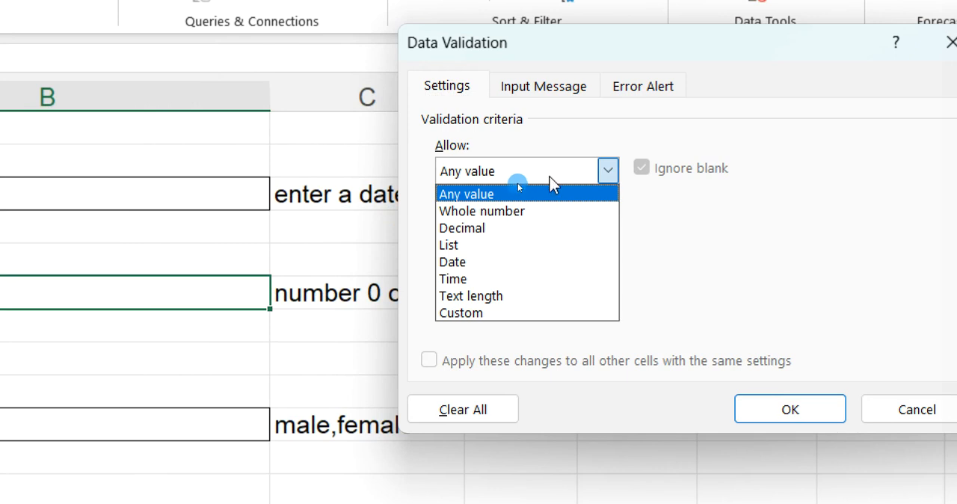
click(512, 194)
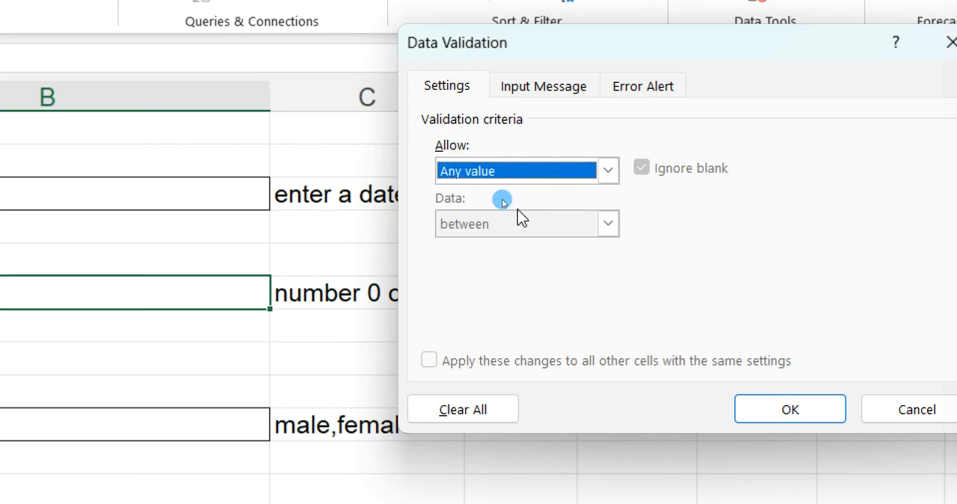
click(508, 170)
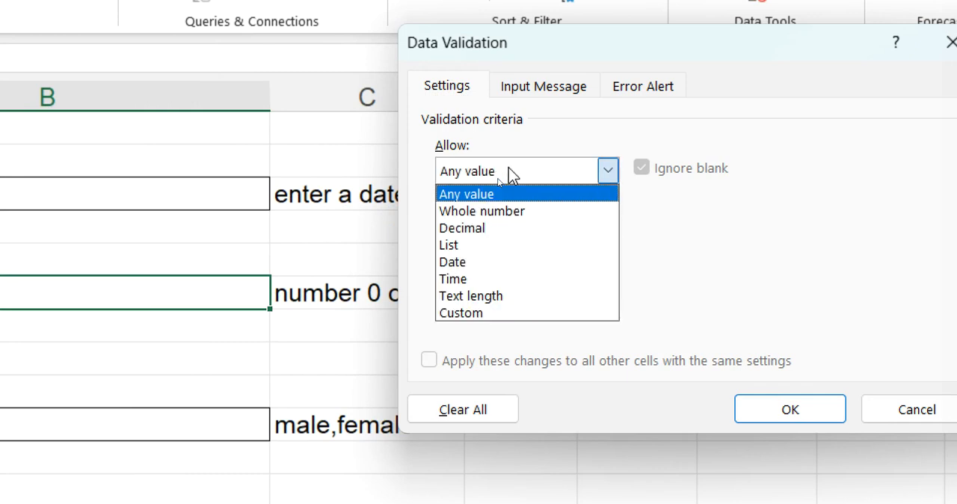
click(506, 211)
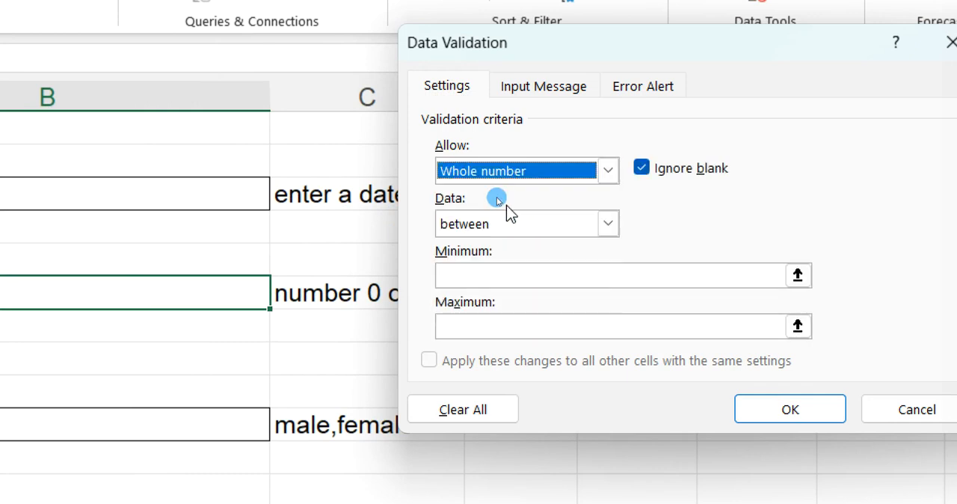
click(519, 281)
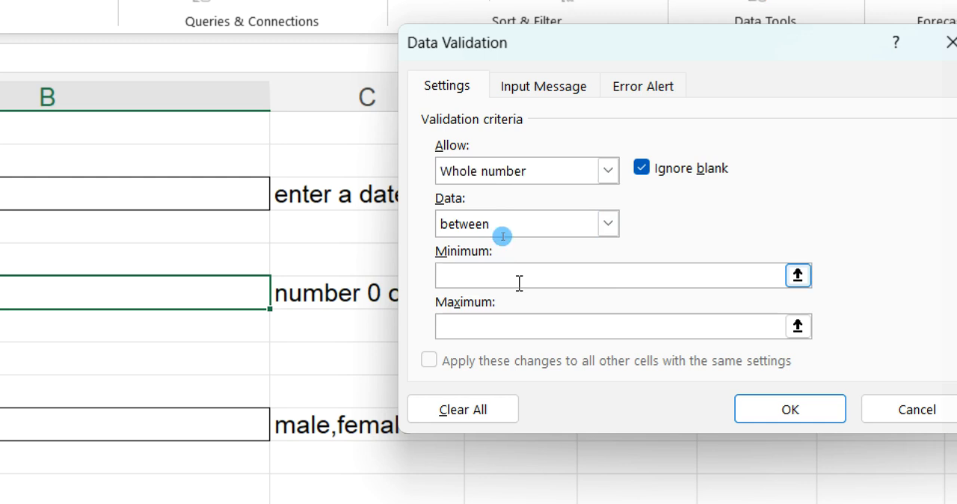
text(0)
click(517, 319)
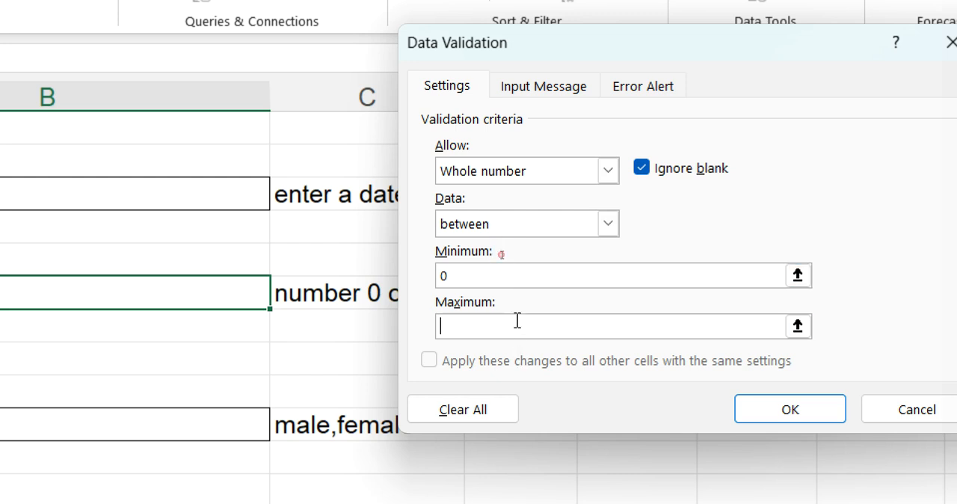
text(100)
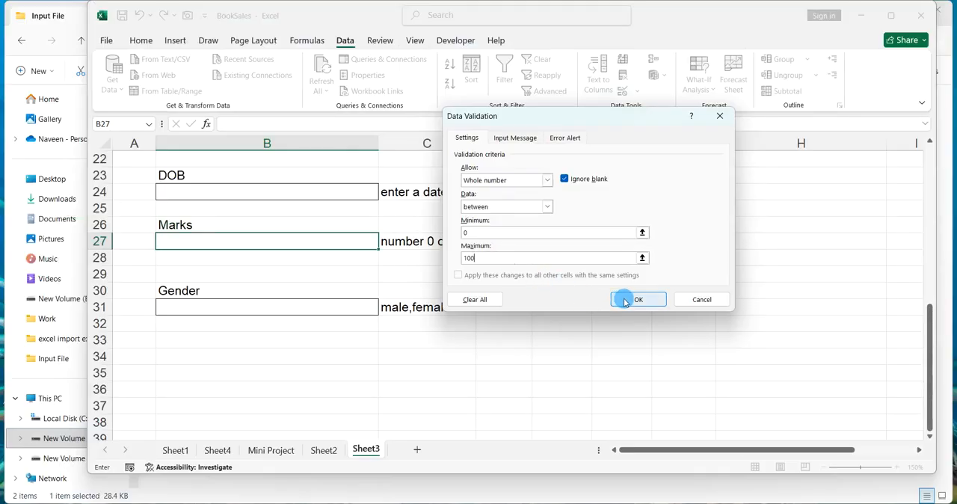
click(624, 300)
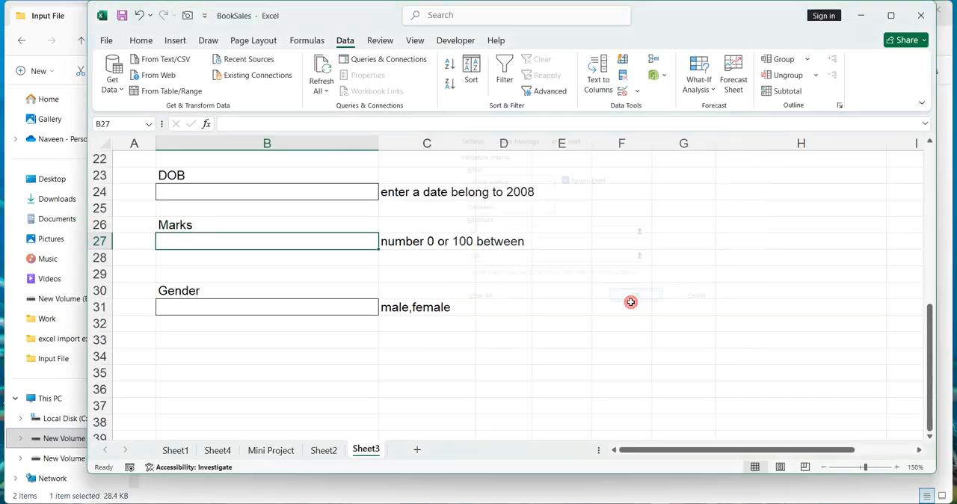
Test the Marks rule in B27 by entering 89, then trying 989 and cancelling the rejected entry.
text(89)
key(Return)
click(371, 243)
text(989)
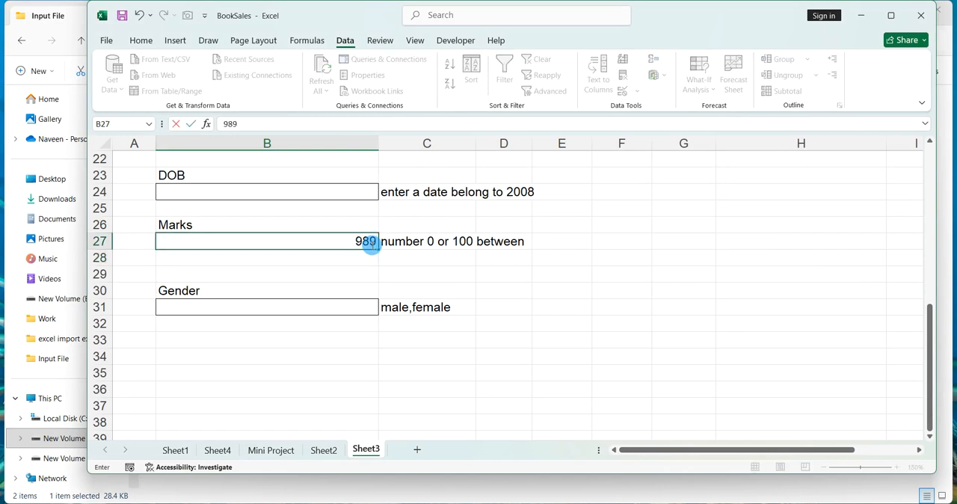
key(Return)
key(Return)
scroll(369, 245, up, 1)
click(326, 233)
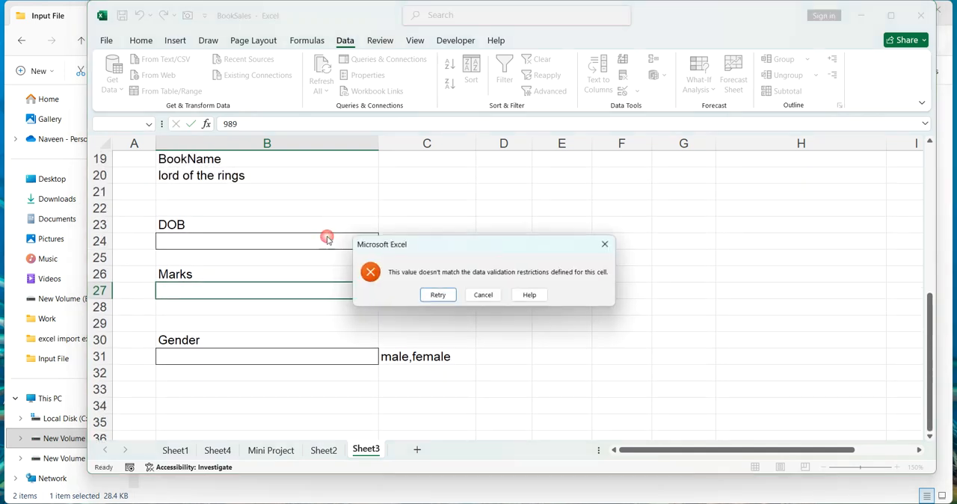
key(Escape)
Add a Date validation to B24 allowing dates between 1-1-2008 and 31-12-2008.
click(332, 240)
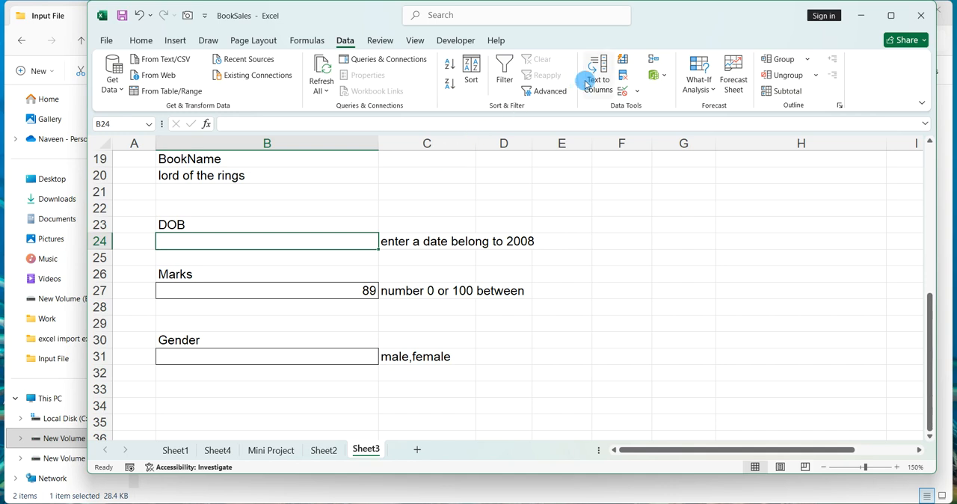
click(636, 91)
click(639, 107)
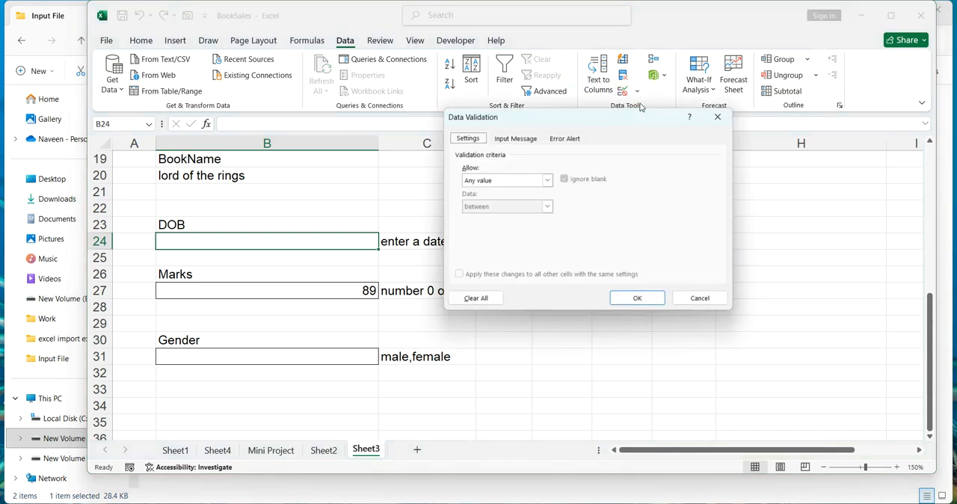
drag(618, 122, 649, 164)
click(650, 164)
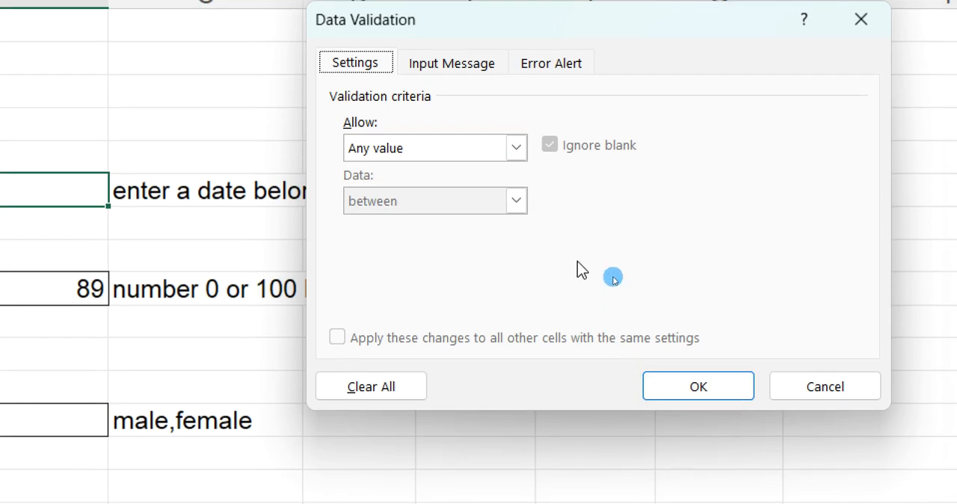
click(516, 148)
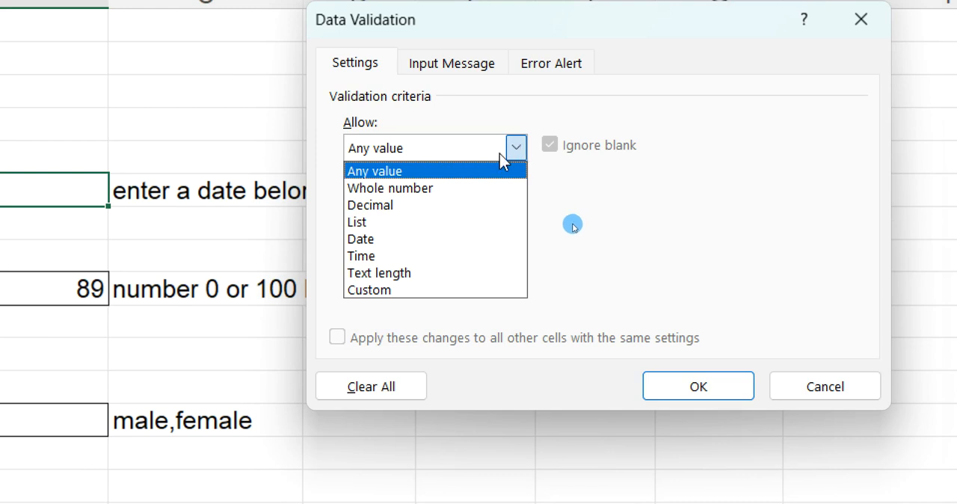
click(437, 239)
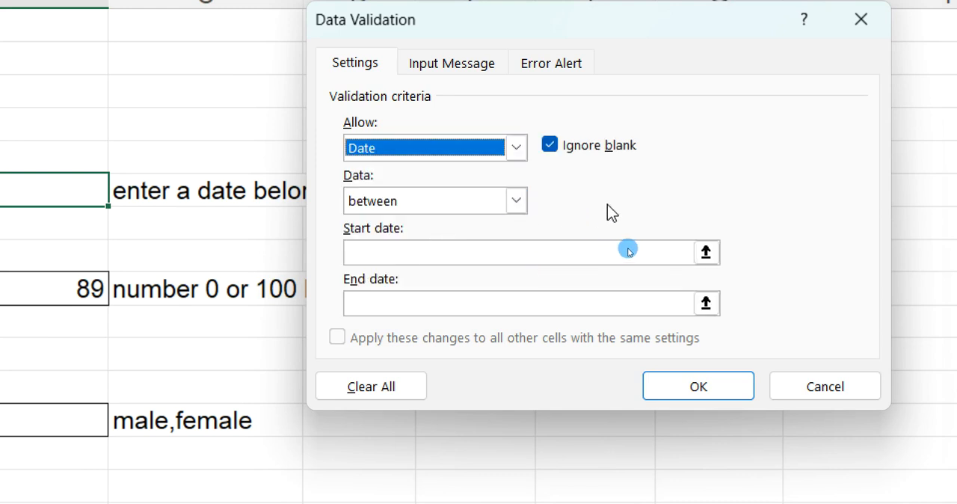
click(572, 258)
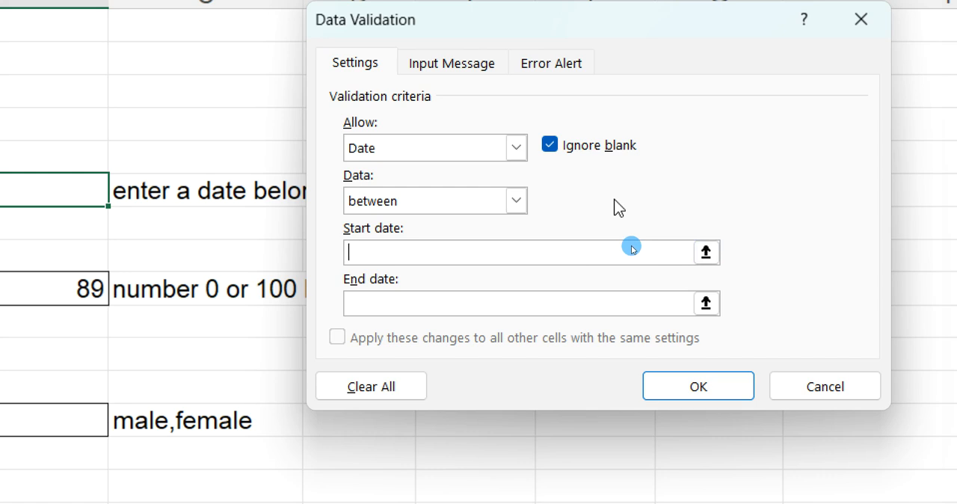
text(2)
key(BackSpace)
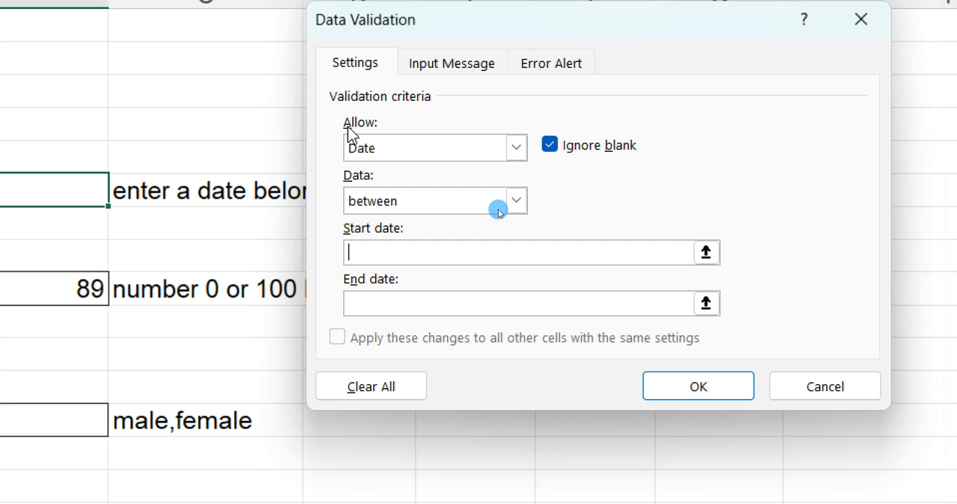
text(31-12-2007)
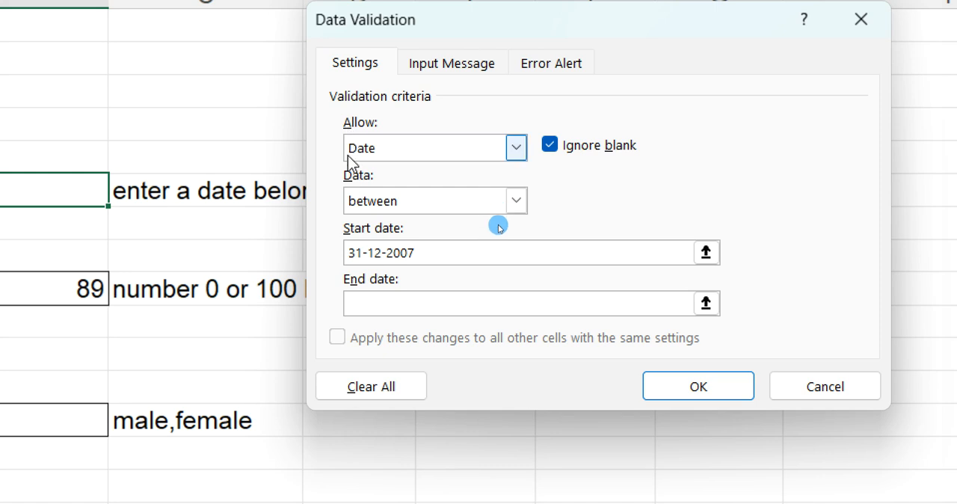
click(378, 300)
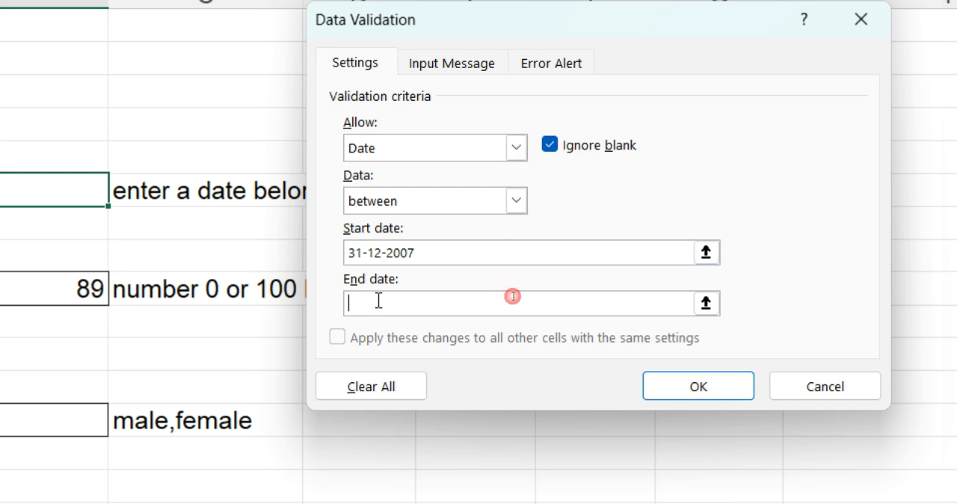
text(31-12-2008)
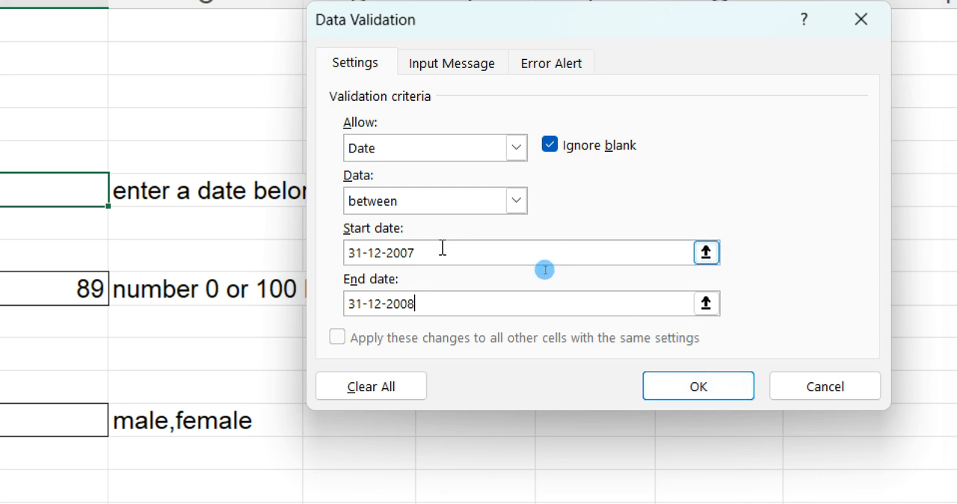
drag(442, 248, 312, 256)
text(1-1-2008)
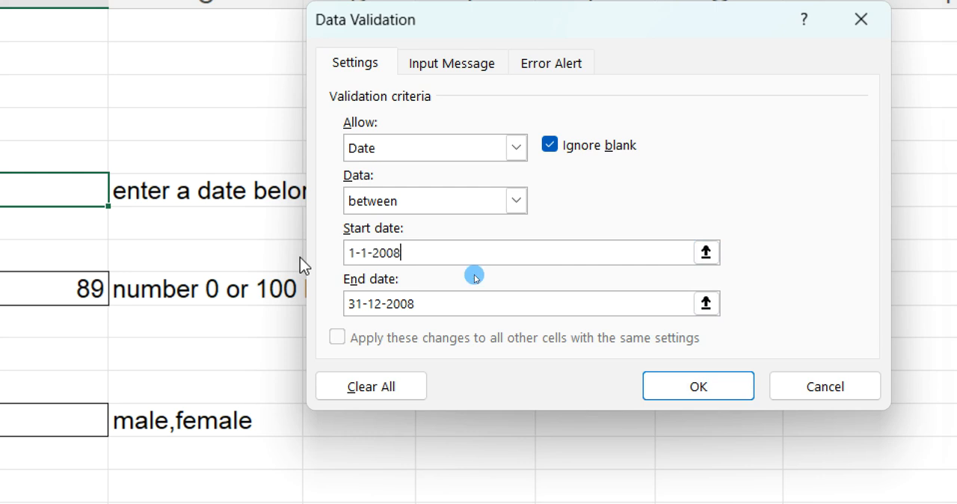
click(671, 395)
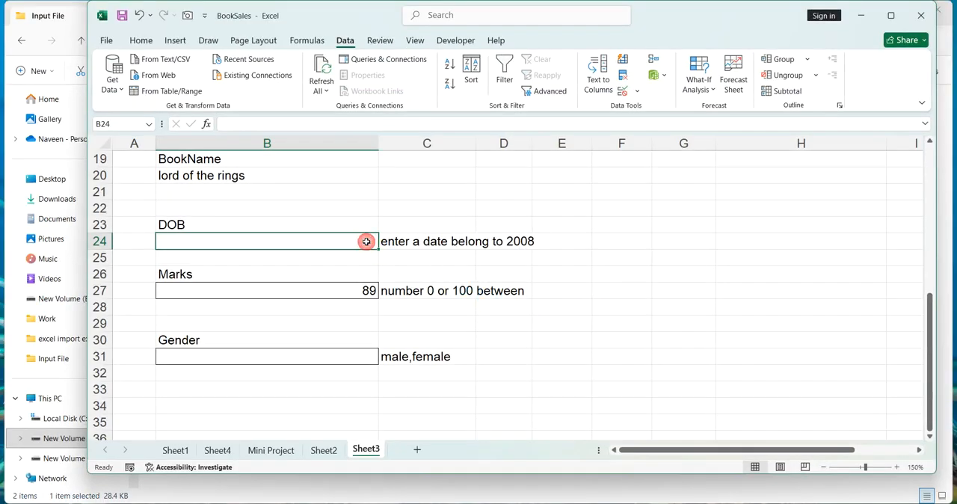
Test the DOB rule by entering =date(2007,3,12) in B24 and retrying the entry.
text(=da)
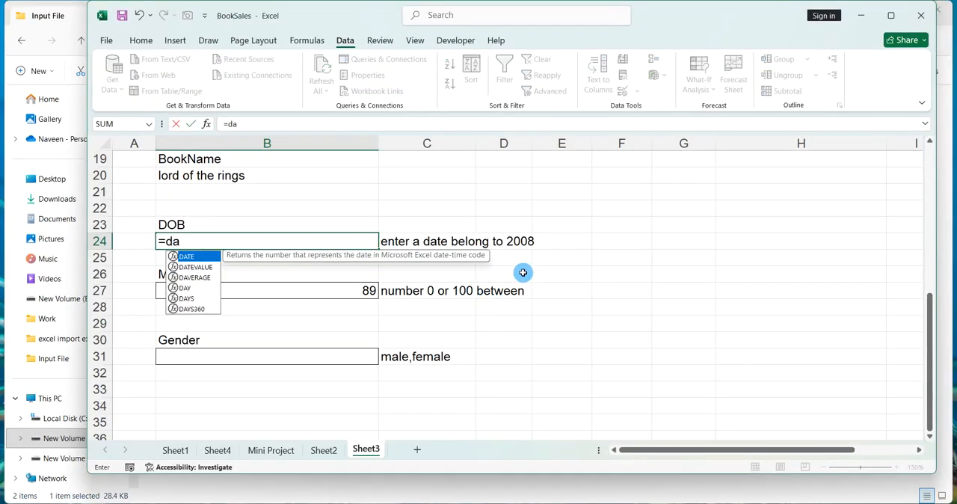
text(te(2007)
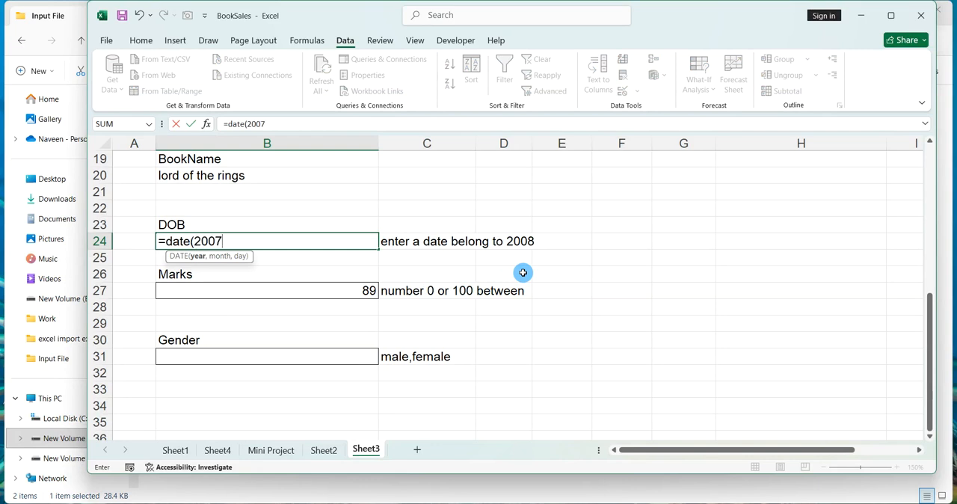
text(,3,12))
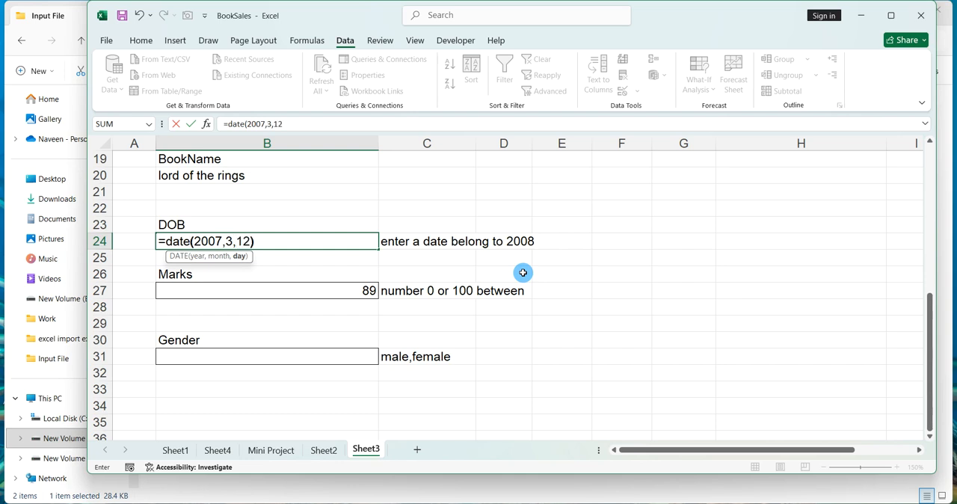
key(Return)
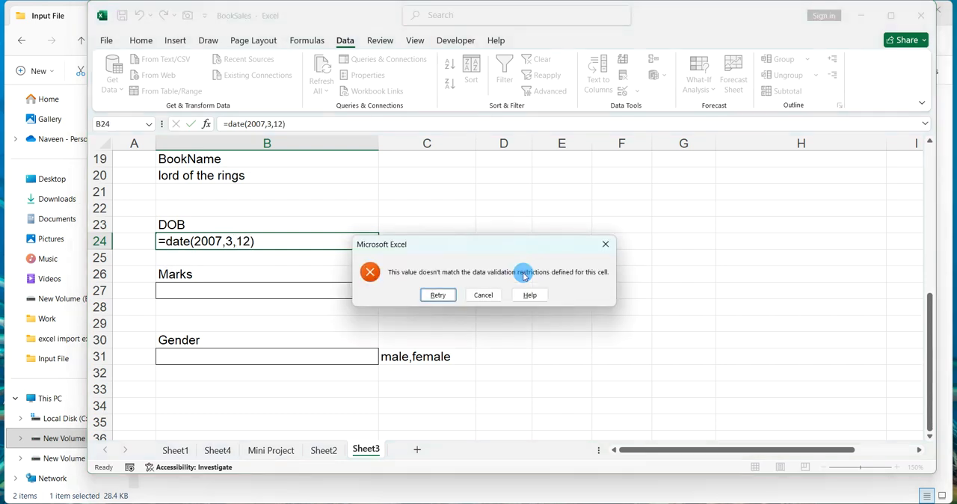
key(Return)
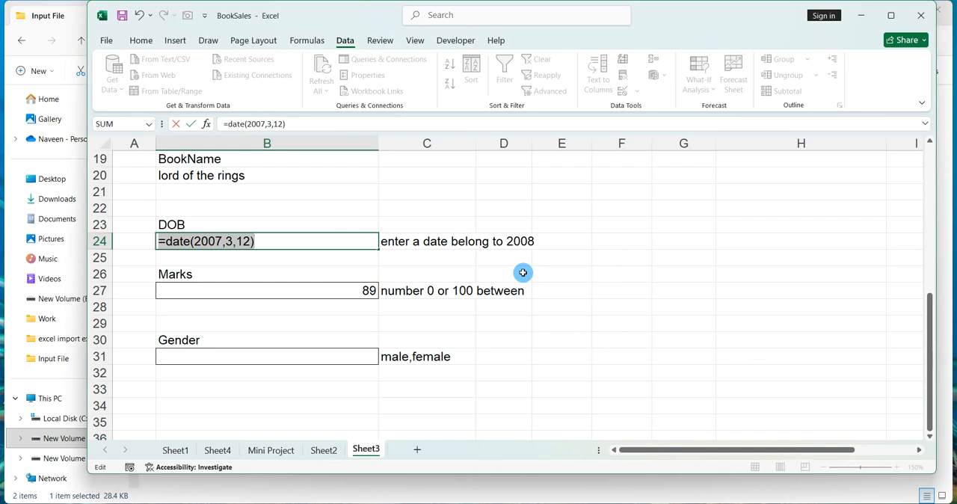
Edit the B24 formula's year to 2008 and commit it.
key(Right)
key(Right)
key(Right)
key(Right)
key(Right)
key(Right)
key(Right)
key(Right)
key(Right)
key(Right)
key(Right)
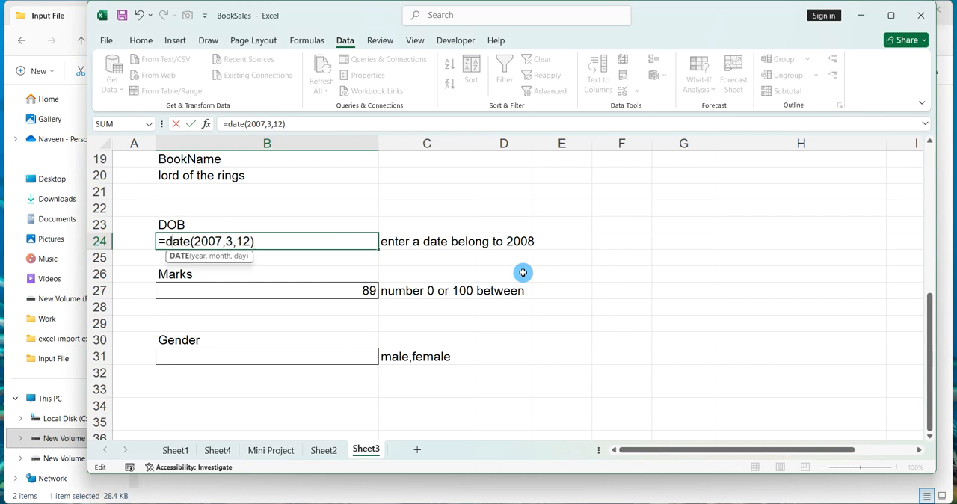
key(Left)
key(BackSpace)
text(8)
key(Return)
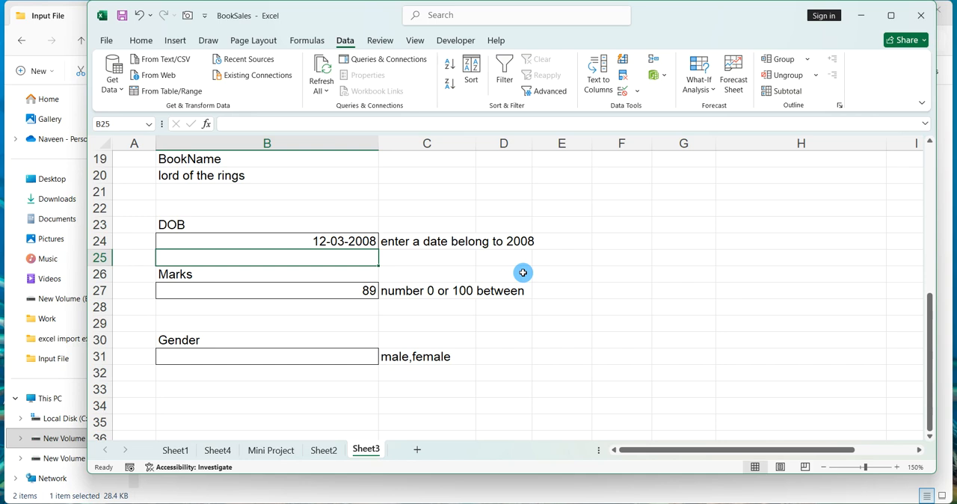
click(576, 263)
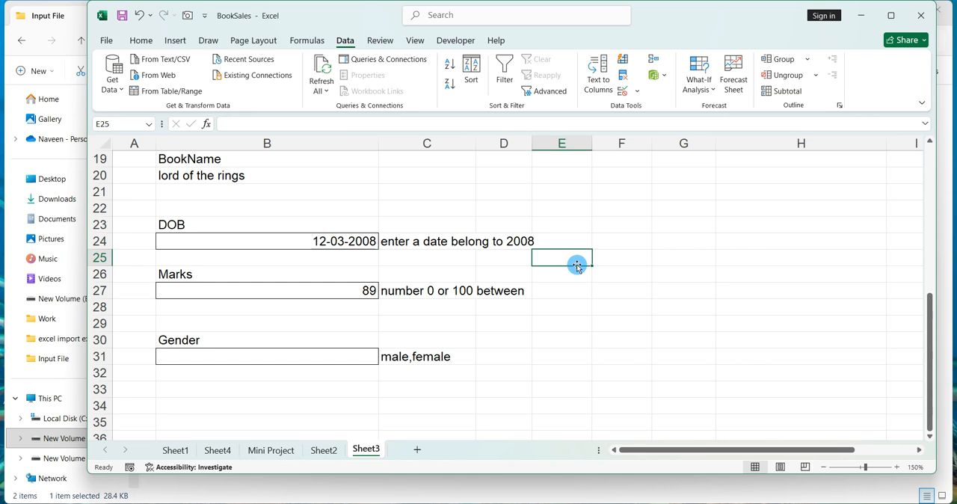
scroll(576, 266, up, 5)
scroll(572, 264, down, 1)
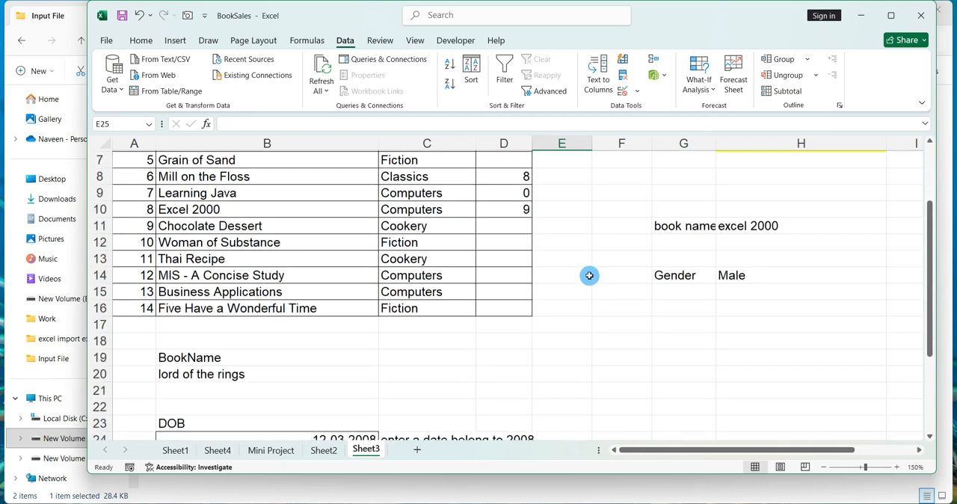
Close the BookSales workbook without saving changes.
scroll(578, 331, down, 4)
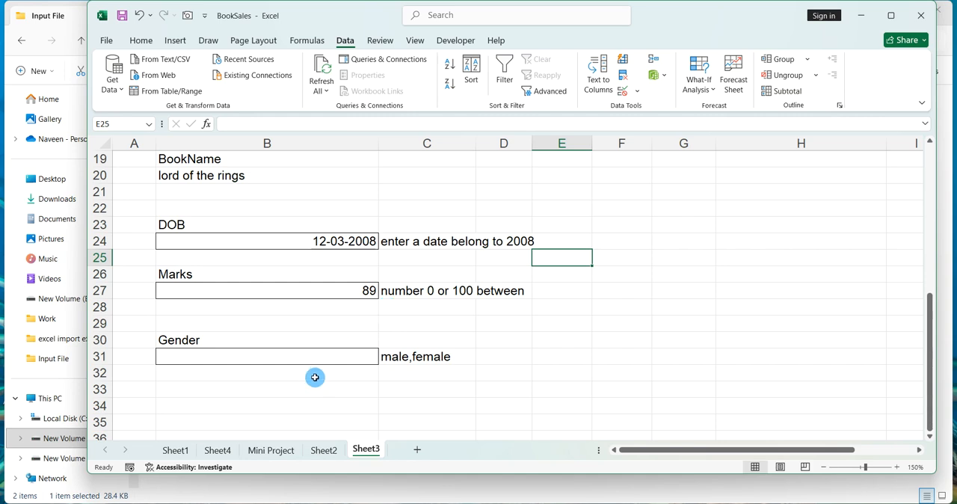
click(498, 373)
scroll(498, 378, up, 4)
scroll(498, 378, down, 3)
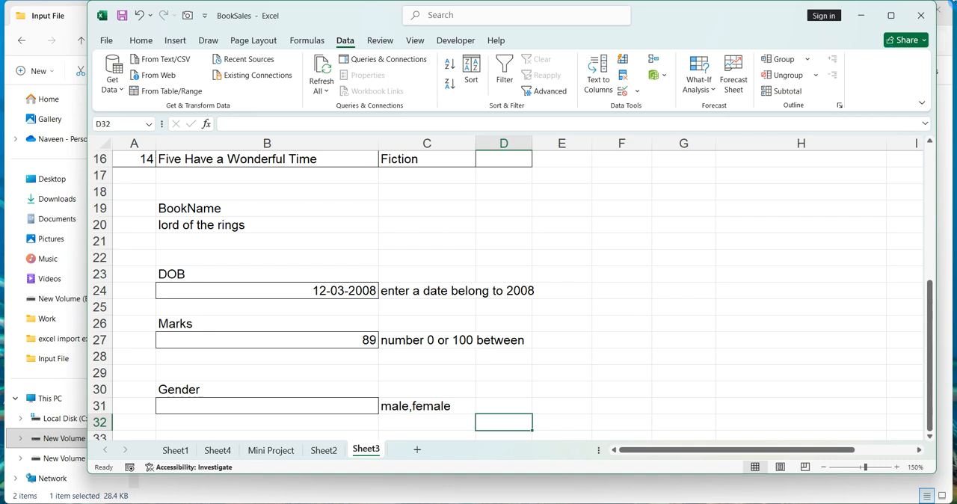
click(922, 12)
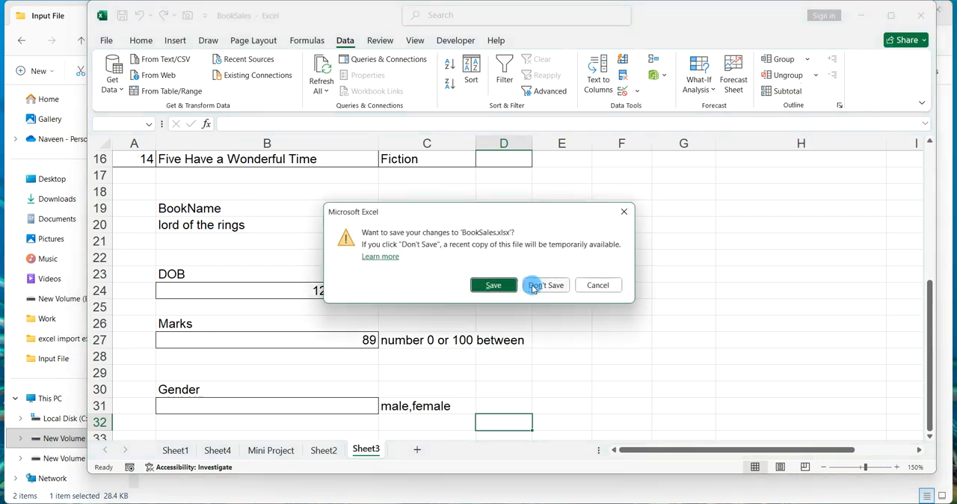
click(532, 284)
Open the SalaryDetails workbook from the Task 1.7 Input File folder.
click(85, 41)
click(86, 44)
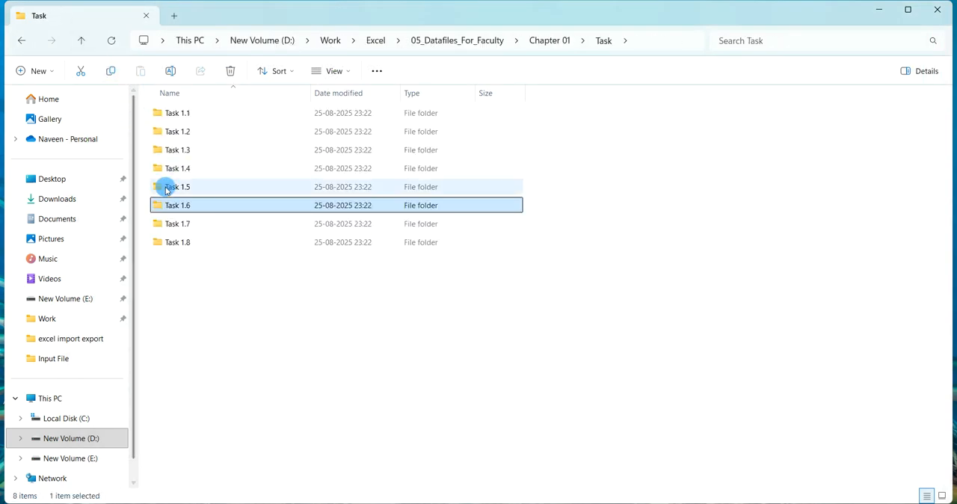
click(184, 224)
double_click(185, 224)
double_click(185, 115)
double_click(188, 116)
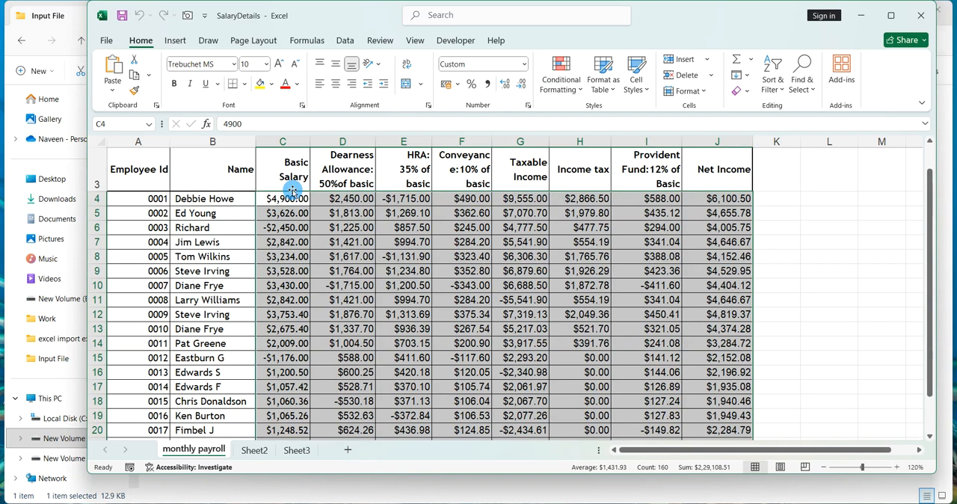
Review the Data Validation notes in Notepad and return to the workbook.
click(364, 285)
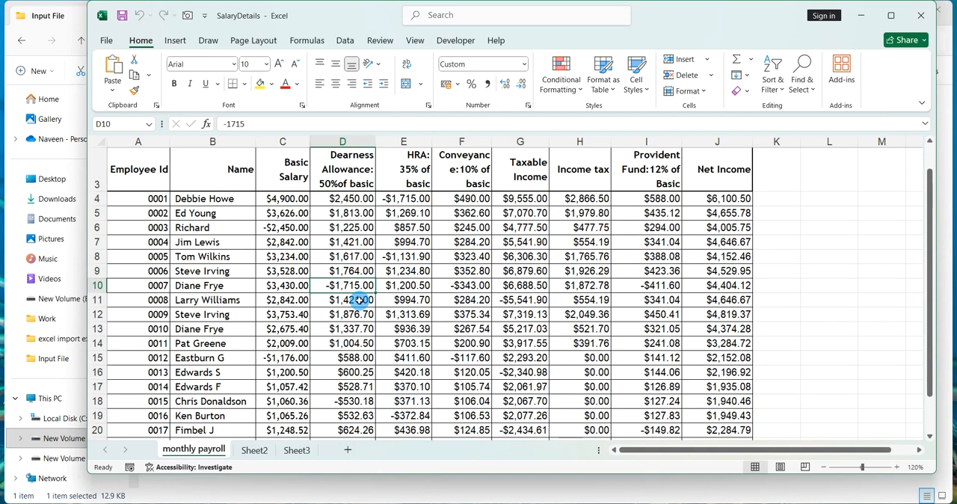
click(671, 502)
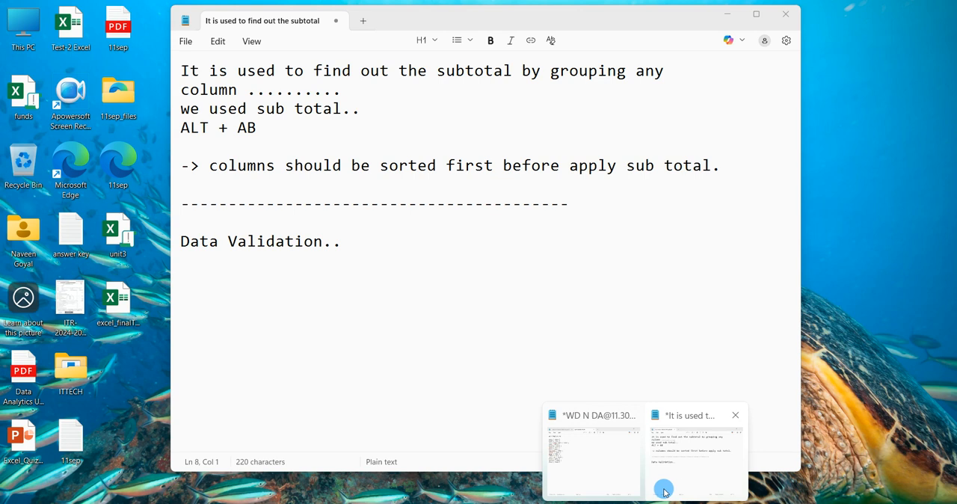
click(671, 485)
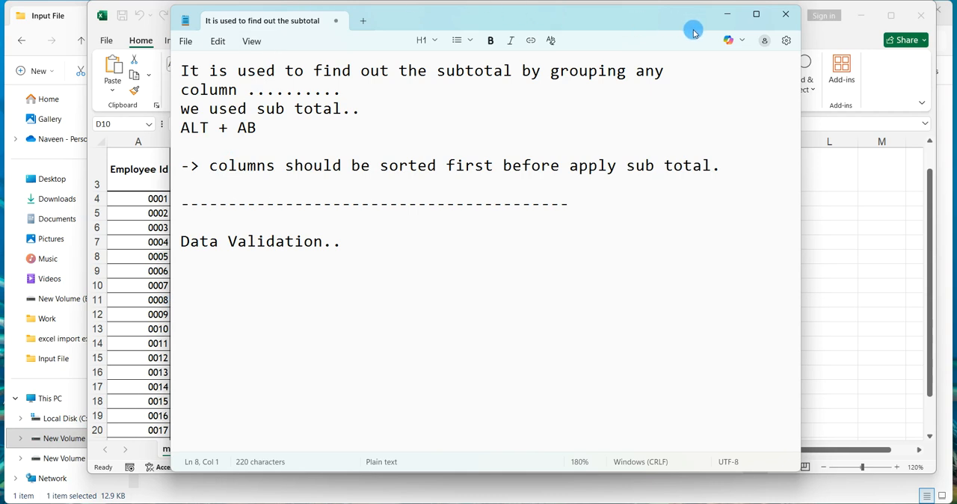
click(727, 14)
click(378, 353)
scroll(377, 353, up, 1)
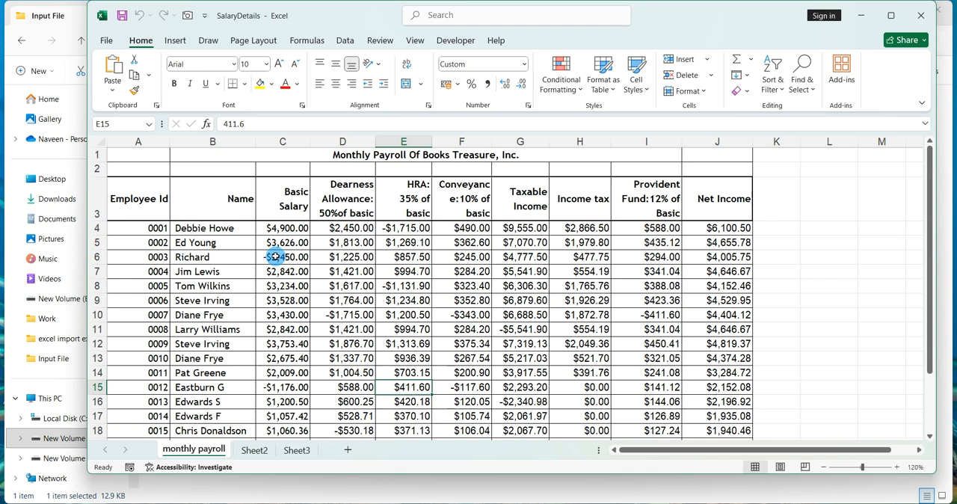
click(314, 242)
scroll(341, 272, down, 3)
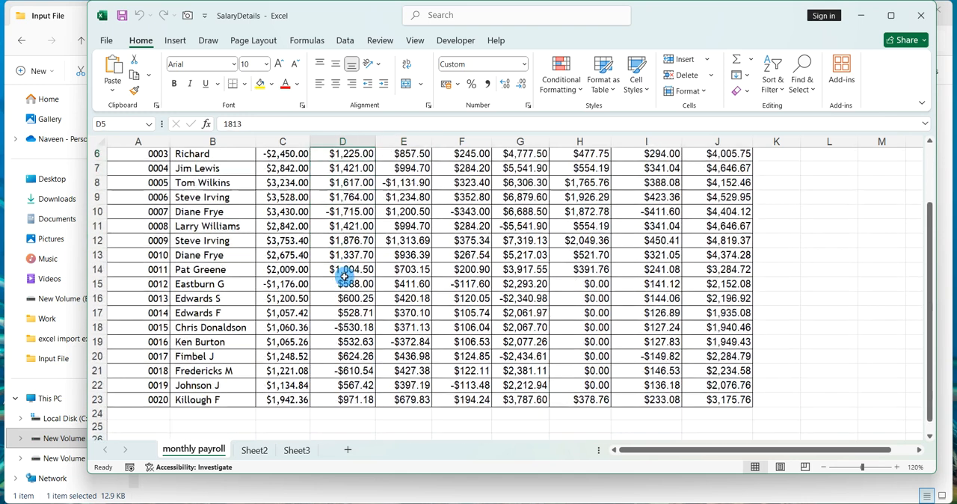
scroll(344, 276, up, 3)
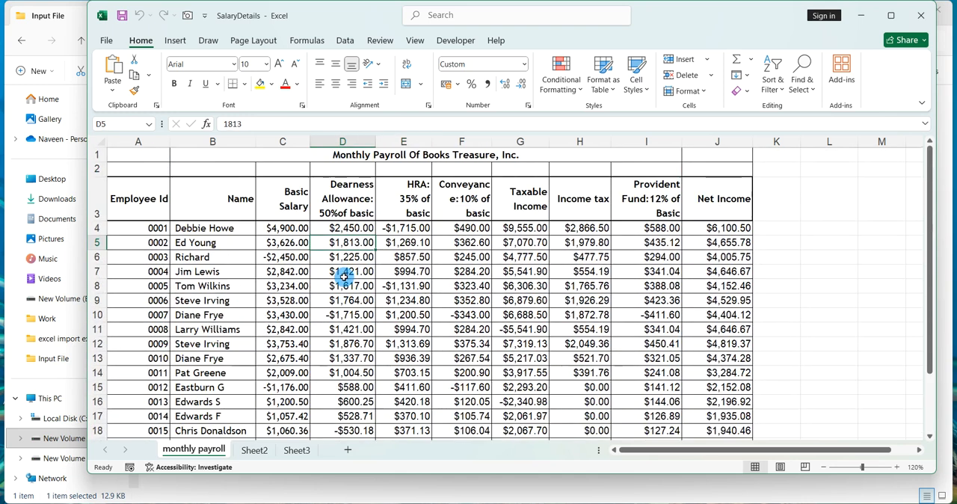
click(273, 227)
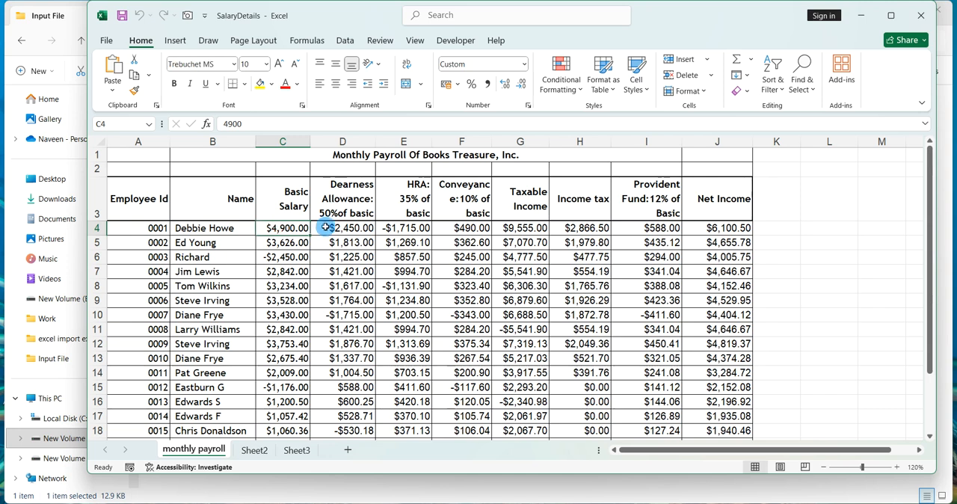
key(shift+F10)
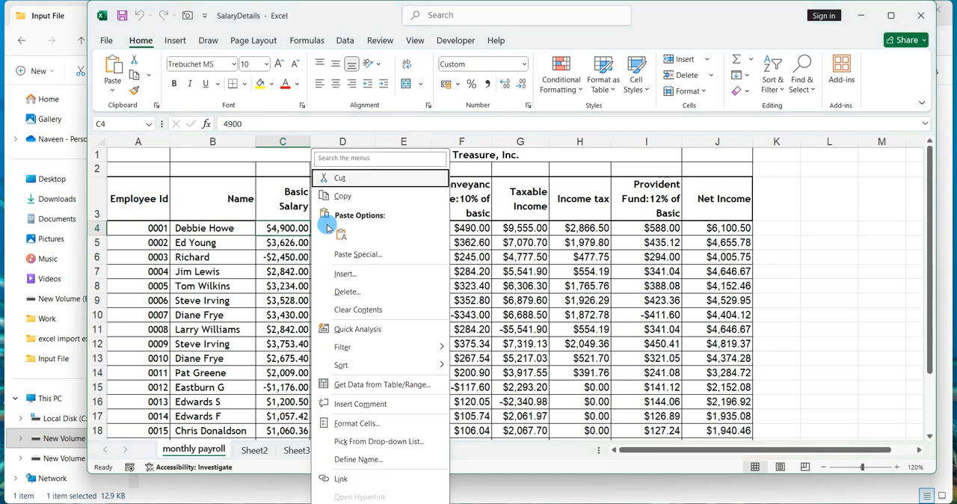
key(Escape)
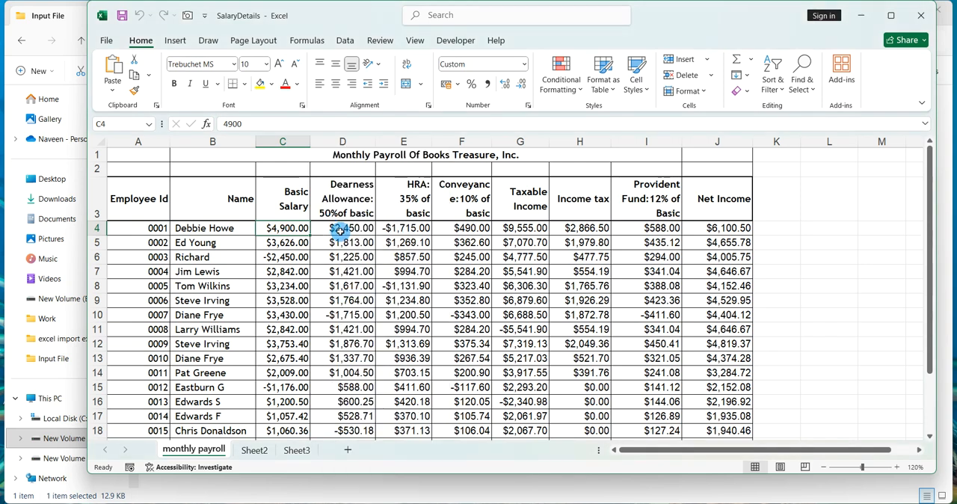
Select the payroll values C4:J23 and start a Data Validation rule allowing Decimal values.
key(ctrl+shift+Right)
key(ctrl+shift+Down)
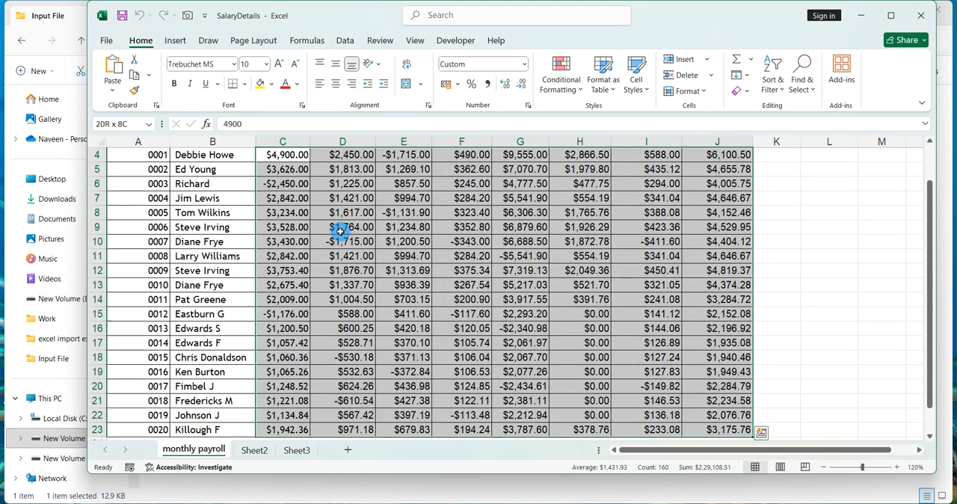
scroll(340, 232, up, 1)
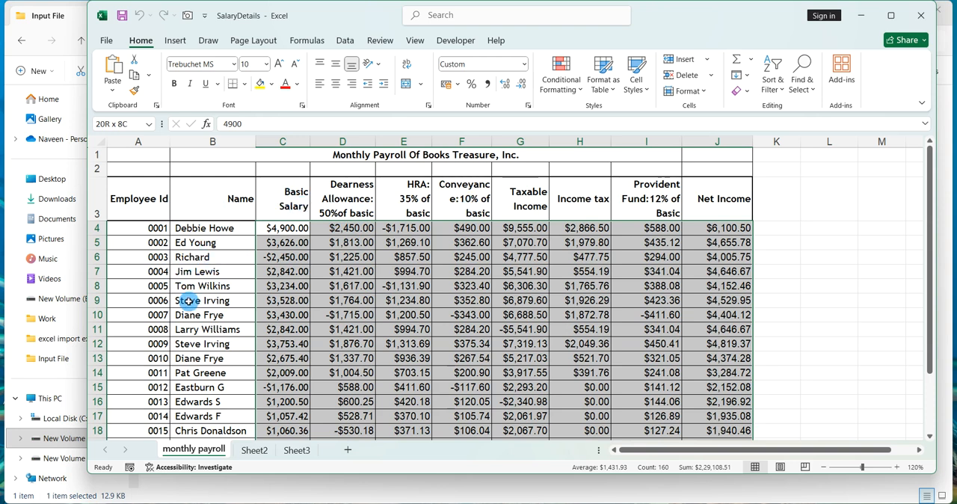
scroll(532, 308, down, 4)
scroll(531, 309, up, 4)
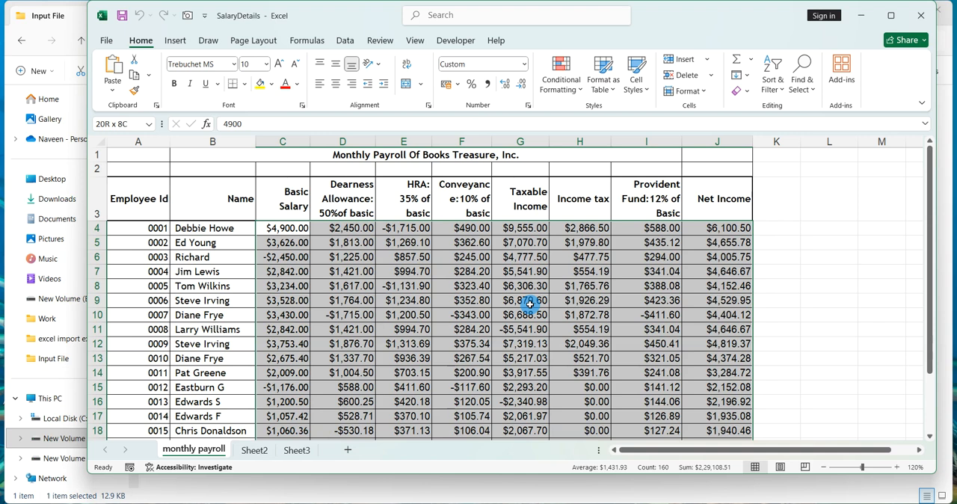
scroll(529, 303, down, 1)
scroll(529, 304, up, 1)
scroll(529, 303, down, 1)
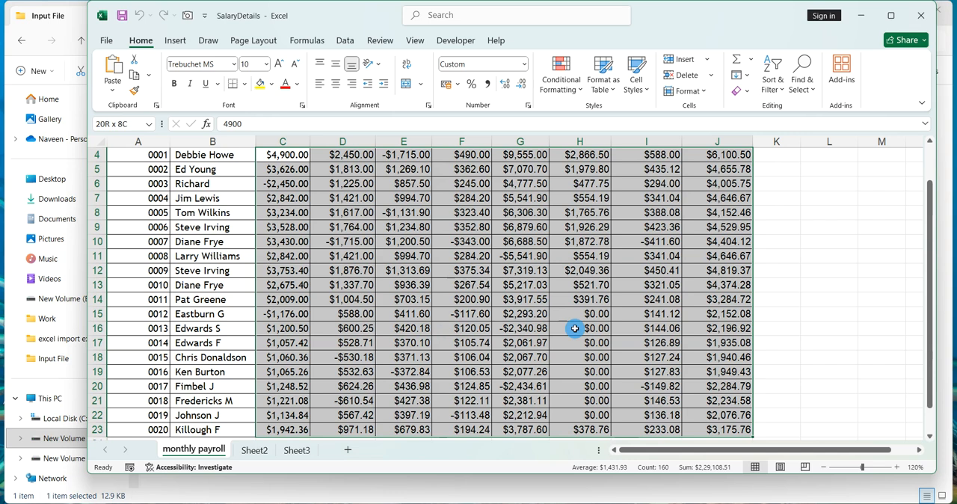
scroll(575, 328, up, 1)
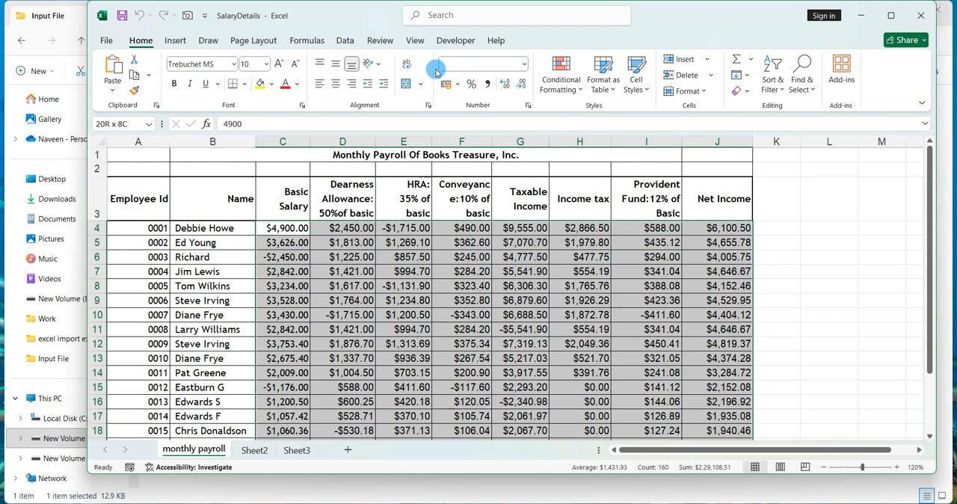
click(346, 40)
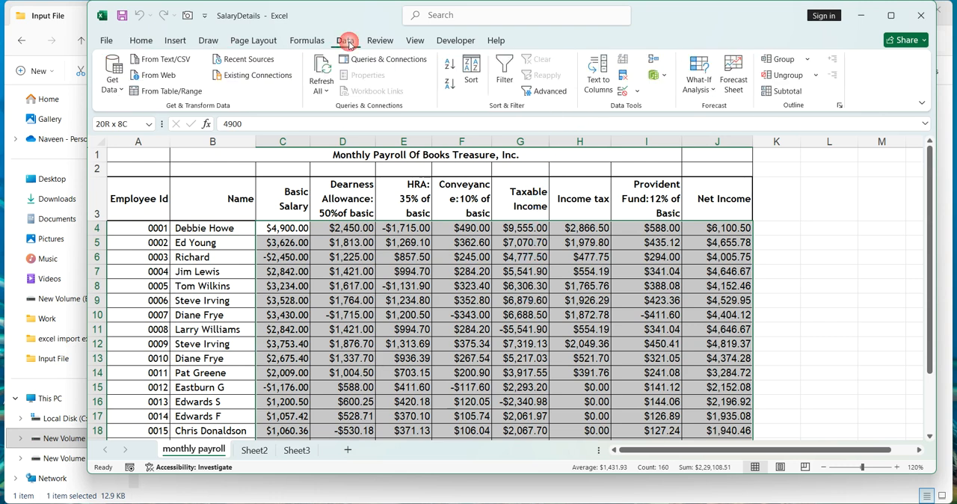
click(634, 91)
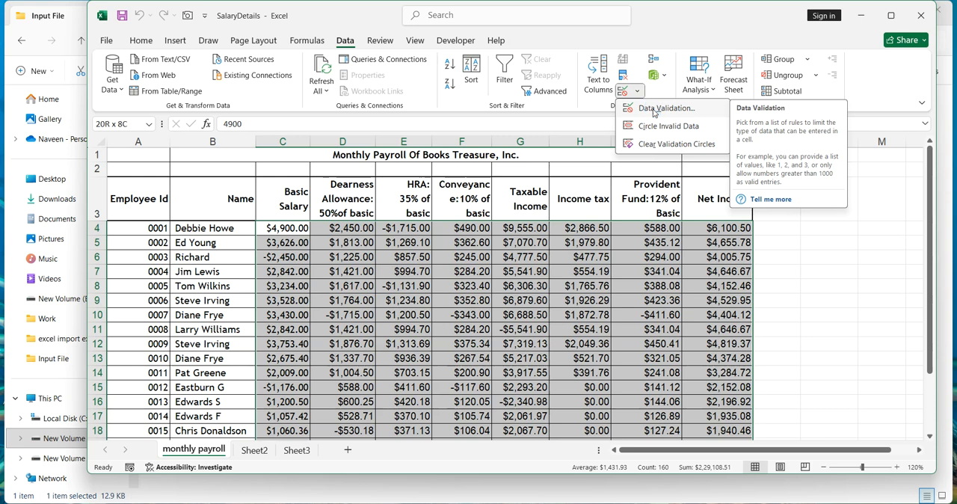
click(652, 109)
click(514, 221)
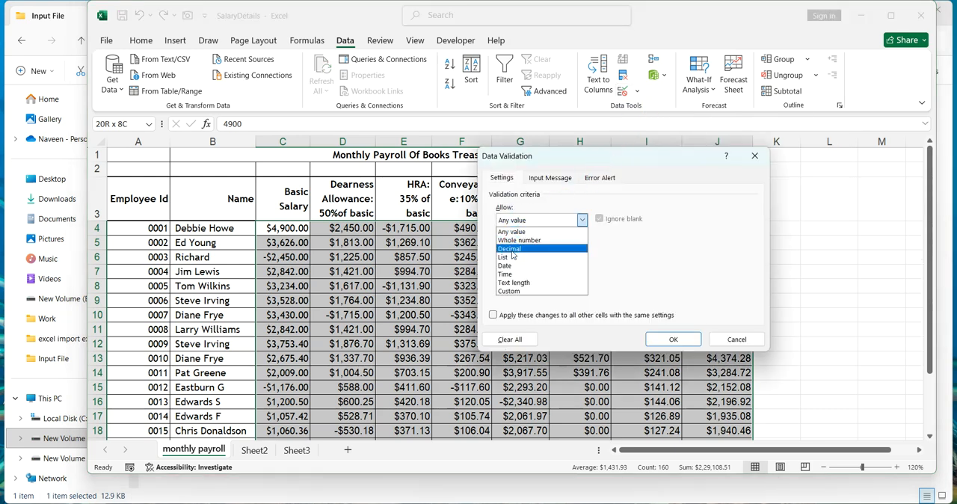
click(511, 249)
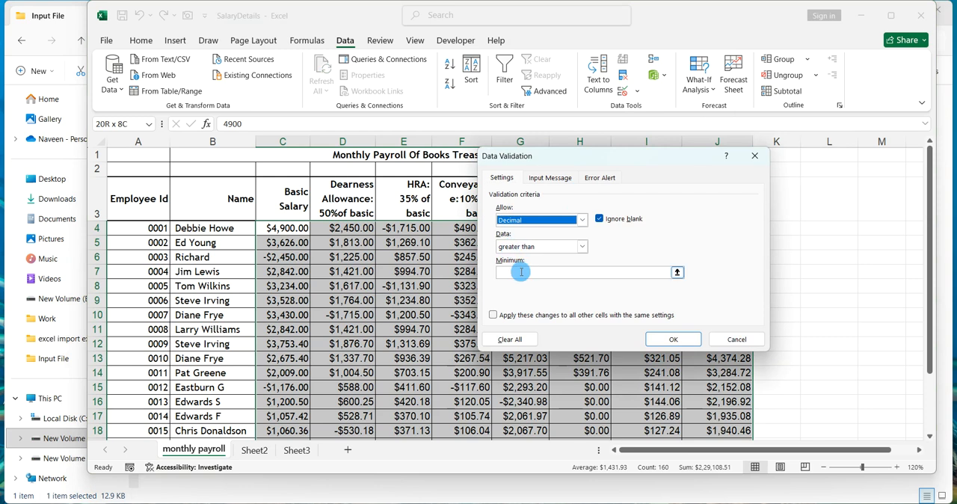
Set the decimal rule to greater than or equal to a minimum of 0 and apply it.
click(521, 272)
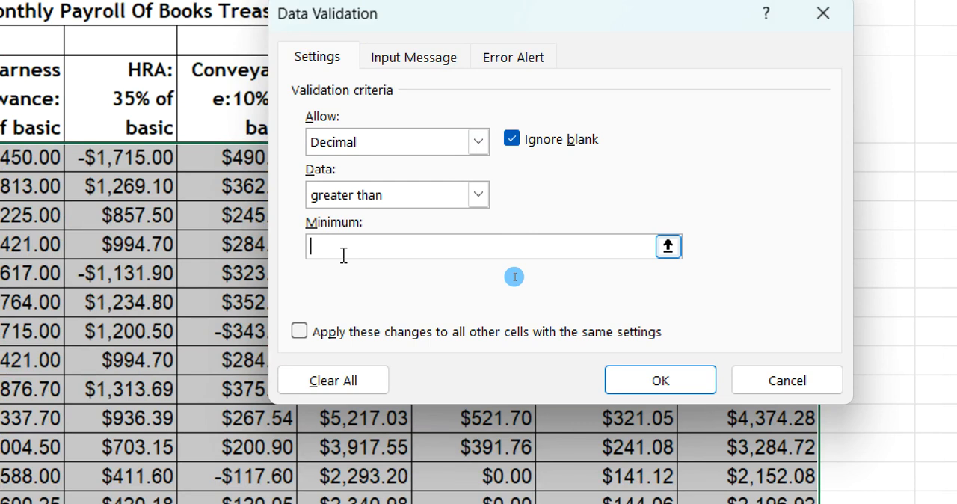
text(-1)
key(BackSpace)
key(BackSpace)
text(0)
click(478, 195)
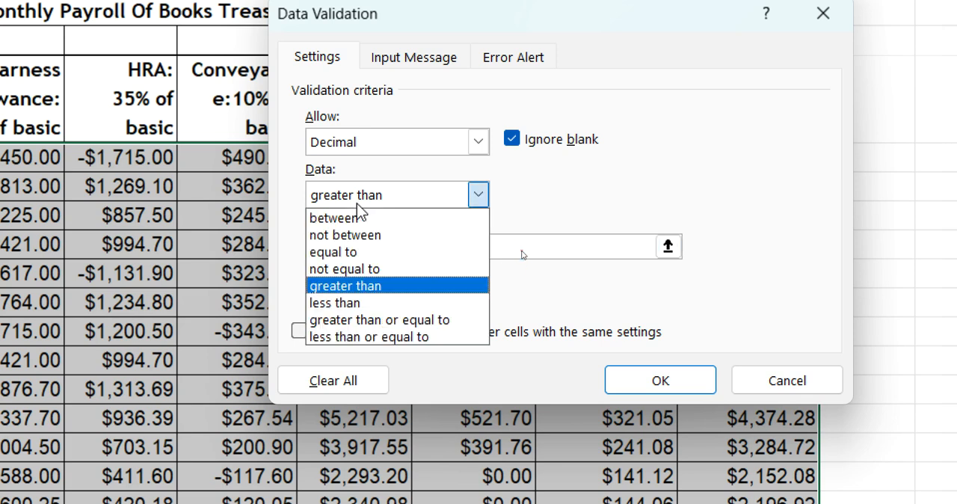
click(379, 322)
click(356, 247)
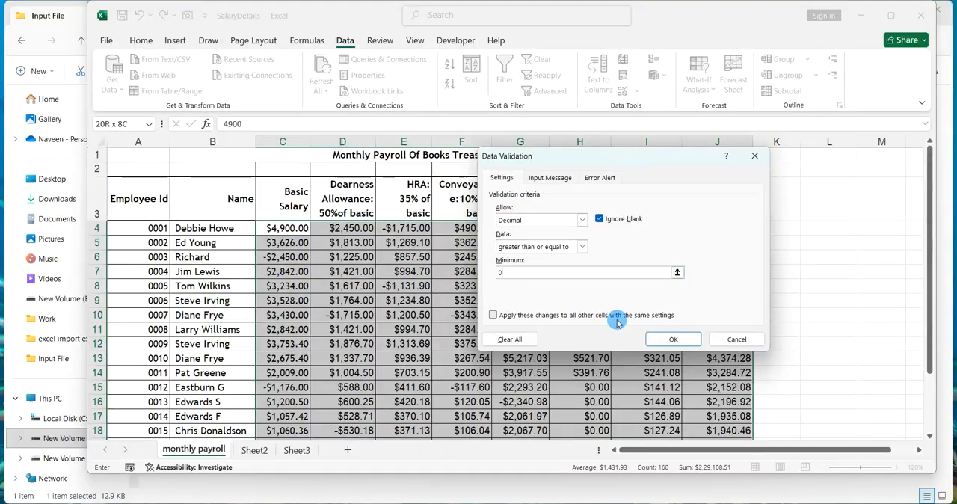
click(673, 338)
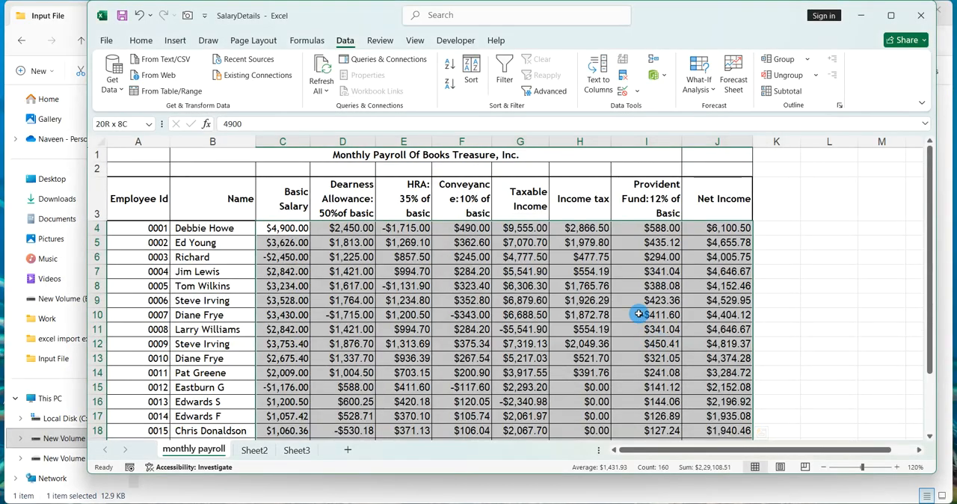
click(639, 314)
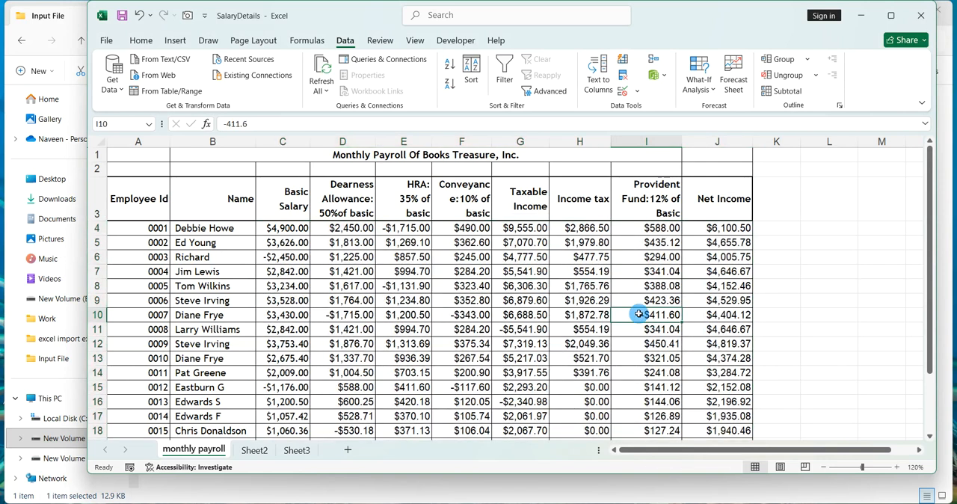
scroll(638, 314, down, 1)
scroll(639, 314, down, 1)
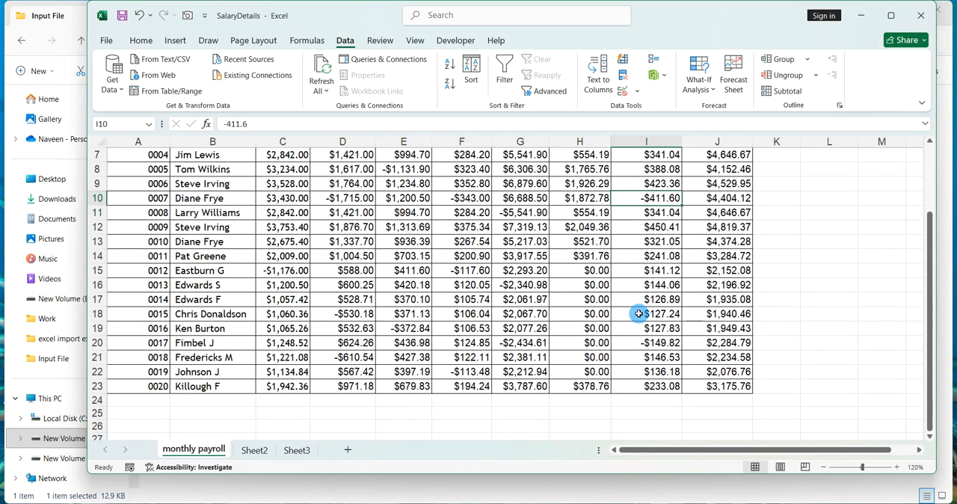
scroll(639, 314, up, 1)
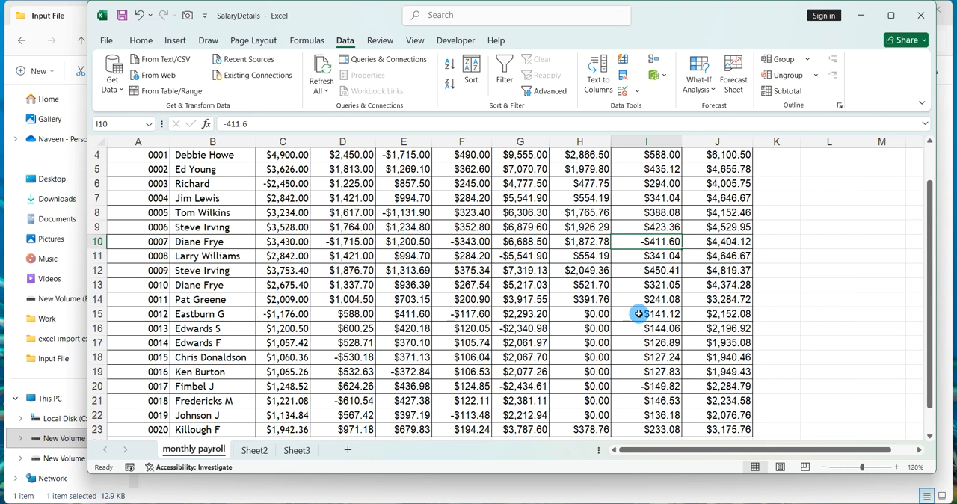
scroll(639, 314, up, 1)
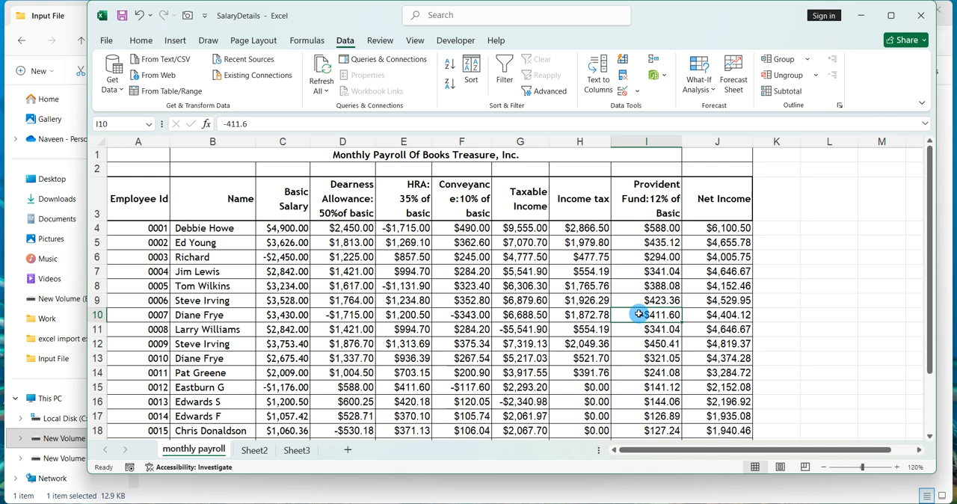
Circle the invalid data in the payroll table.
click(546, 286)
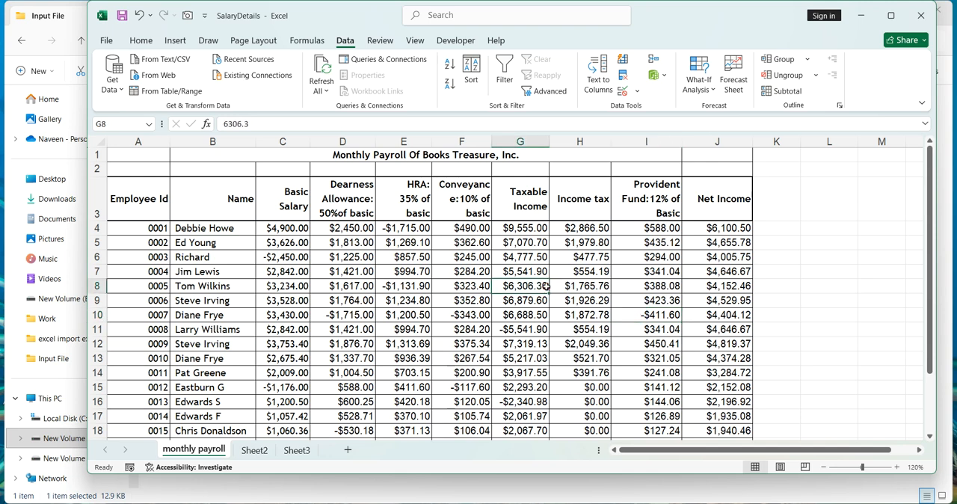
click(636, 93)
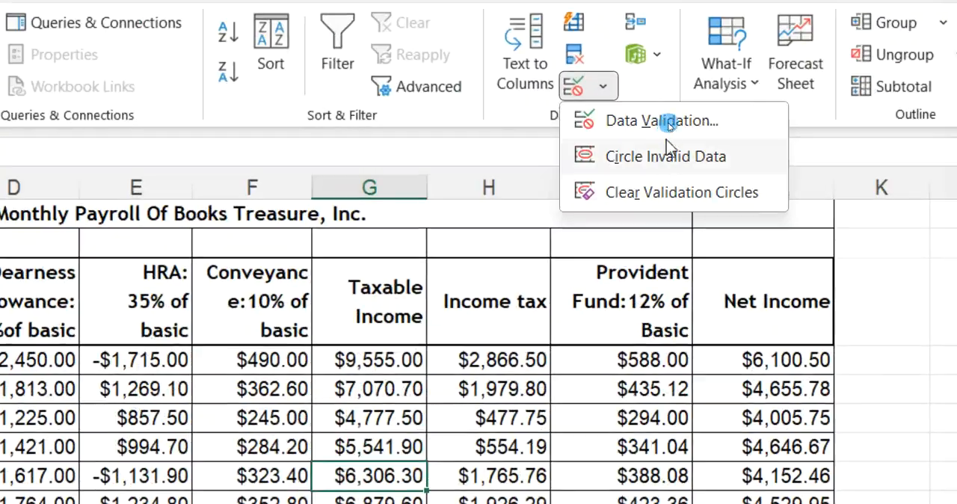
click(665, 156)
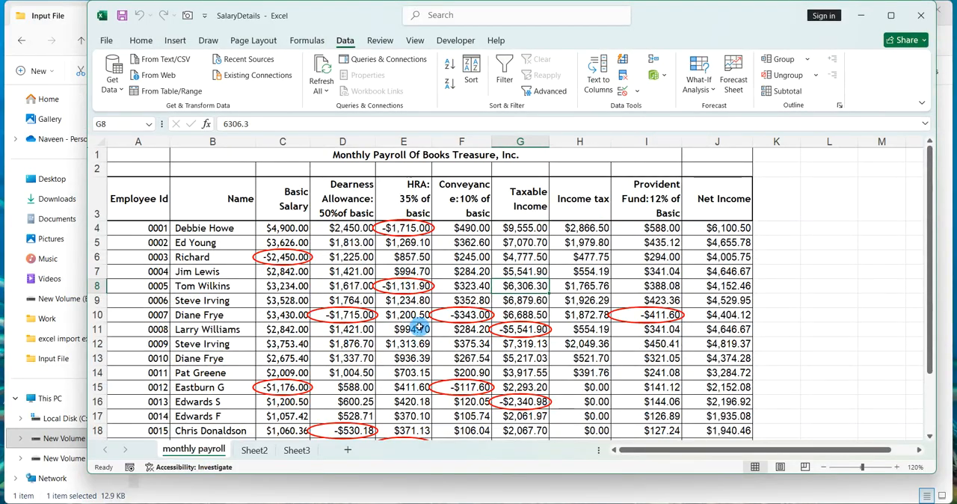
scroll(595, 325, down, 1)
scroll(595, 325, down, 1)
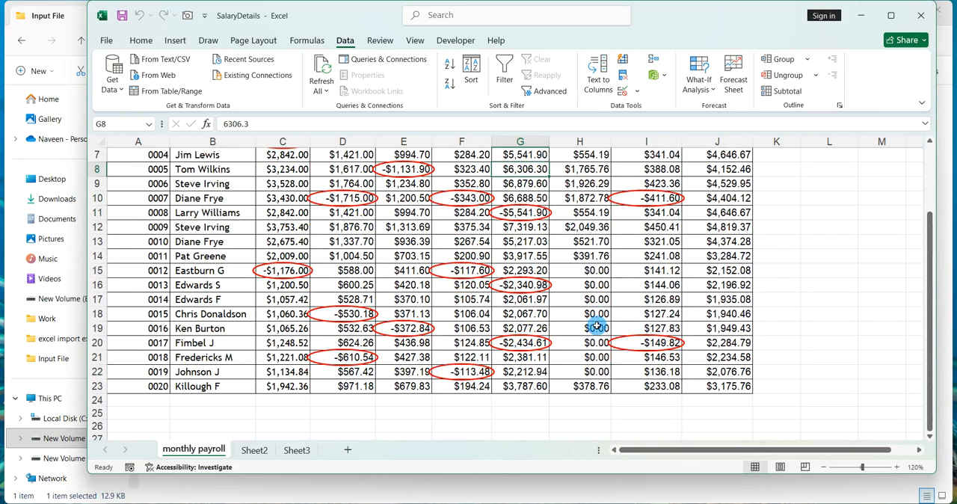
scroll(595, 325, up, 2)
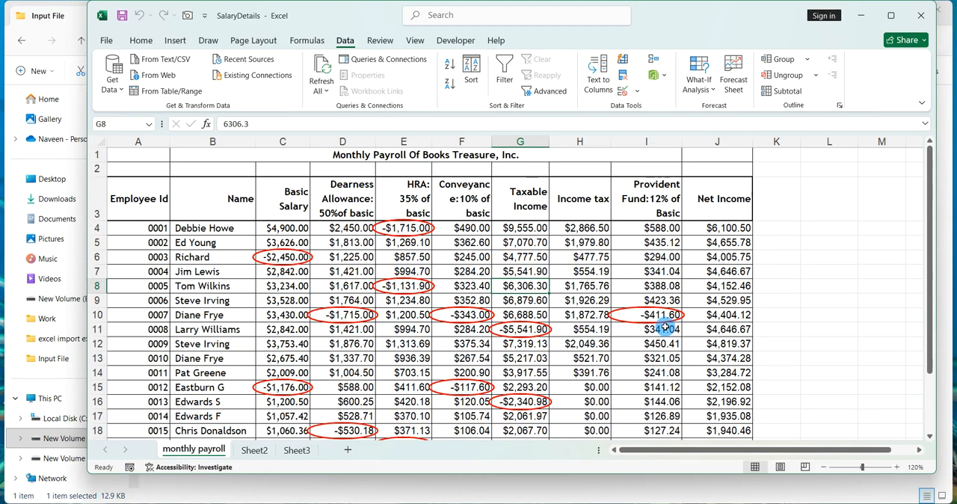
Close the SalaryDetails workbook, saving the changes.
click(730, 271)
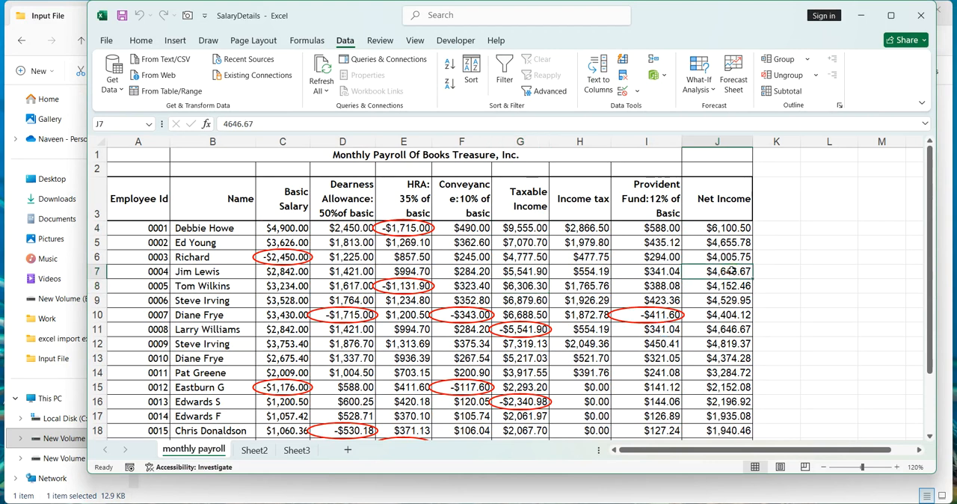
click(920, 15)
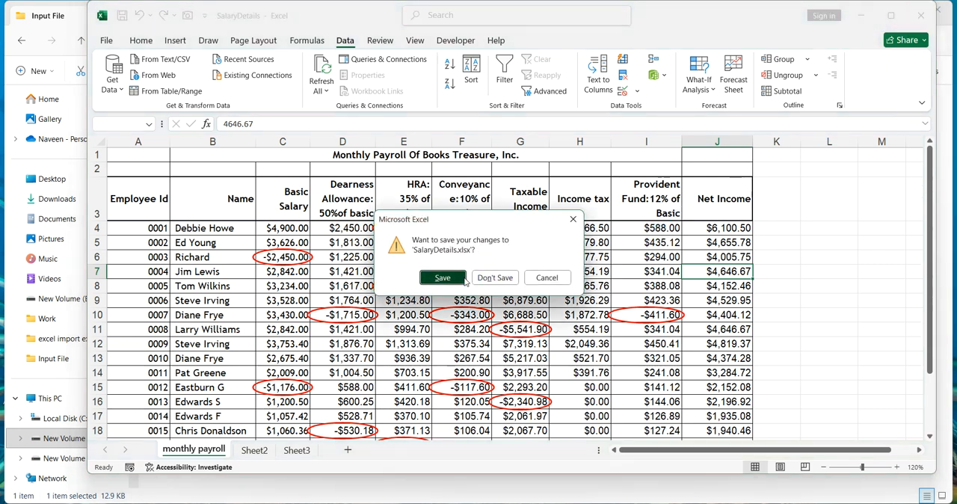
click(503, 285)
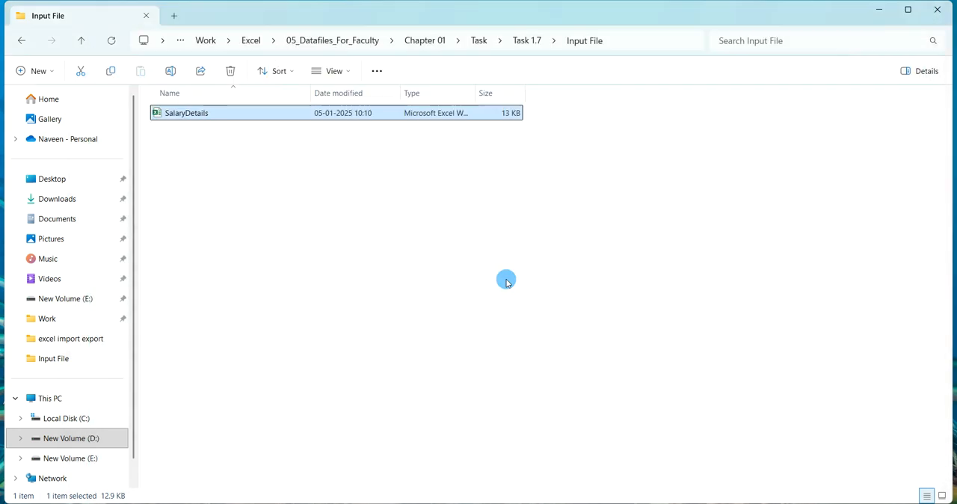